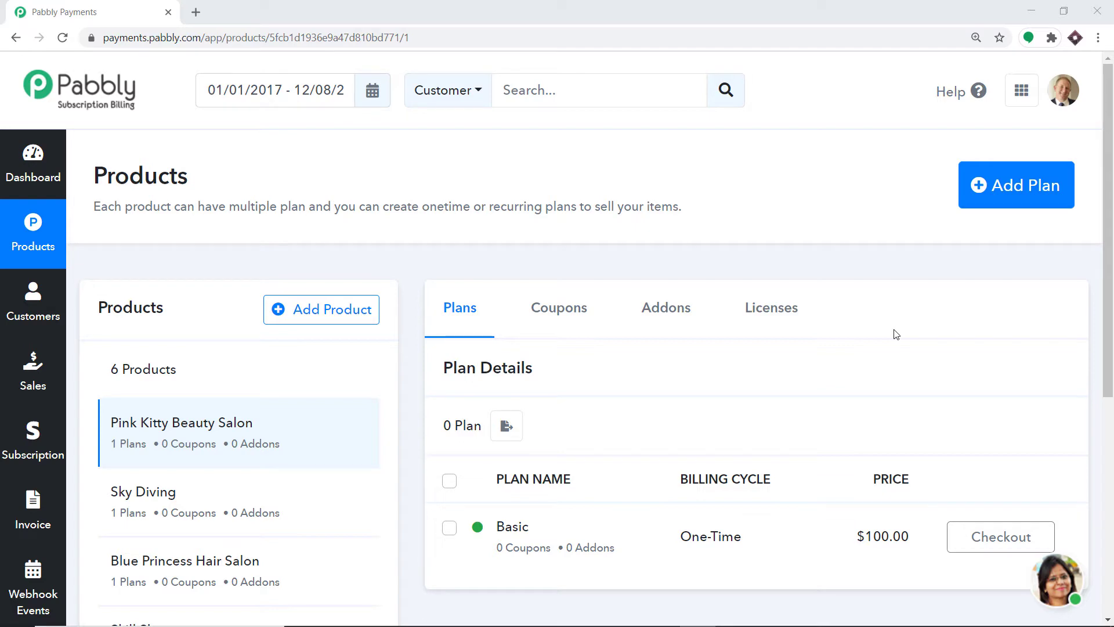
# Go through Settings to the Tax settings page, which has no taxes yet.
pyautogui.scroll(-1, 533, 180)
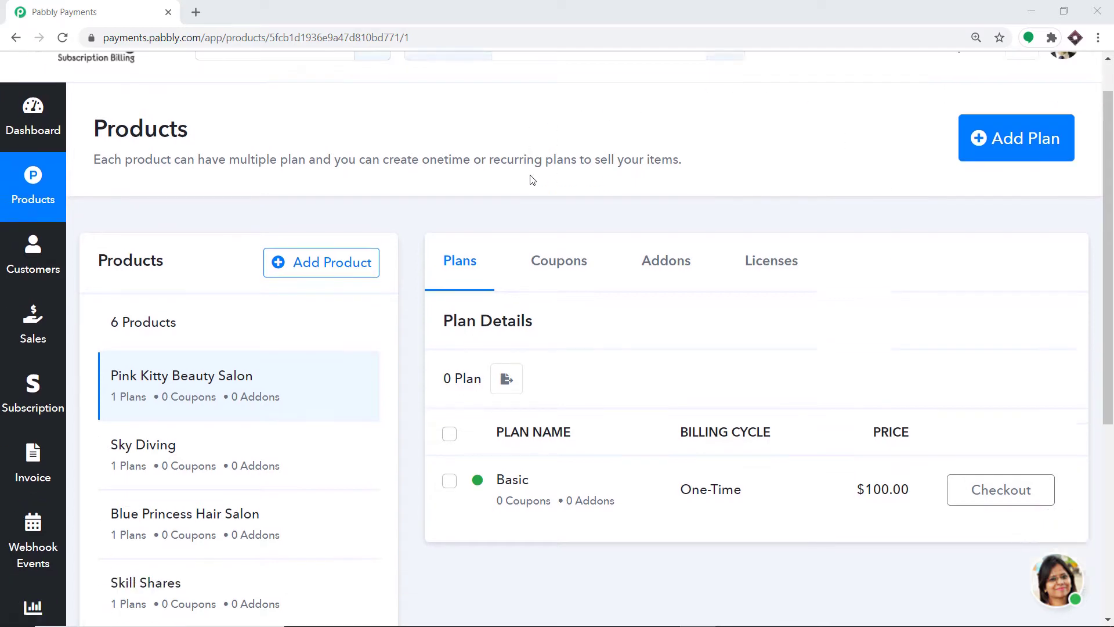
pyautogui.scroll(-5, 533, 179)
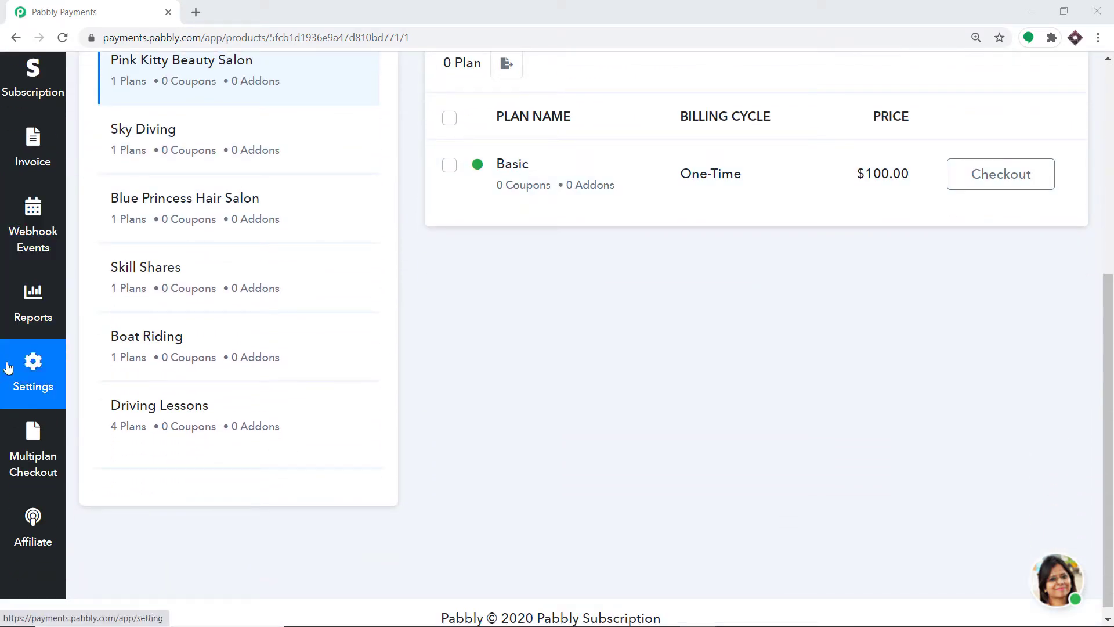
pyautogui.click(43, 368)
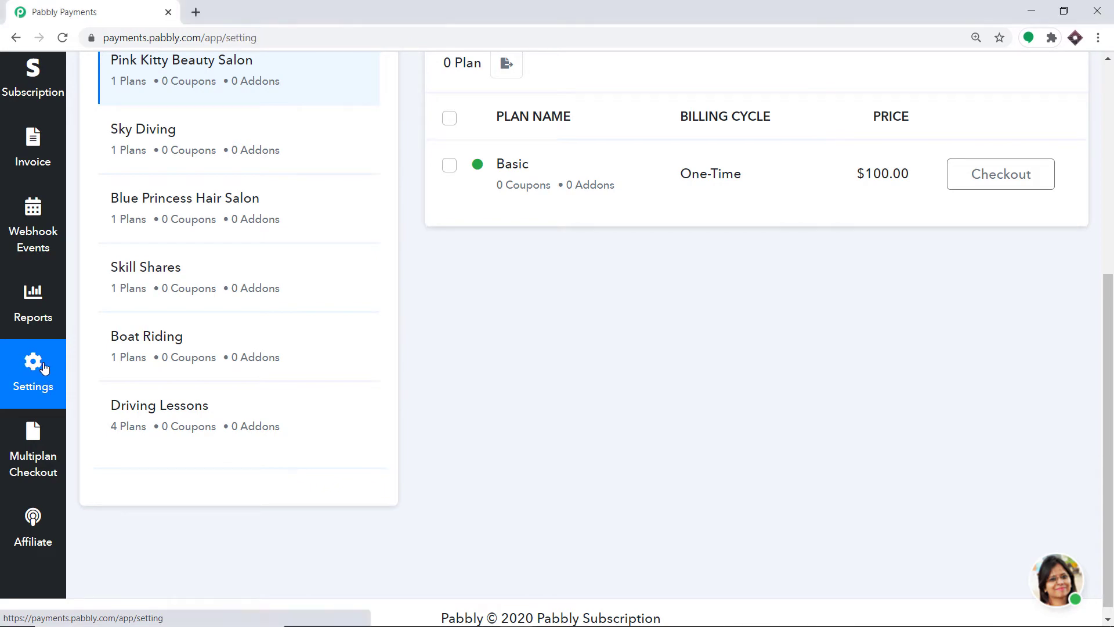
pyautogui.scroll(2, 186, 325)
pyautogui.scroll(1, 185, 325)
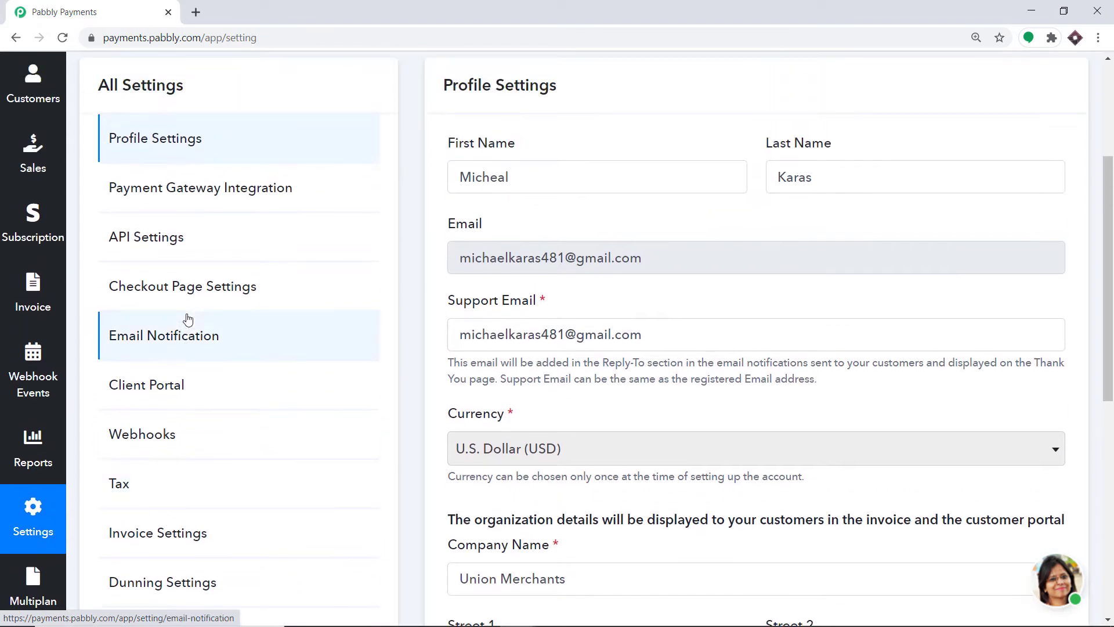
pyautogui.click(165, 490)
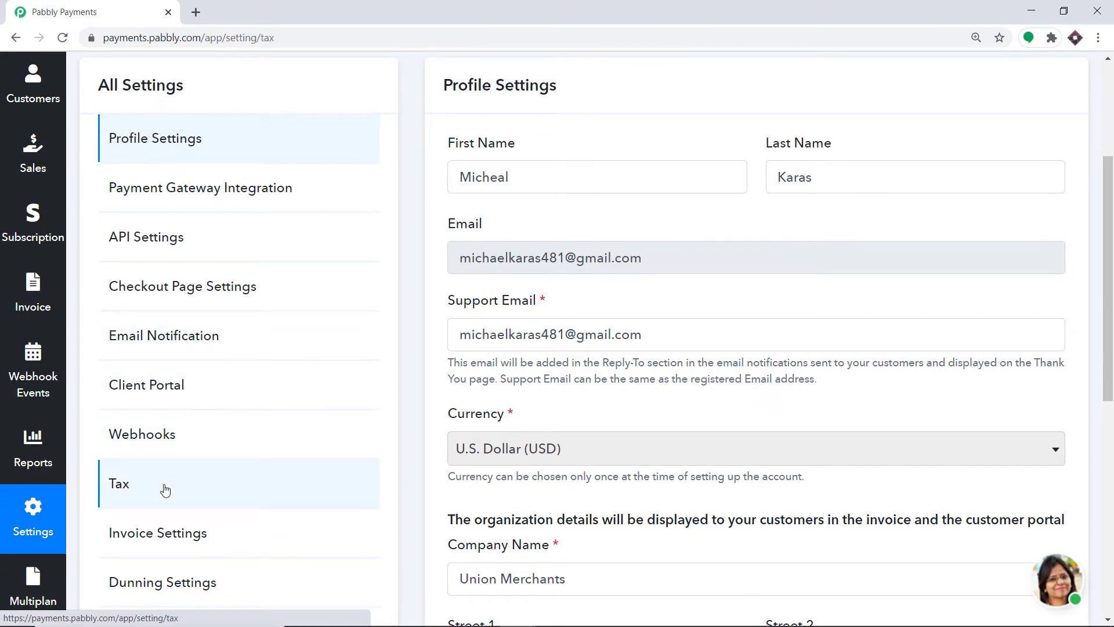
pyautogui.scroll(2, 473, 395)
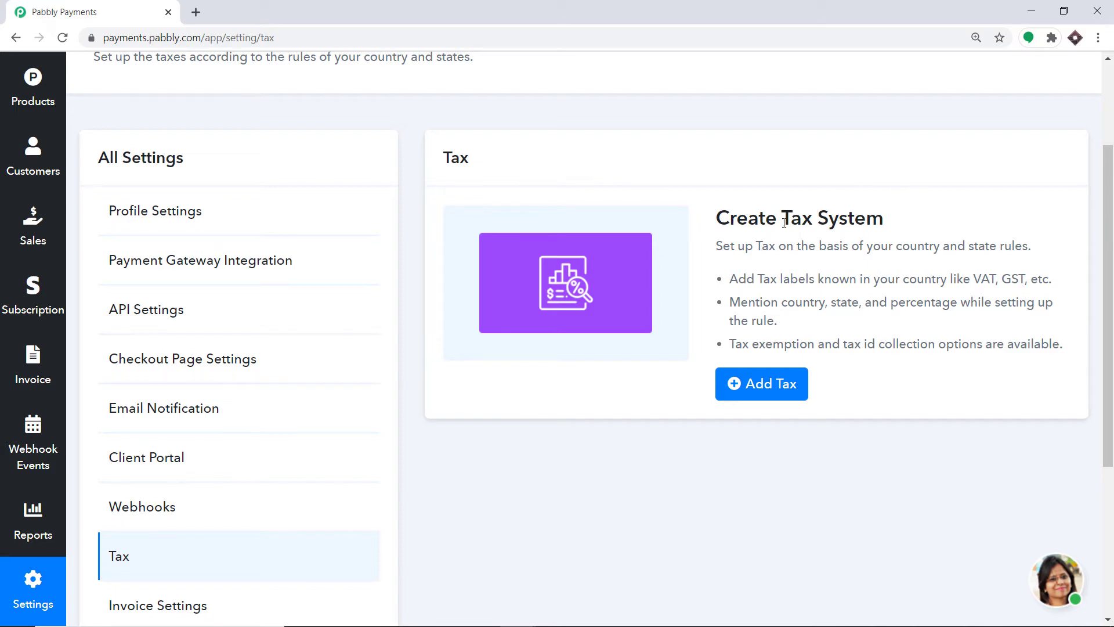
# Add a tax with label 'VAT' and name 'Value Added Tax', and submit it.
pyautogui.click(778, 383)
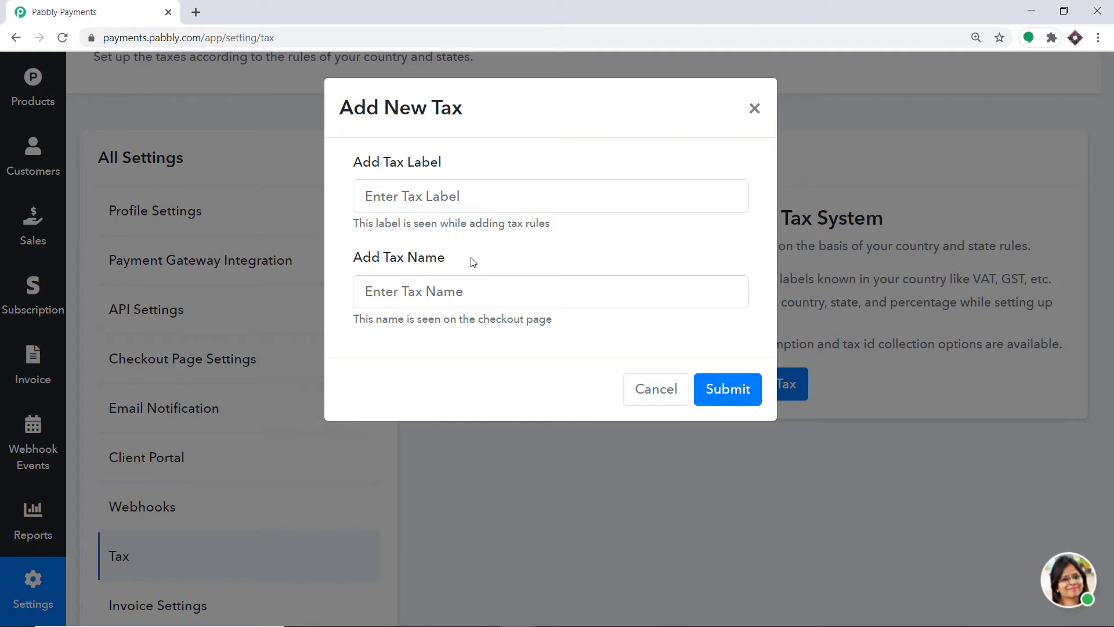
pyautogui.click(480, 196)
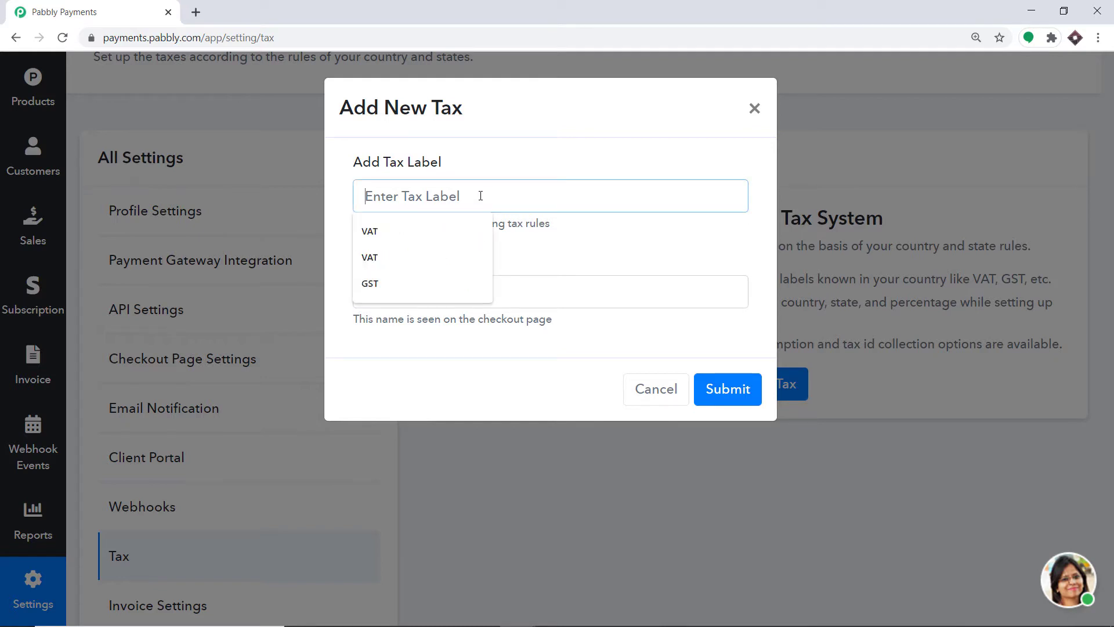
pyautogui.write('VA')
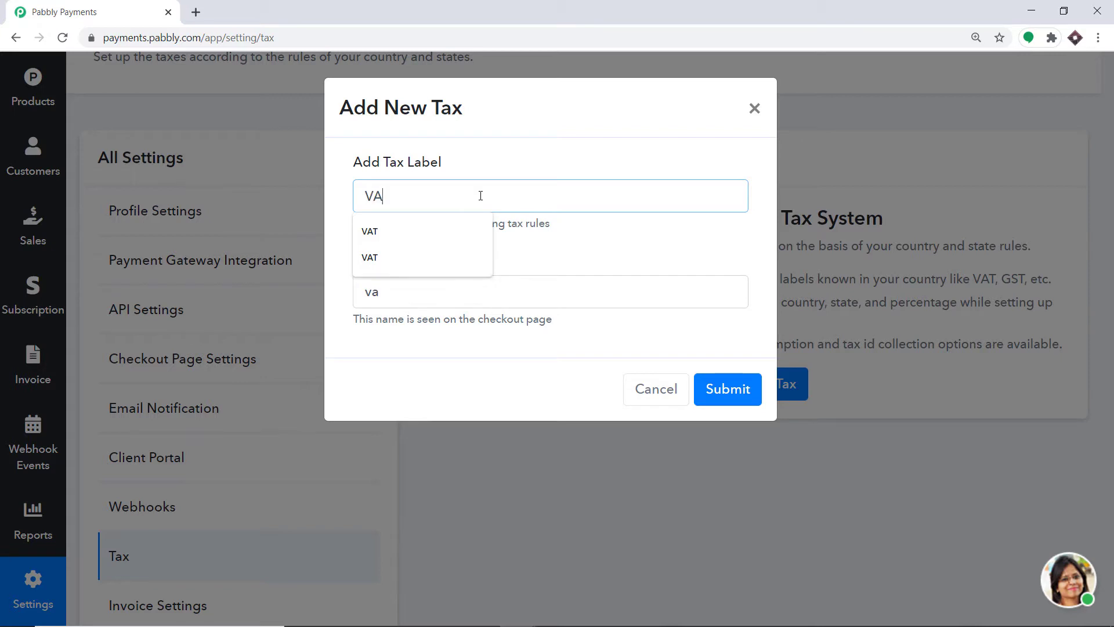
pyautogui.write('T')
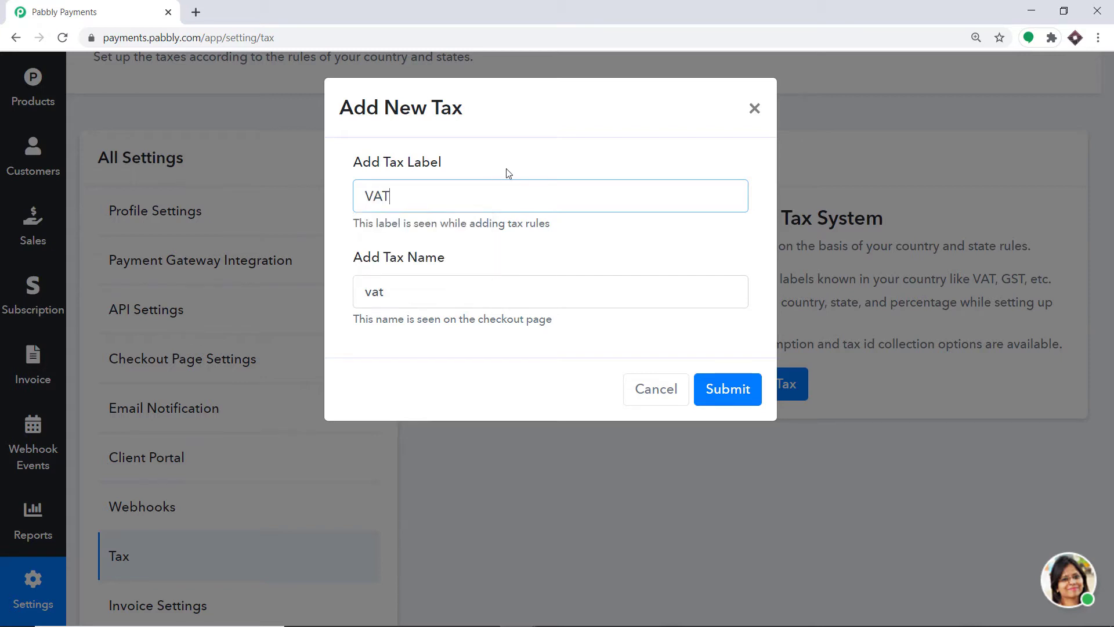
pyautogui.click(419, 288)
pyautogui.press('BackSpace')
pyautogui.press('BackSpace')
pyautogui.press('BackSpace')
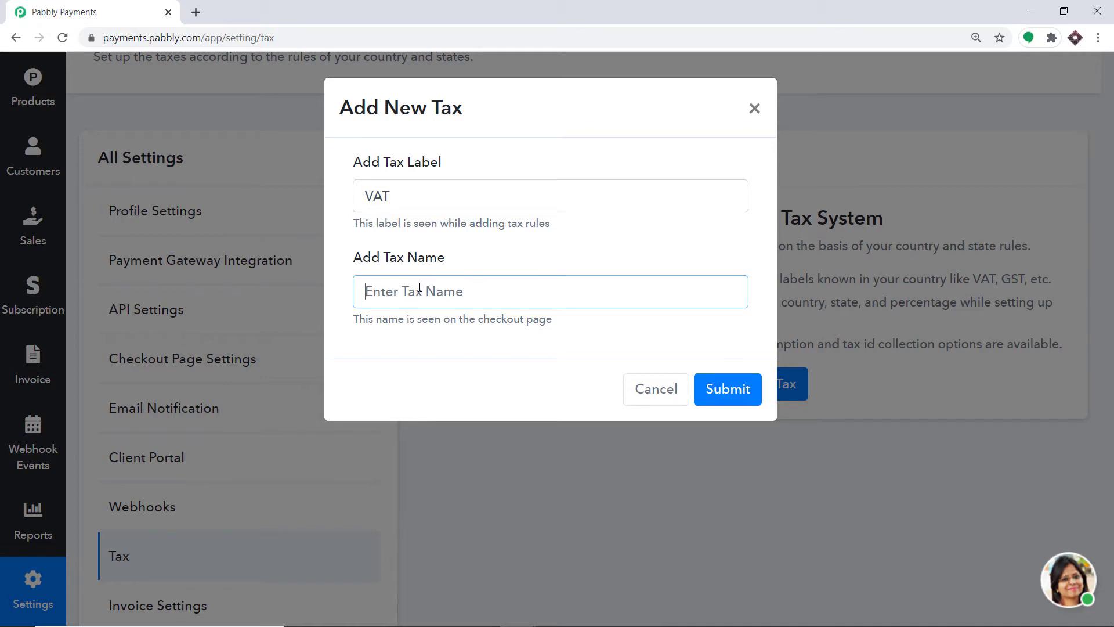
pyautogui.write('Valu')
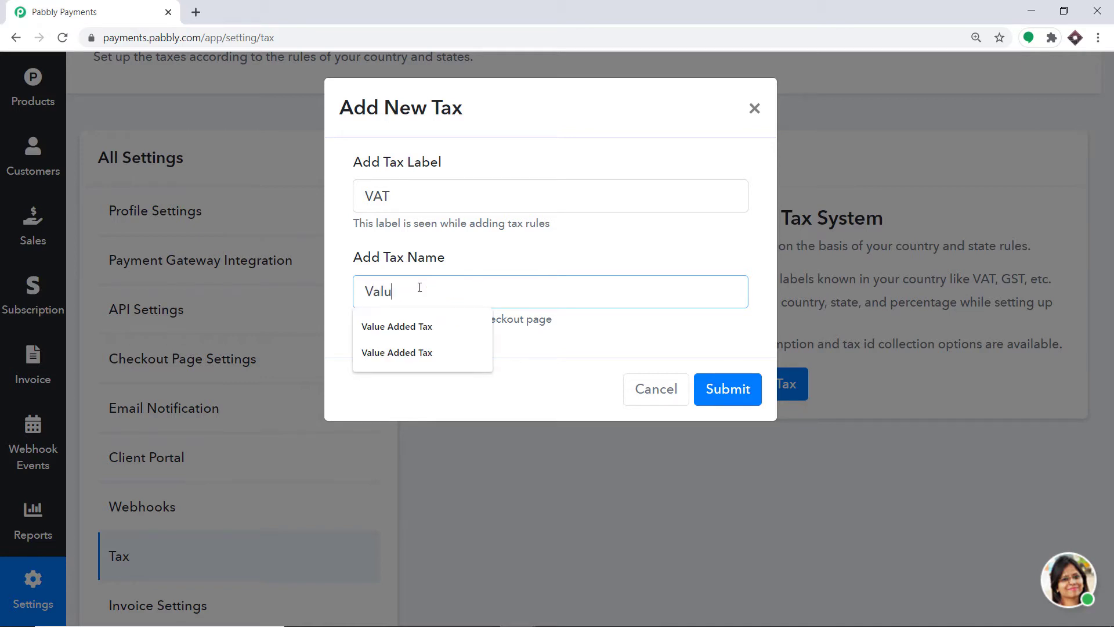
pyautogui.write('e Added Tax')
pyautogui.click(585, 256)
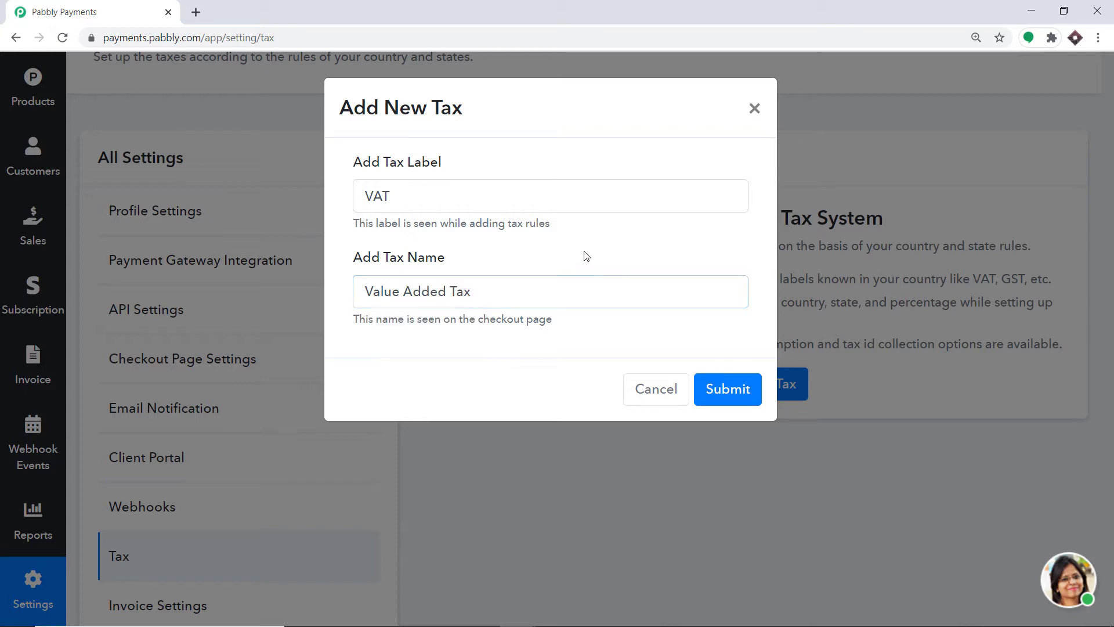
pyautogui.click(726, 390)
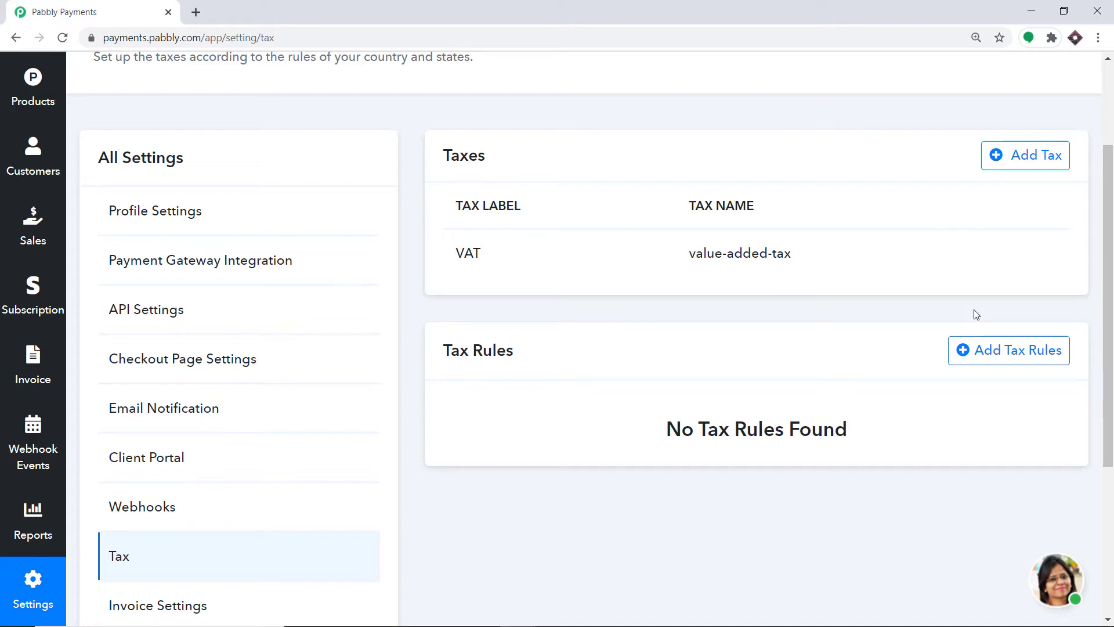
# Start a new tax rule with Australia as the country.
pyautogui.click(1003, 359)
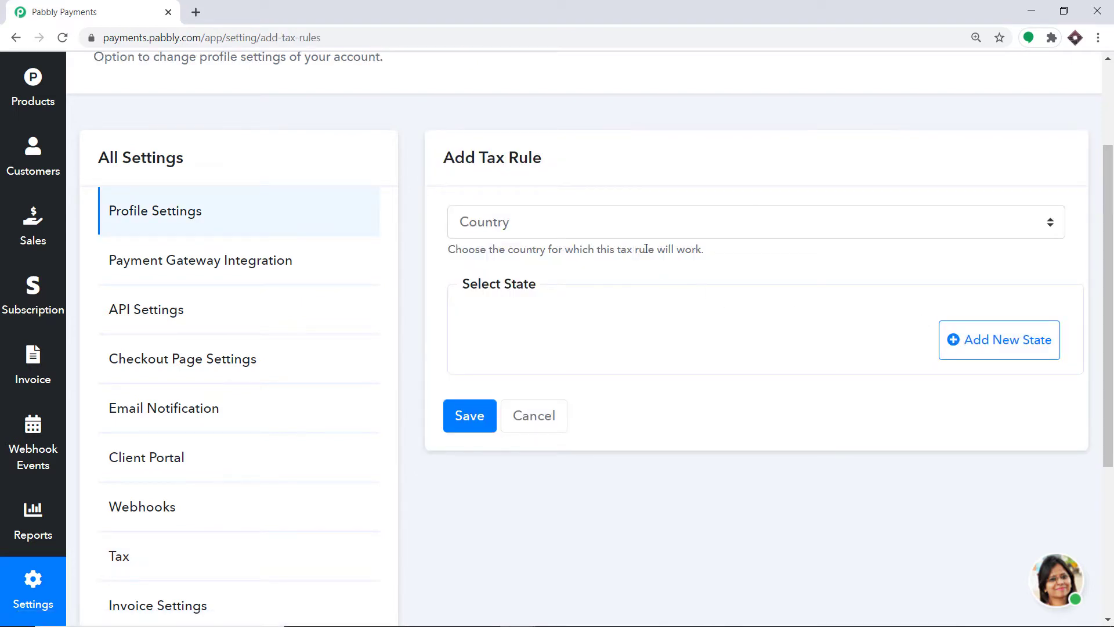
pyautogui.click(643, 235)
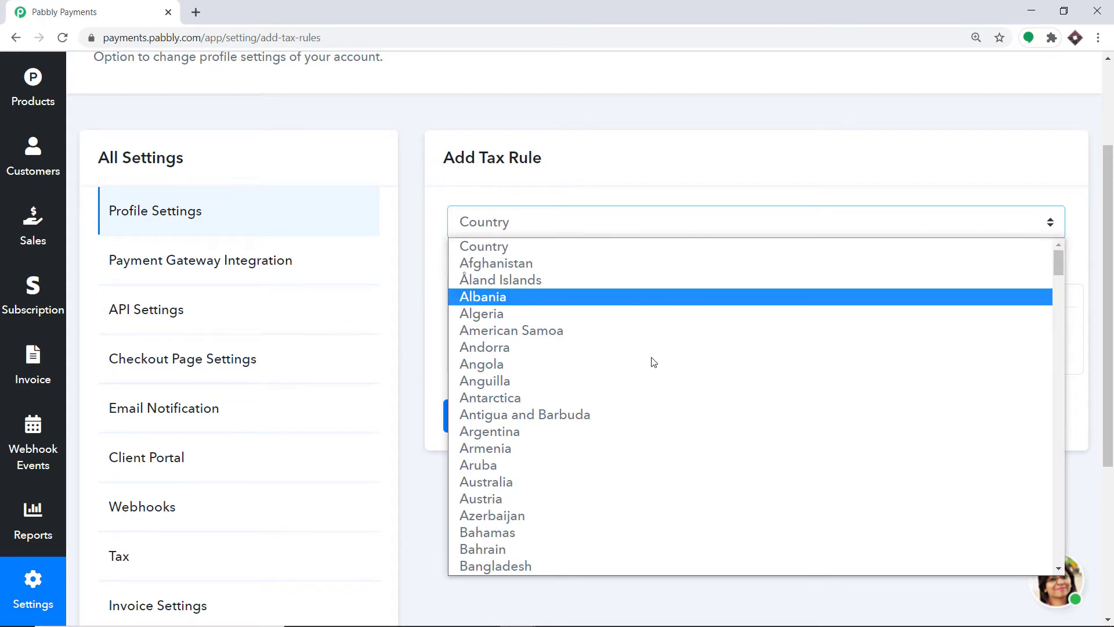
pyautogui.scroll(-3, 653, 363)
pyautogui.scroll(3, 660, 370)
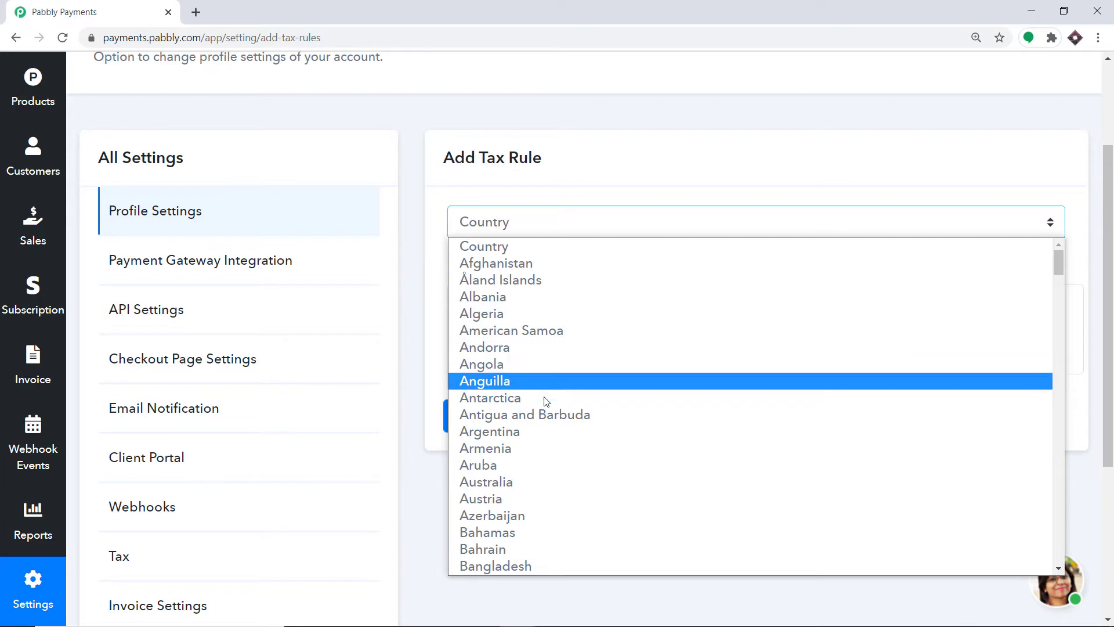
pyautogui.click(534, 482)
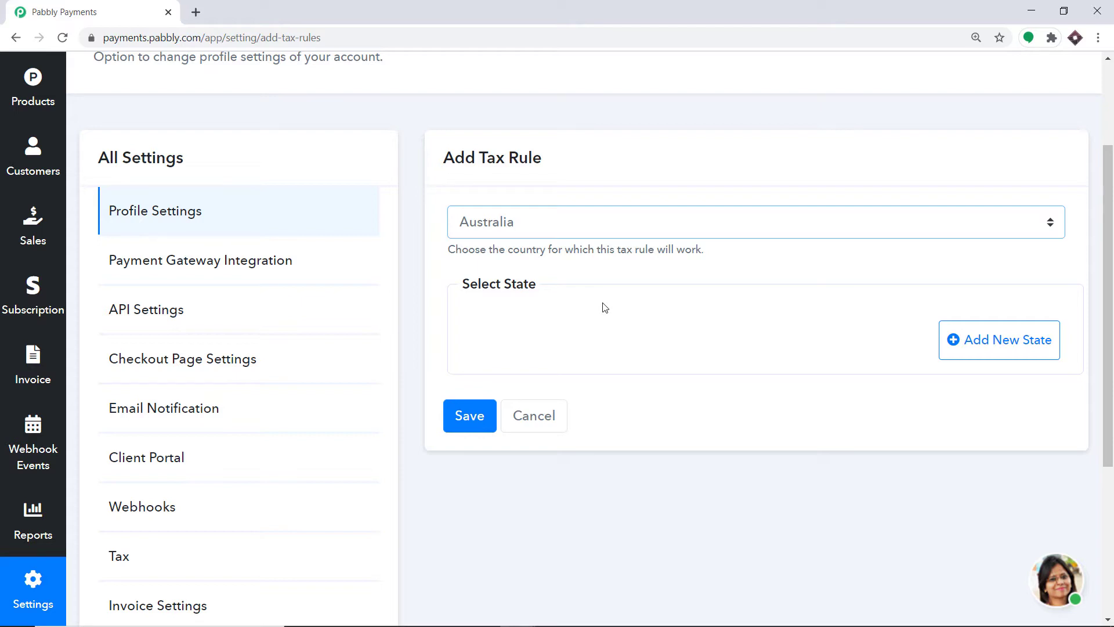
# Add a Queensland state row with a VAT rate of 12.
pyautogui.click(995, 337)
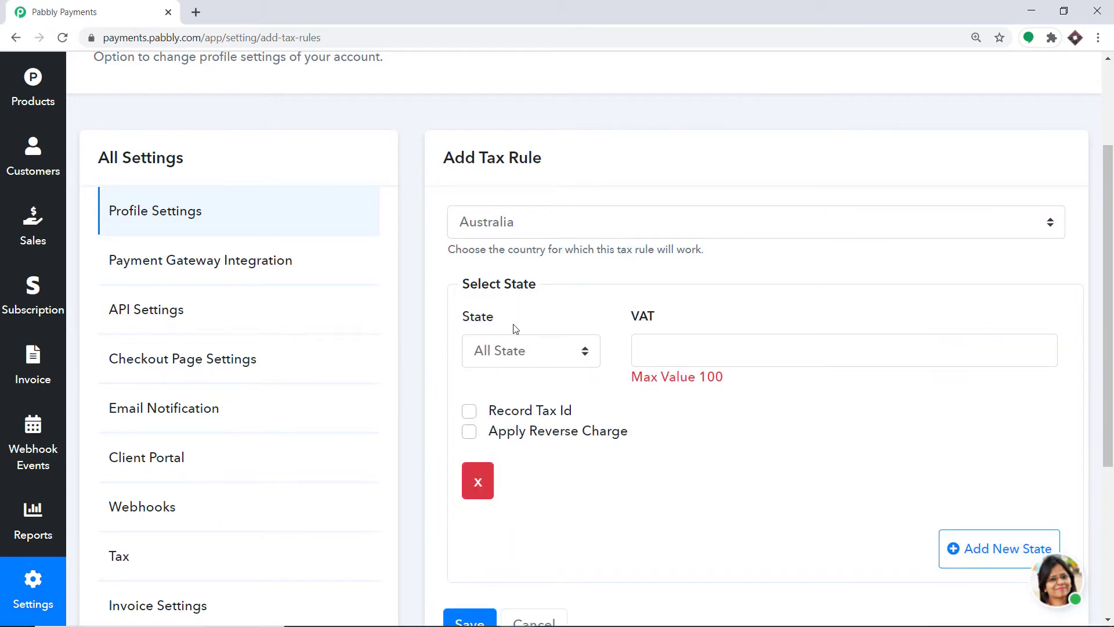
pyautogui.click(544, 358)
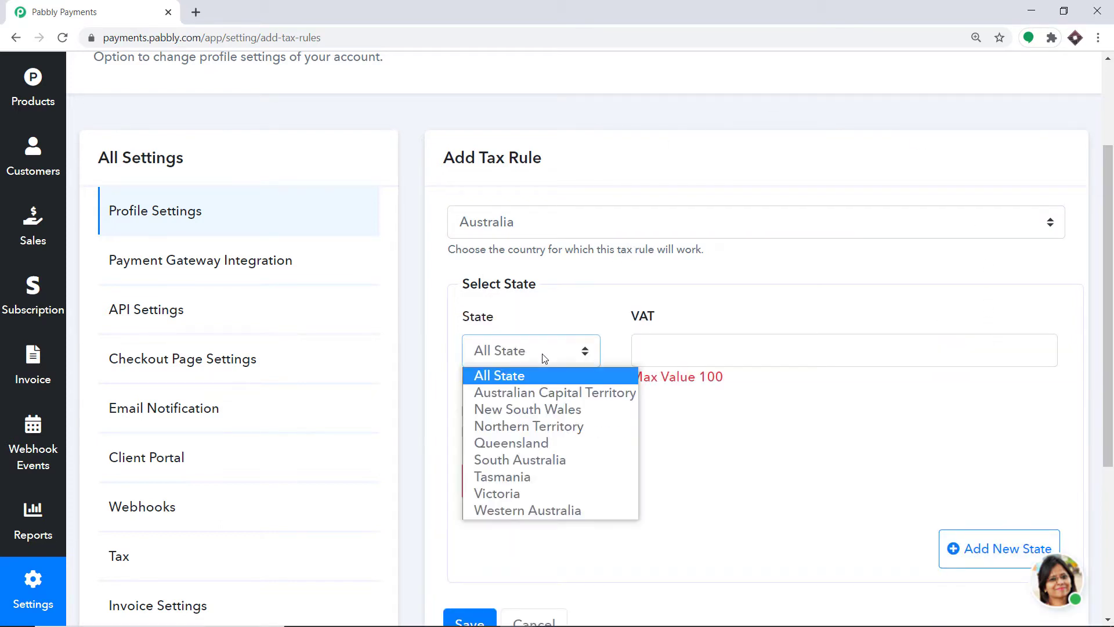
pyautogui.click(535, 443)
pyautogui.click(665, 345)
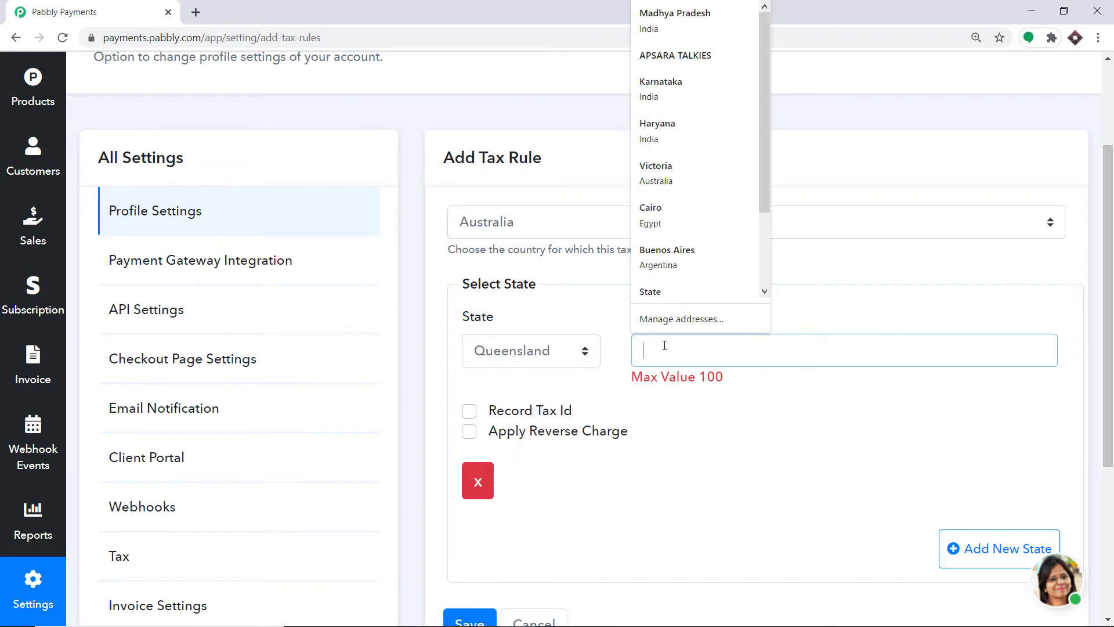
pyautogui.write('12')
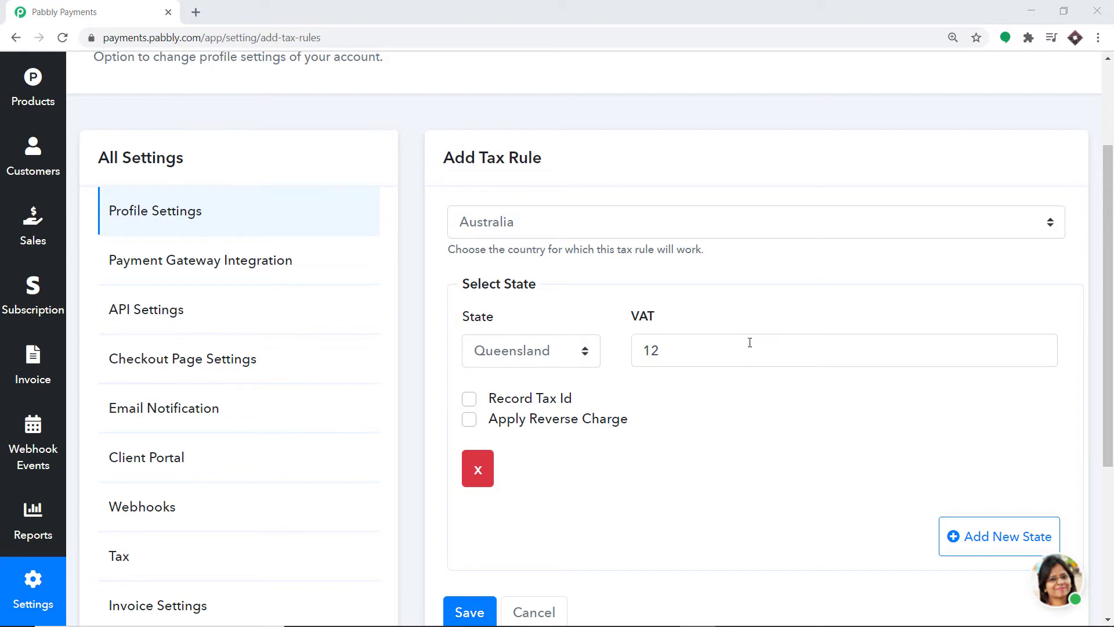
pyautogui.click(755, 338)
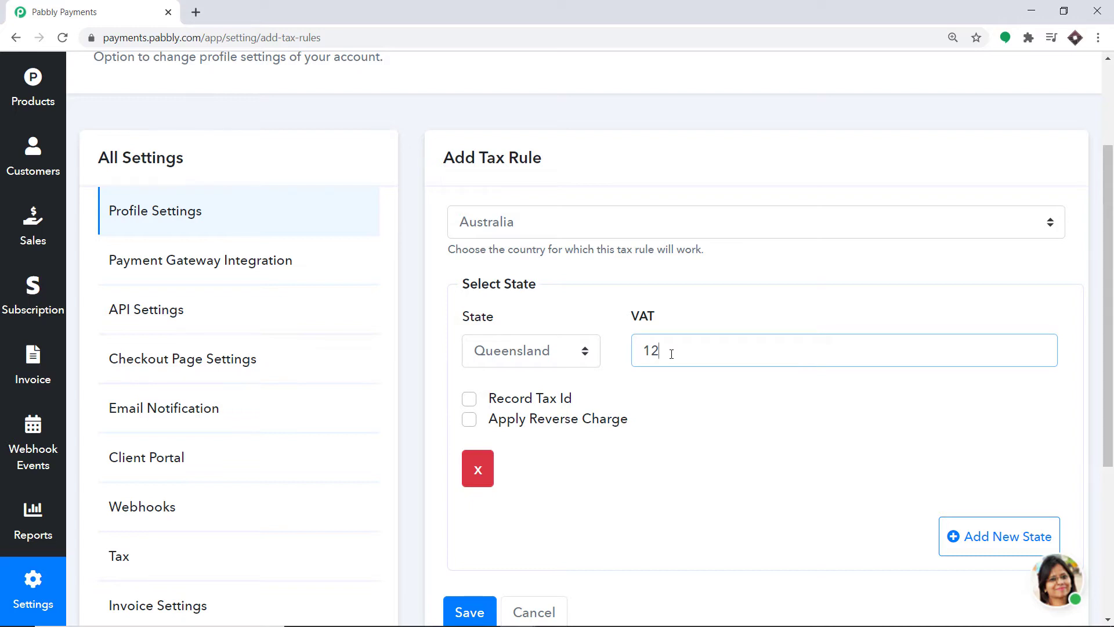
pyautogui.scroll(-1, 668, 351)
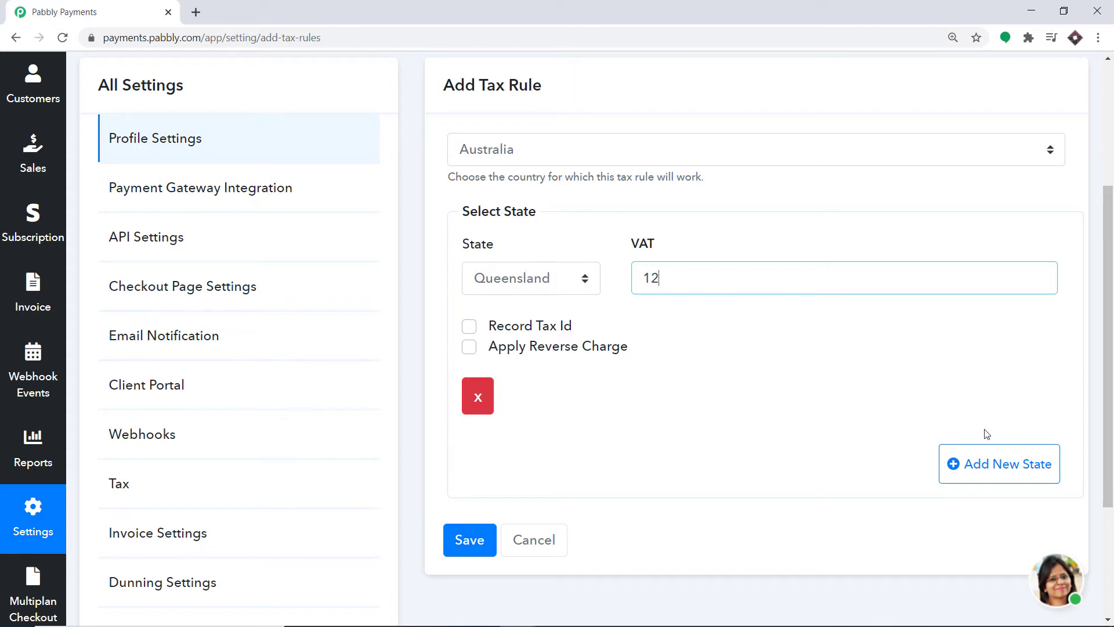
# Add a second state row for Victoria with a VAT rate of 10.
pyautogui.click(981, 460)
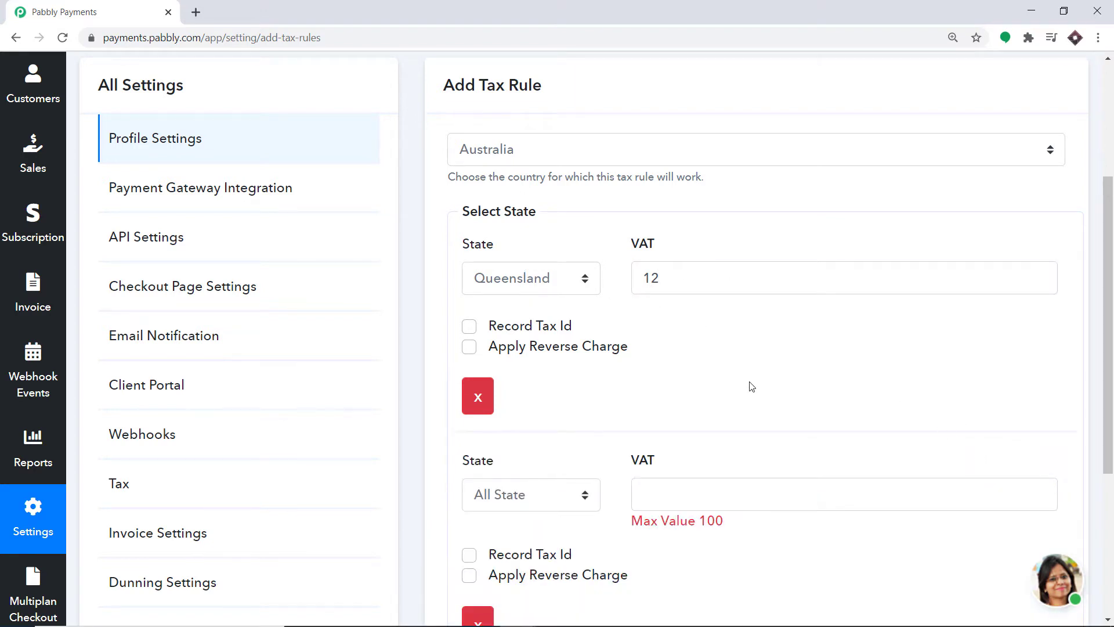
pyautogui.scroll(-1, 598, 397)
pyautogui.click(554, 416)
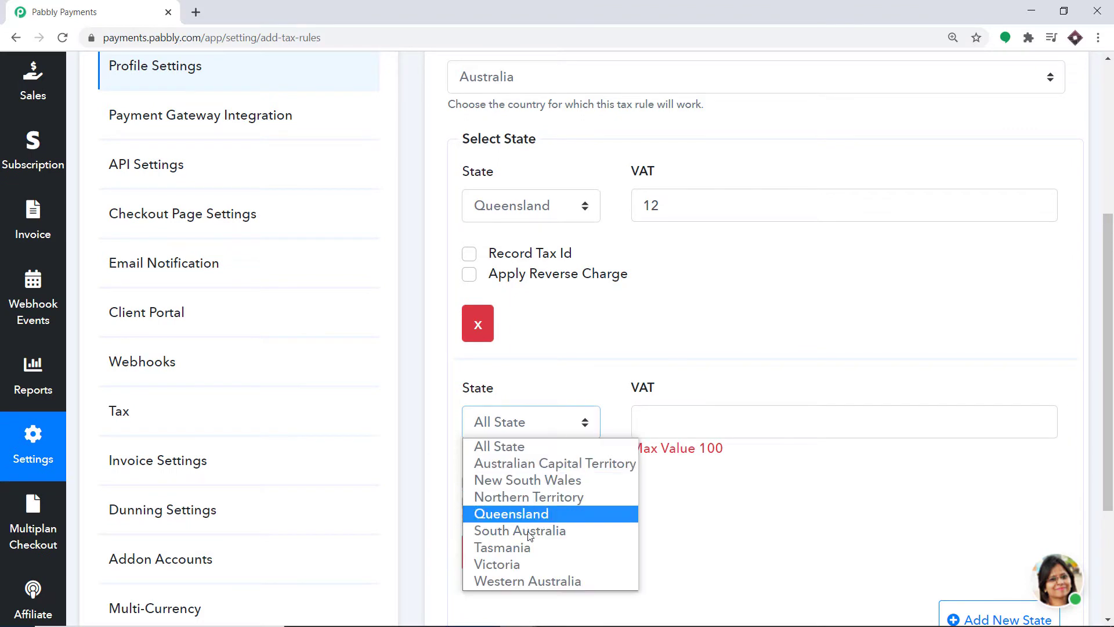
pyautogui.click(524, 566)
pyautogui.click(691, 415)
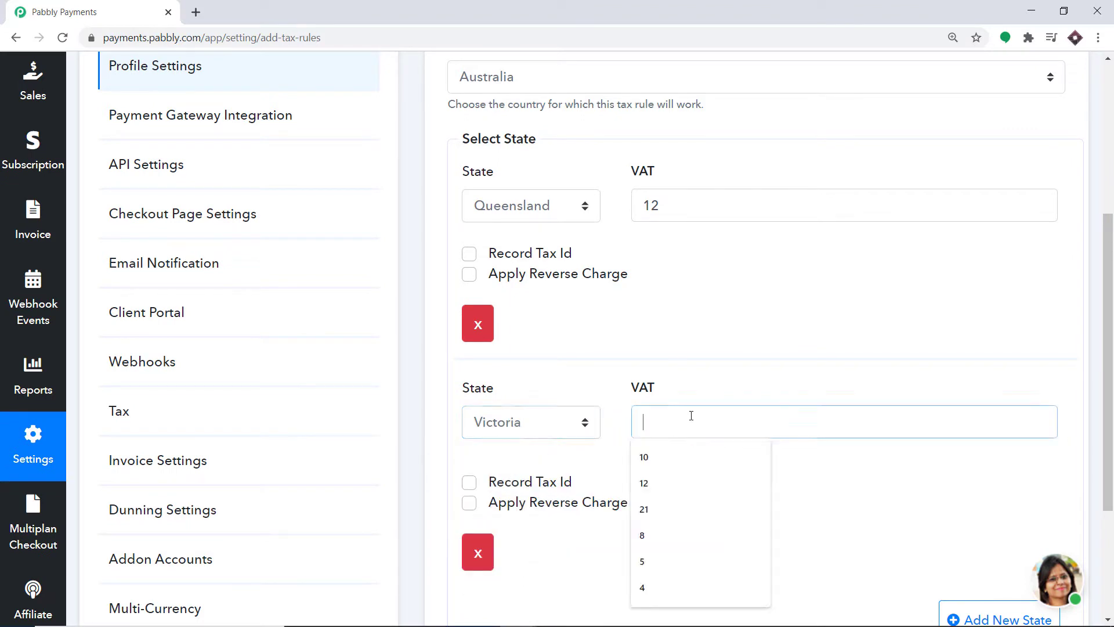
pyautogui.write('13')
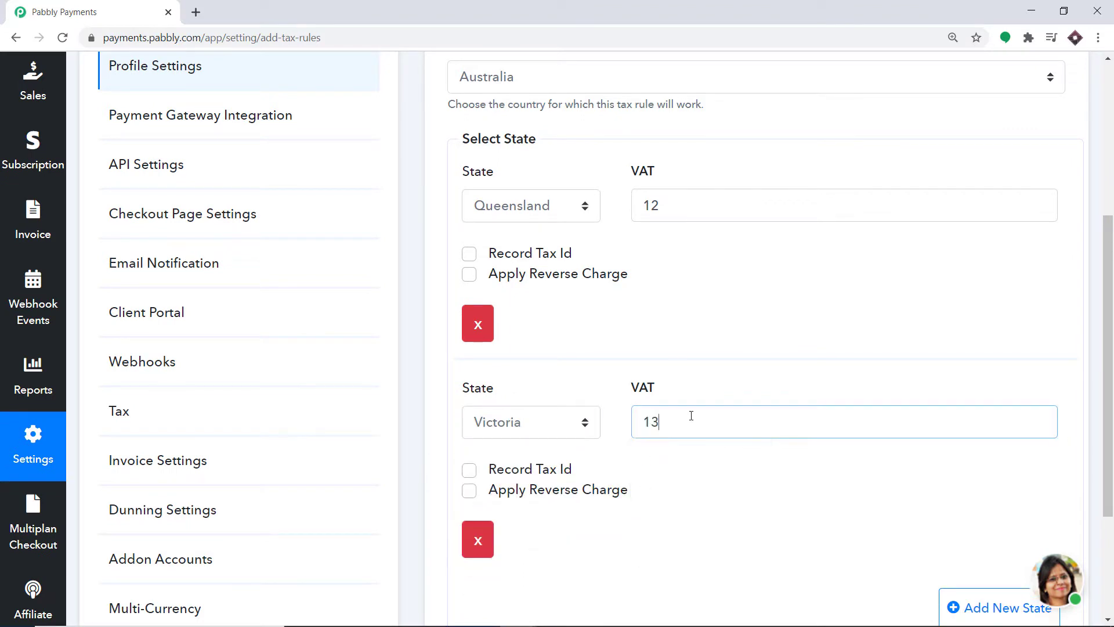
pyautogui.press('BackSpace')
pyautogui.write('0')
# Save the Australia tax rule.
pyautogui.scroll(-1, 790, 168)
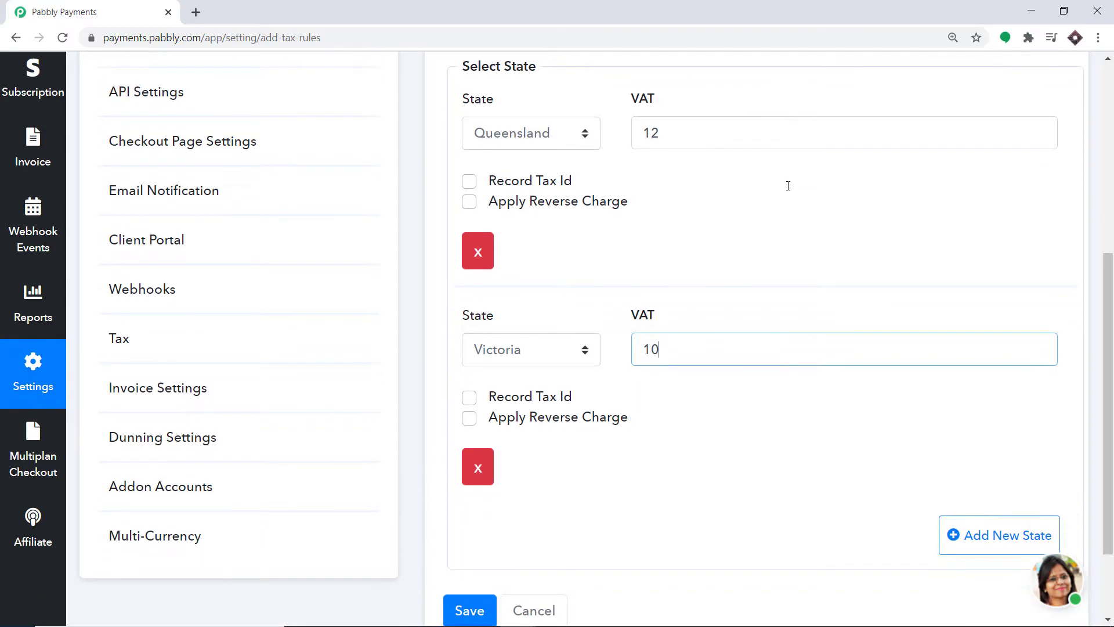
pyautogui.scroll(2, 781, 192)
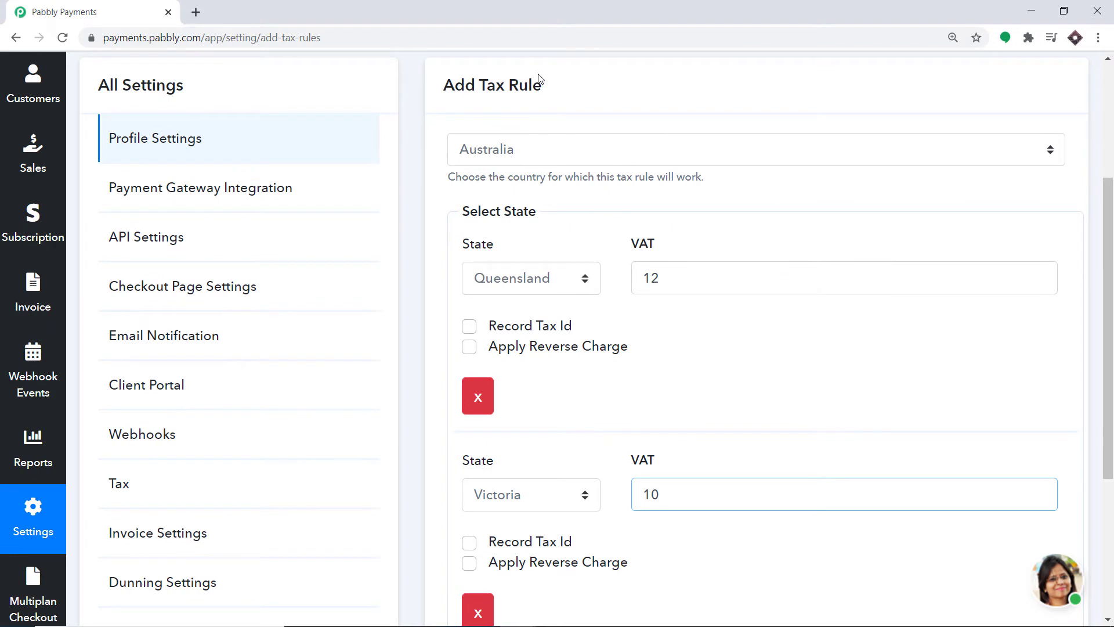
pyautogui.scroll(-1, 574, 304)
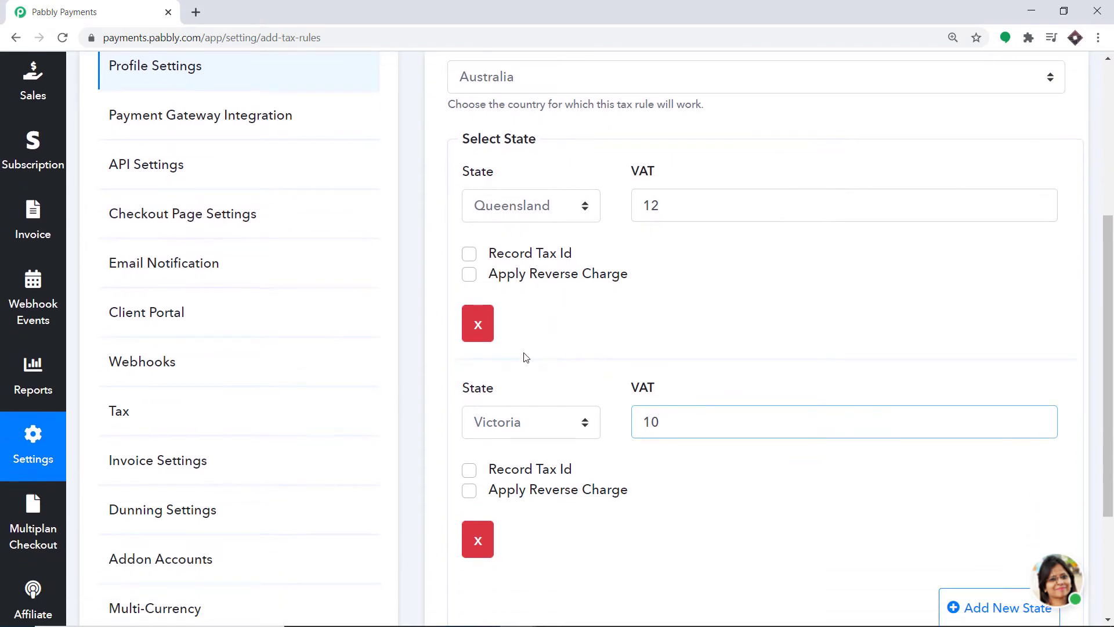
pyautogui.scroll(-2, 538, 428)
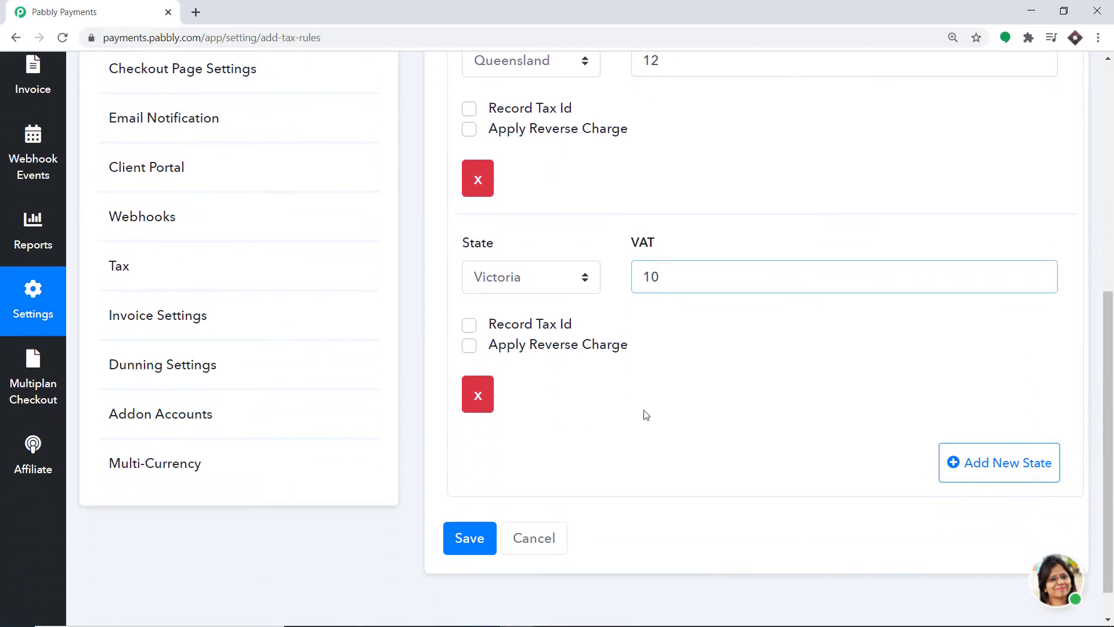
pyautogui.click(483, 557)
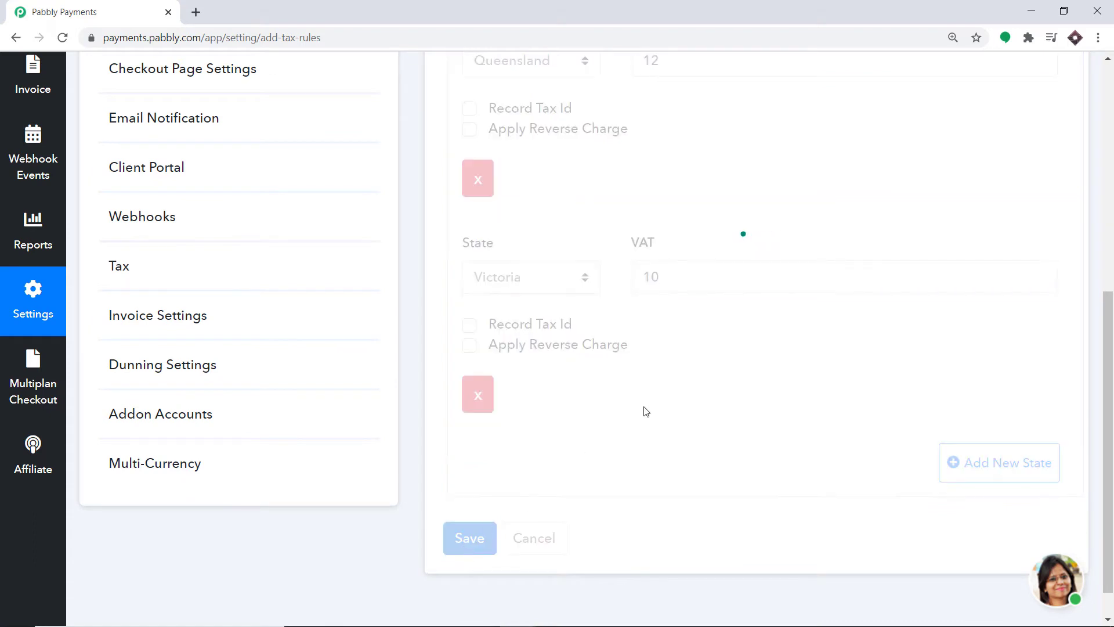
# Scroll the Tax settings page to review the AU rule with 2 state rules.
pyautogui.scroll(1, 664, 378)
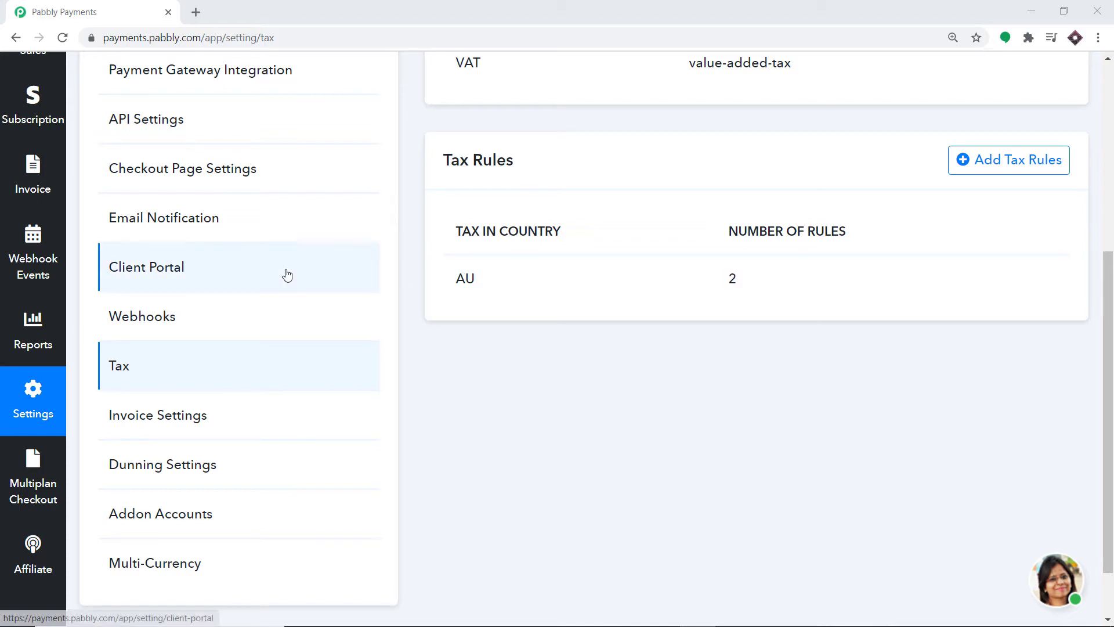
pyautogui.scroll(6, 284, 276)
# Open the Basic plan's checkout page from the Products list.
pyautogui.click(39, 225)
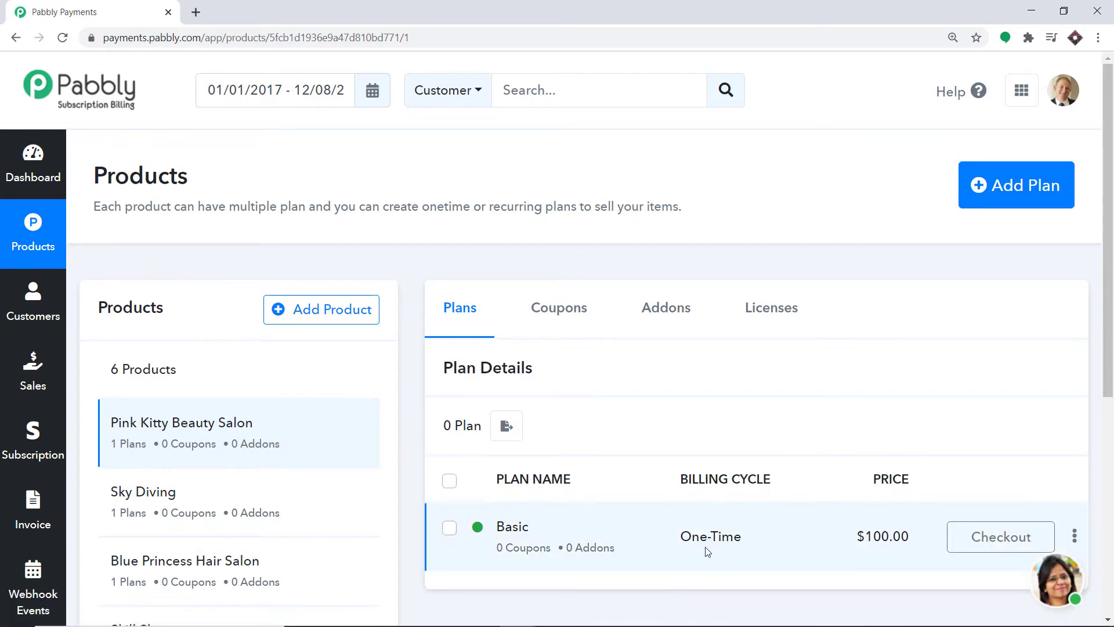
pyautogui.click(1028, 547)
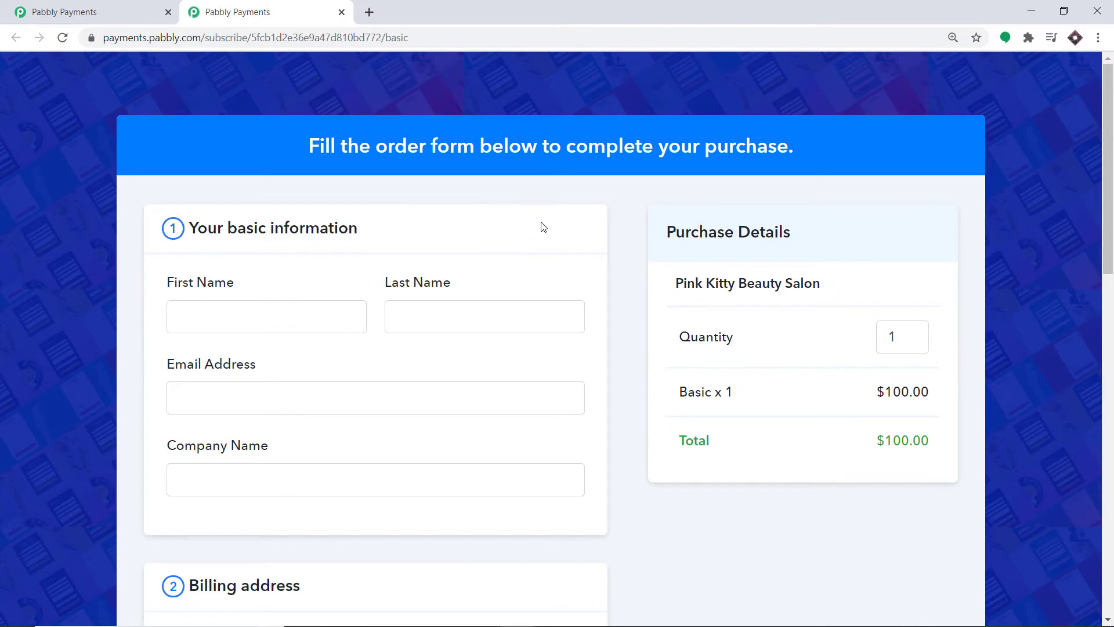
pyautogui.scroll(-7, 489, 234)
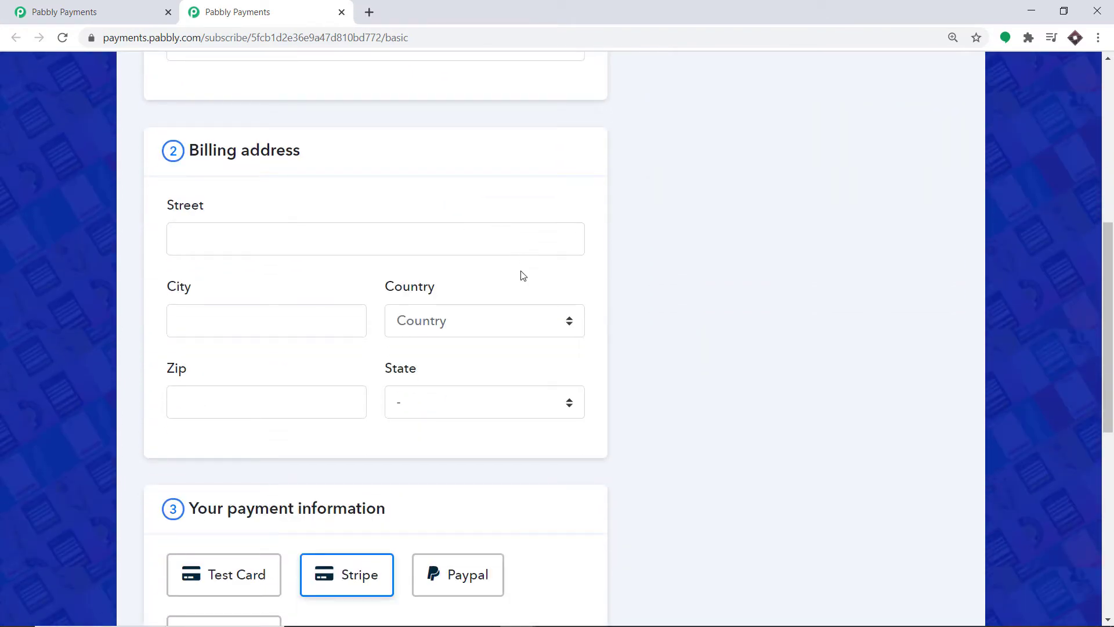
# Set the billing address to Argentina, Mendoza; the total stays $100.00 with no tax.
pyautogui.click(516, 324)
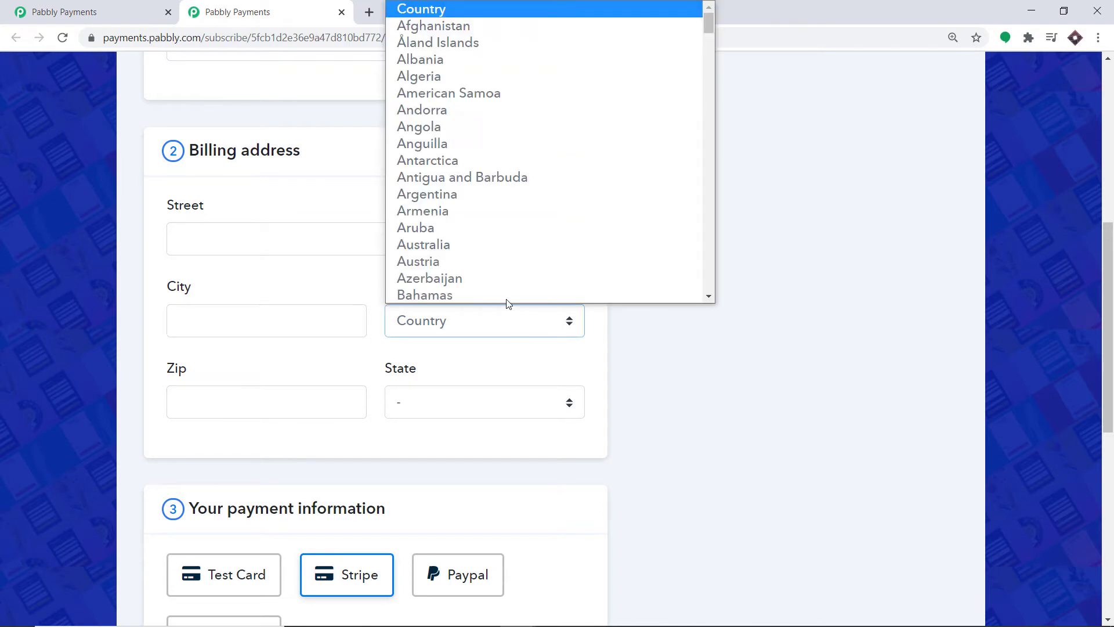
pyautogui.click(453, 183)
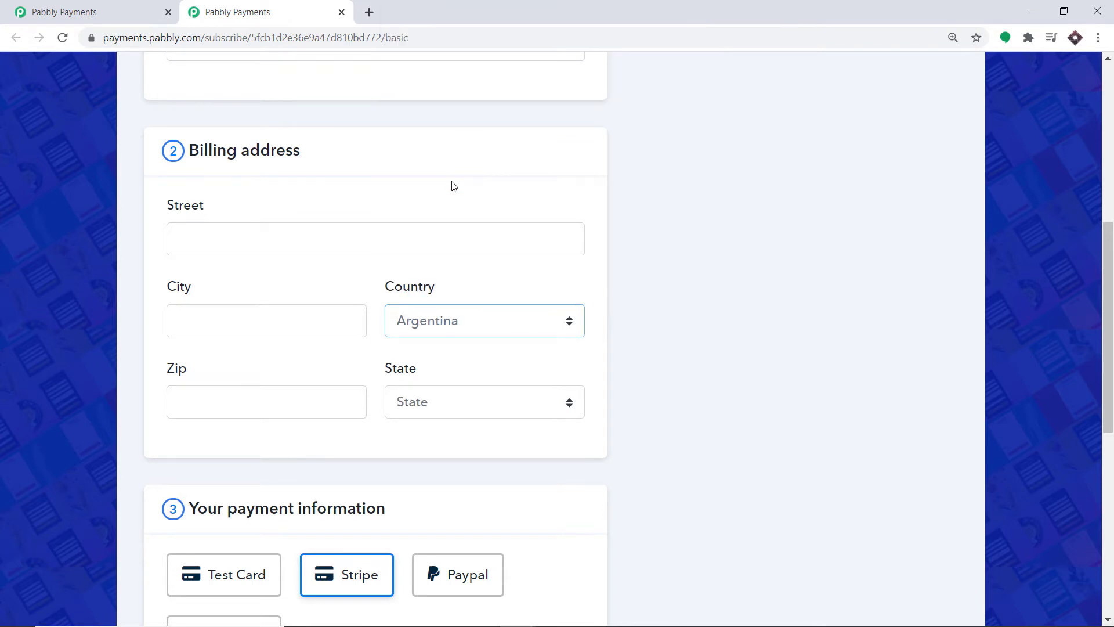
pyautogui.click(456, 402)
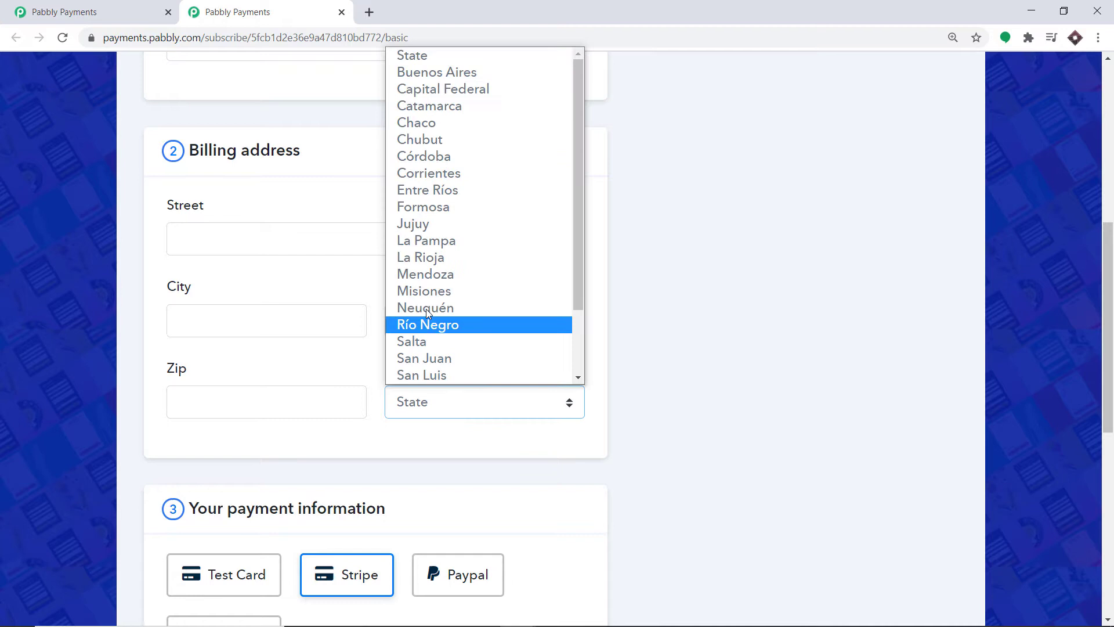
pyautogui.click(433, 274)
pyautogui.scroll(1, 688, 264)
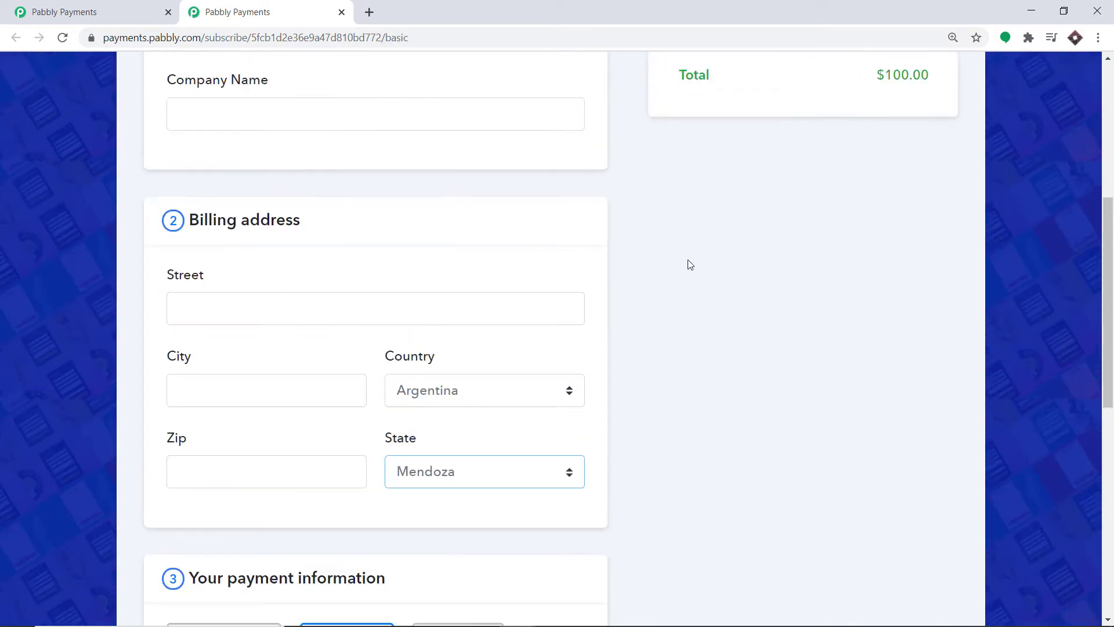
pyautogui.scroll(2, 678, 260)
pyautogui.scroll(-1, 655, 259)
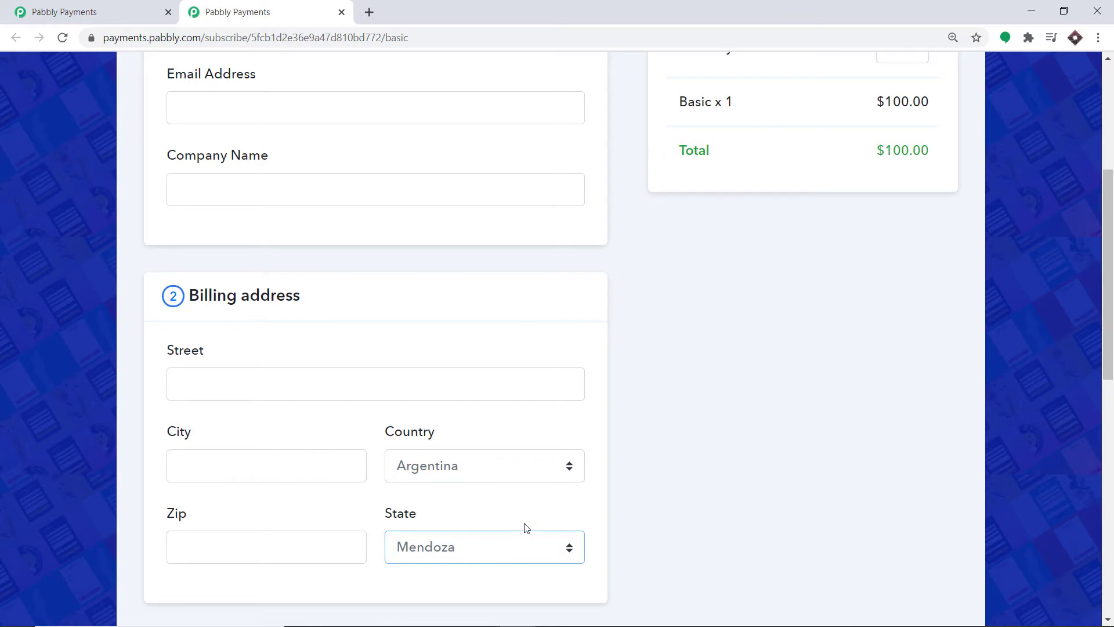
pyautogui.scroll(1, 642, 331)
pyautogui.scroll(-1, 652, 311)
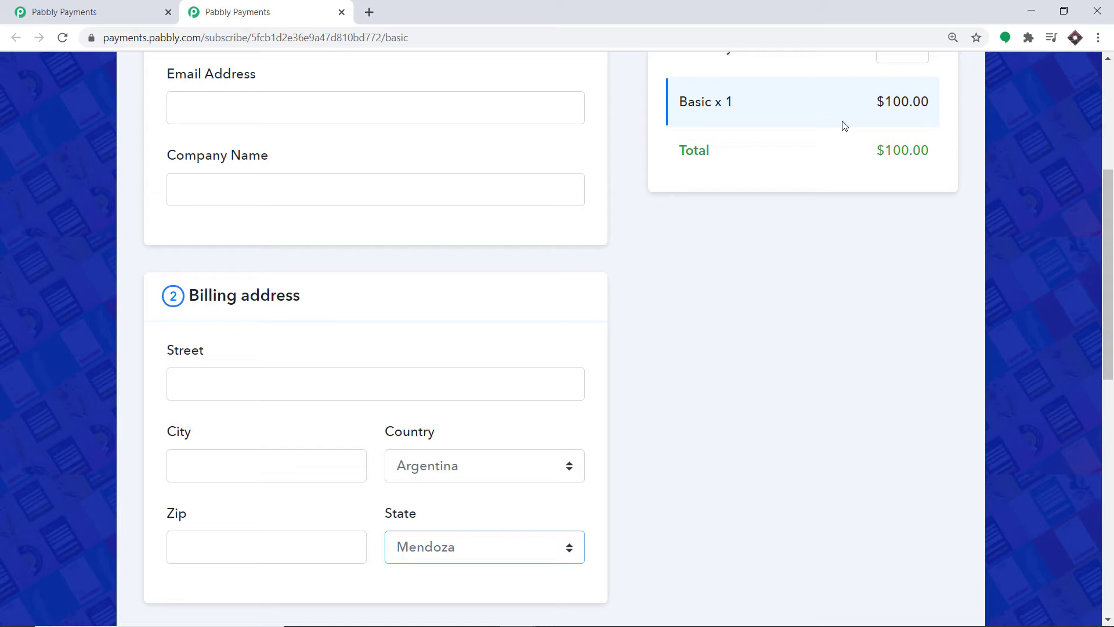
# Set billing country Australia and try states Victoria, New South Wales, then Queensland to check VAT.
pyautogui.click(451, 458)
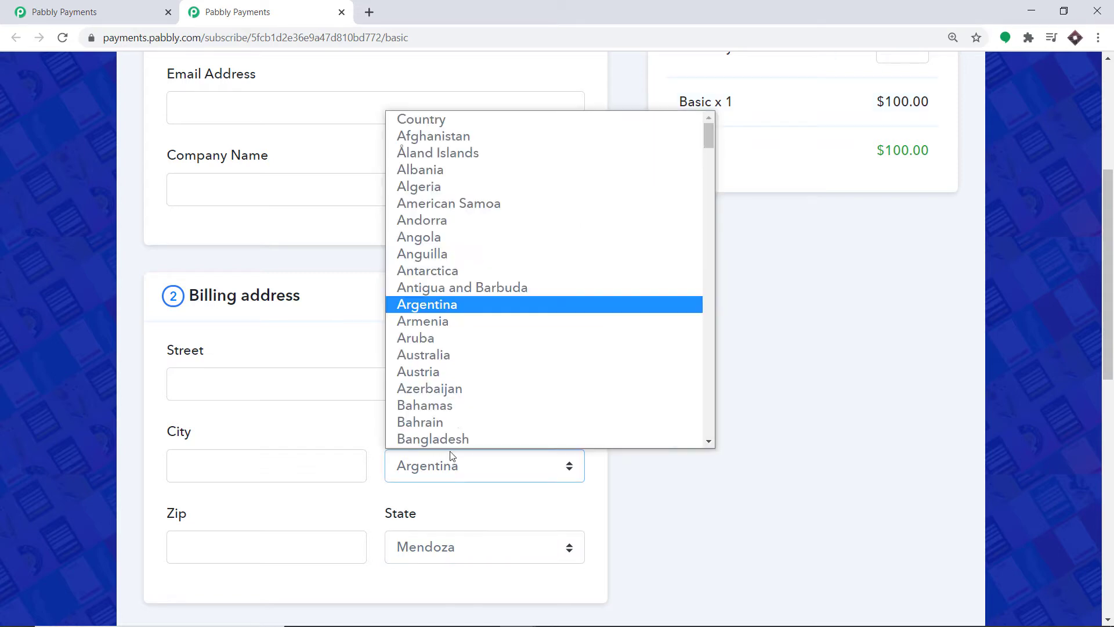
pyautogui.click(452, 363)
pyautogui.click(489, 555)
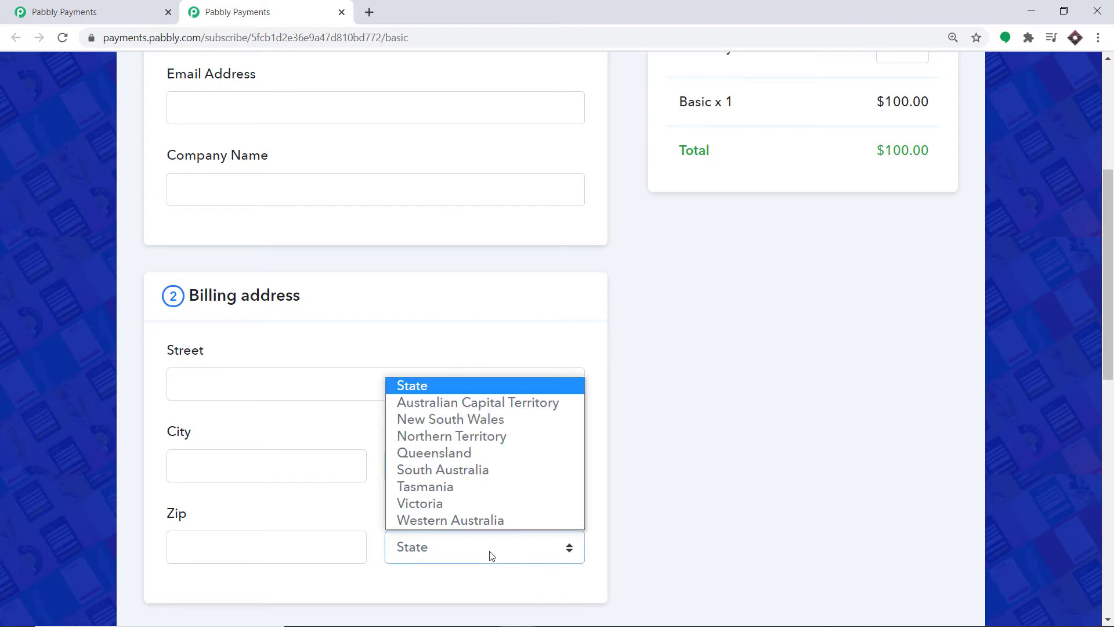
pyautogui.click(436, 503)
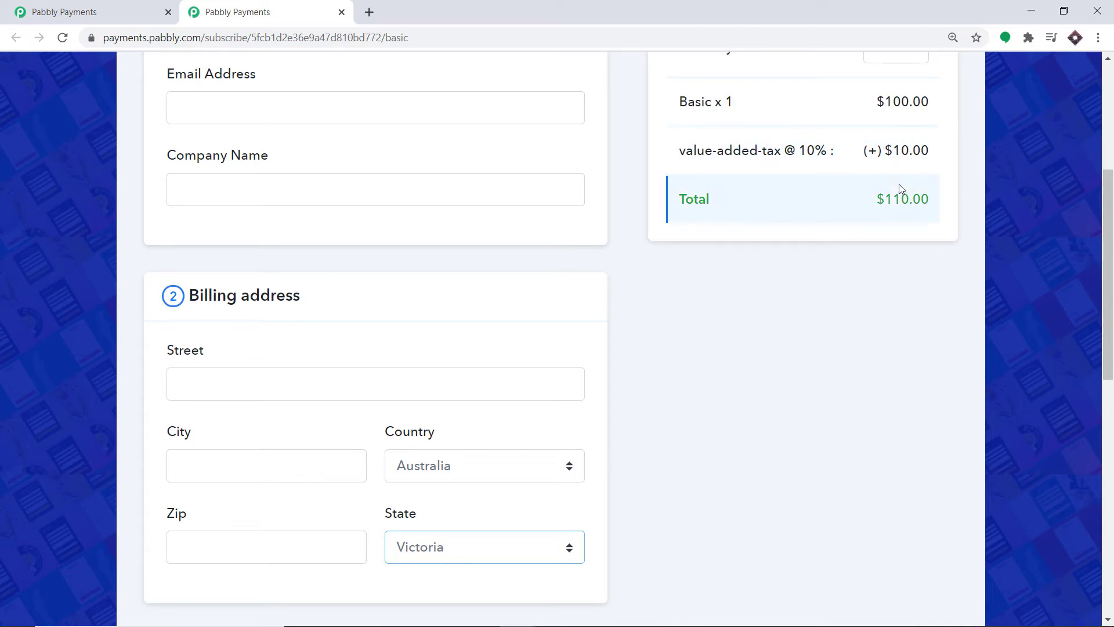
pyautogui.click(472, 549)
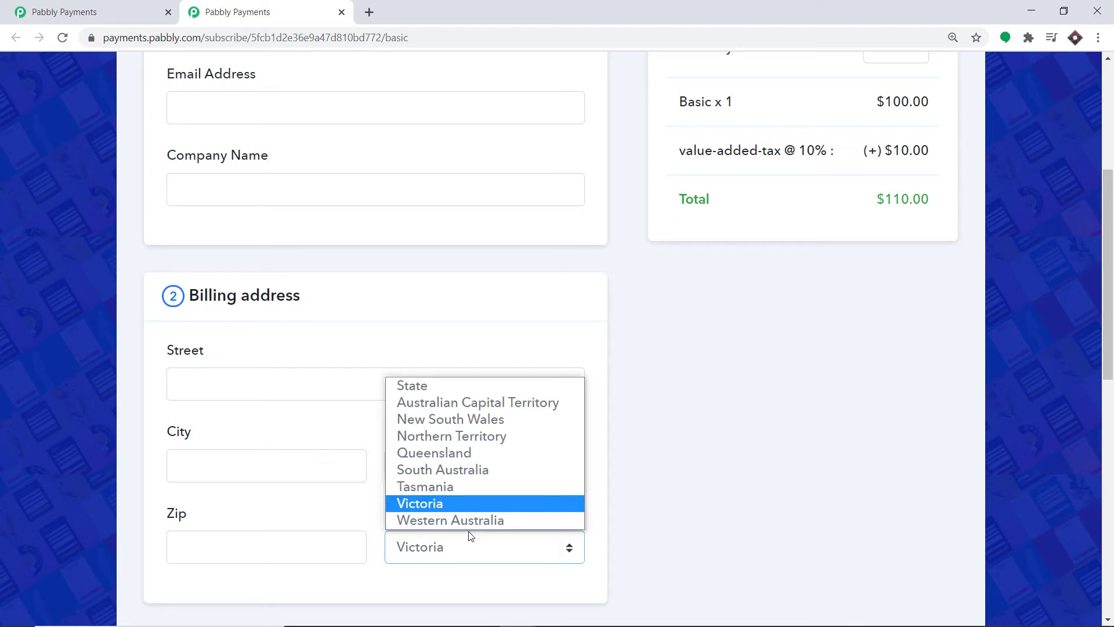
pyautogui.click(444, 424)
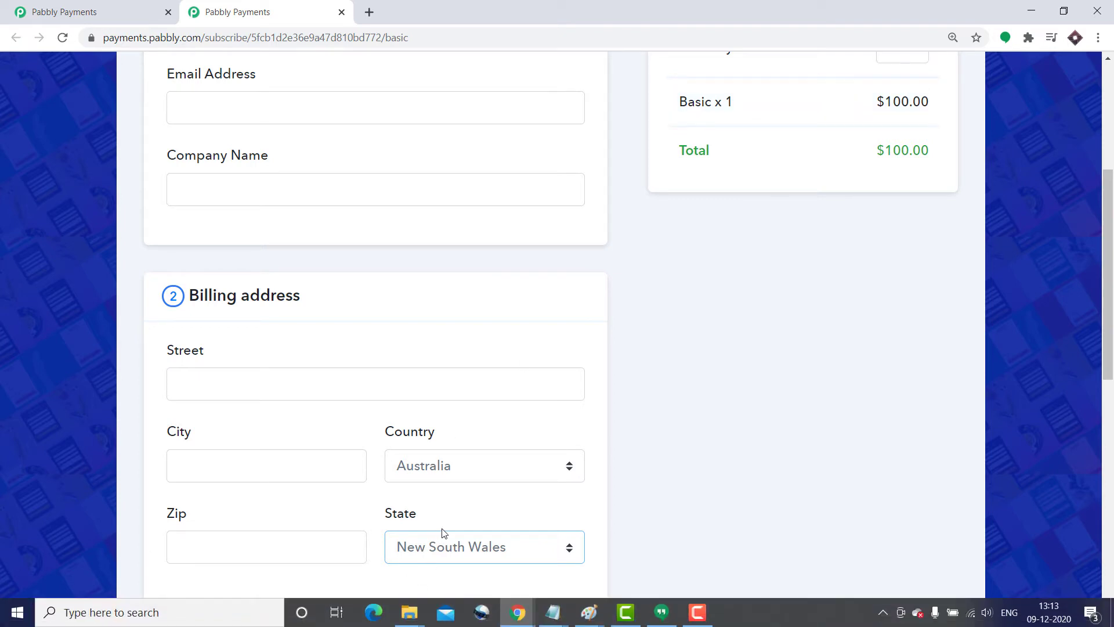
pyautogui.click(505, 550)
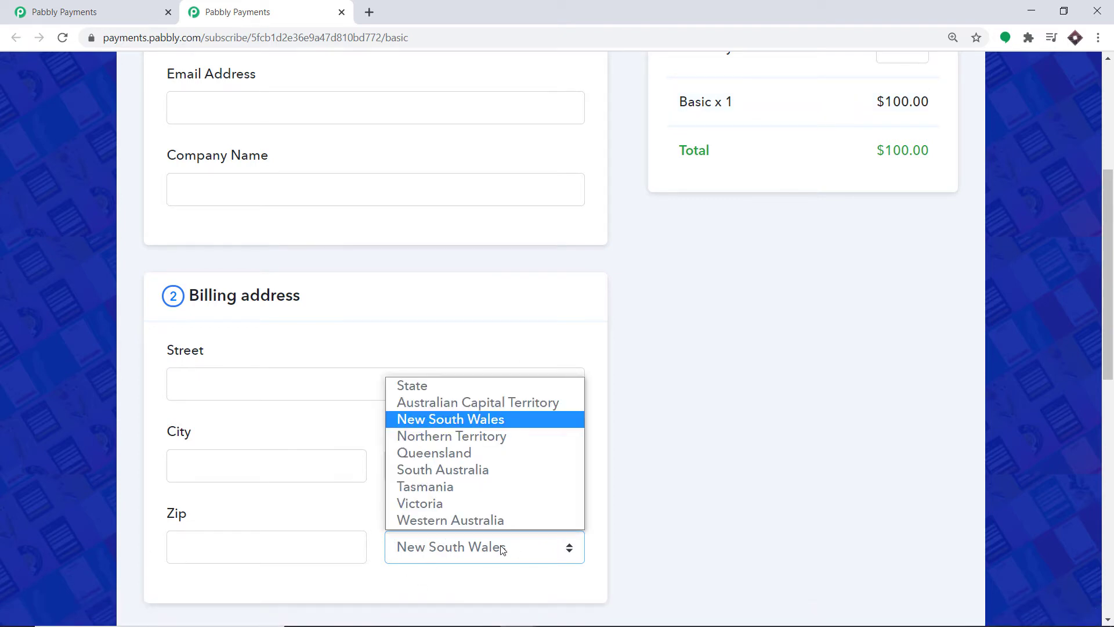
pyautogui.click(461, 453)
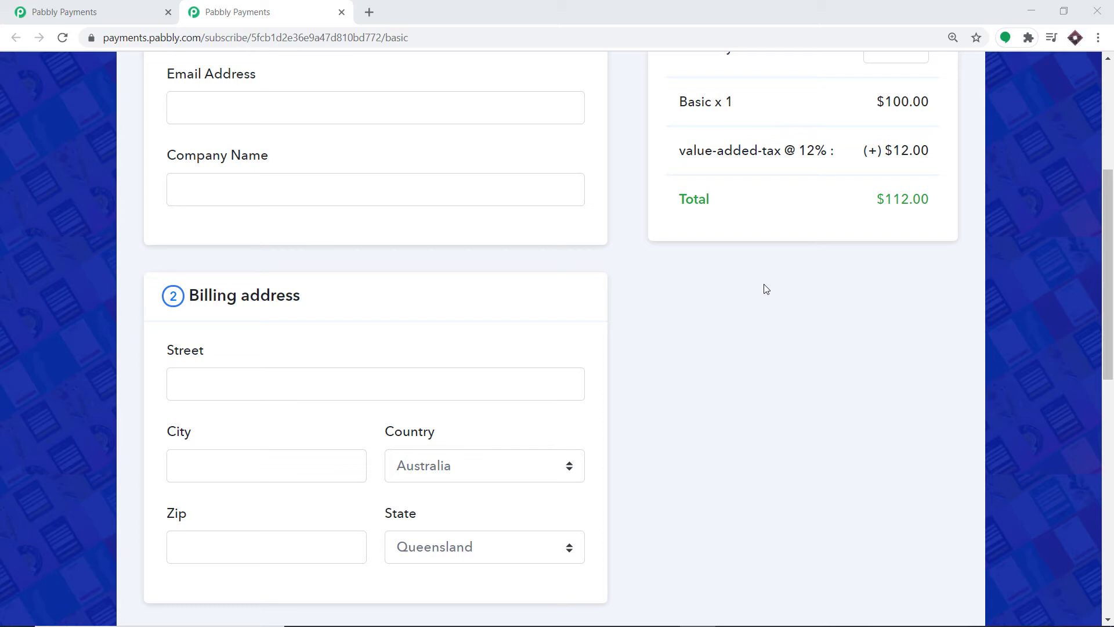
pyautogui.click(102, 8)
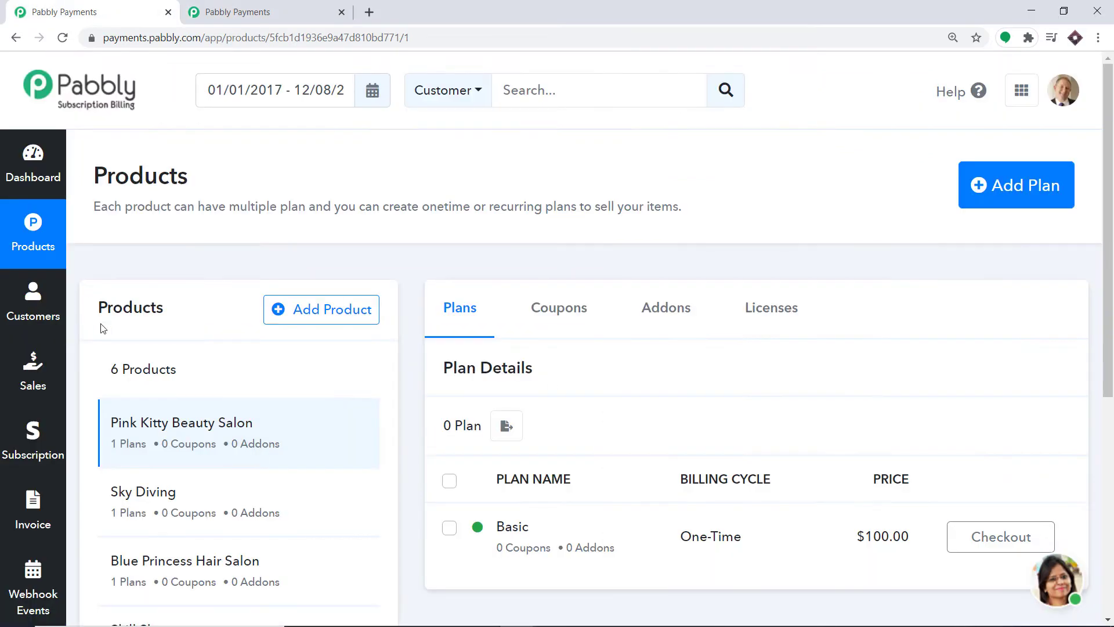
pyautogui.scroll(-2, 145, 360)
pyautogui.scroll(-1, 164, 382)
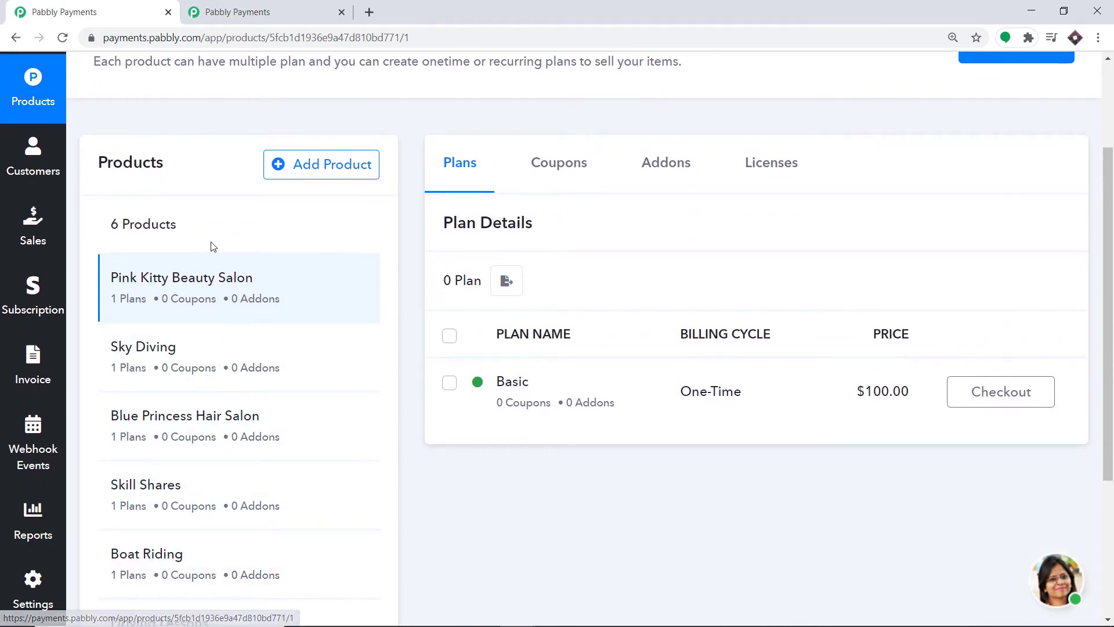
pyautogui.click(283, 7)
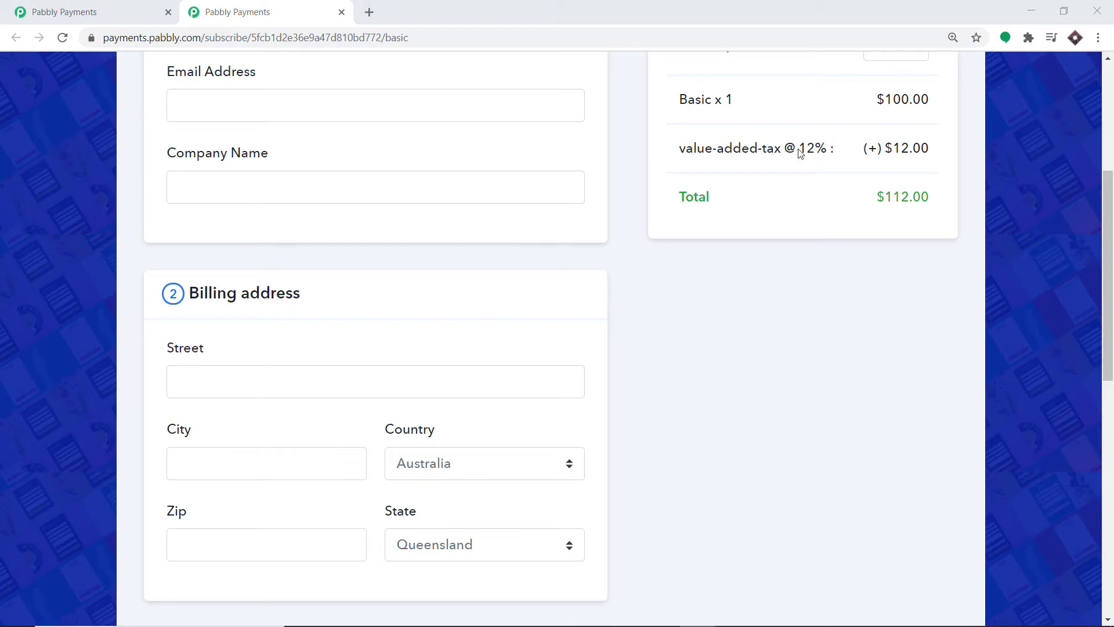
pyautogui.click(799, 150)
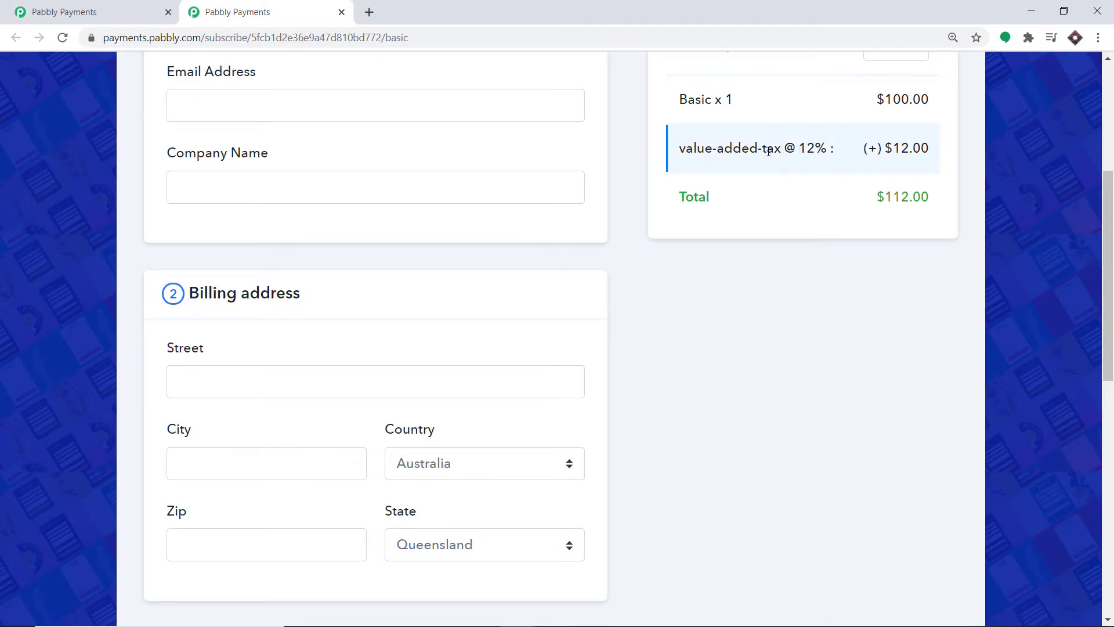
pyautogui.scroll(5, 549, 174)
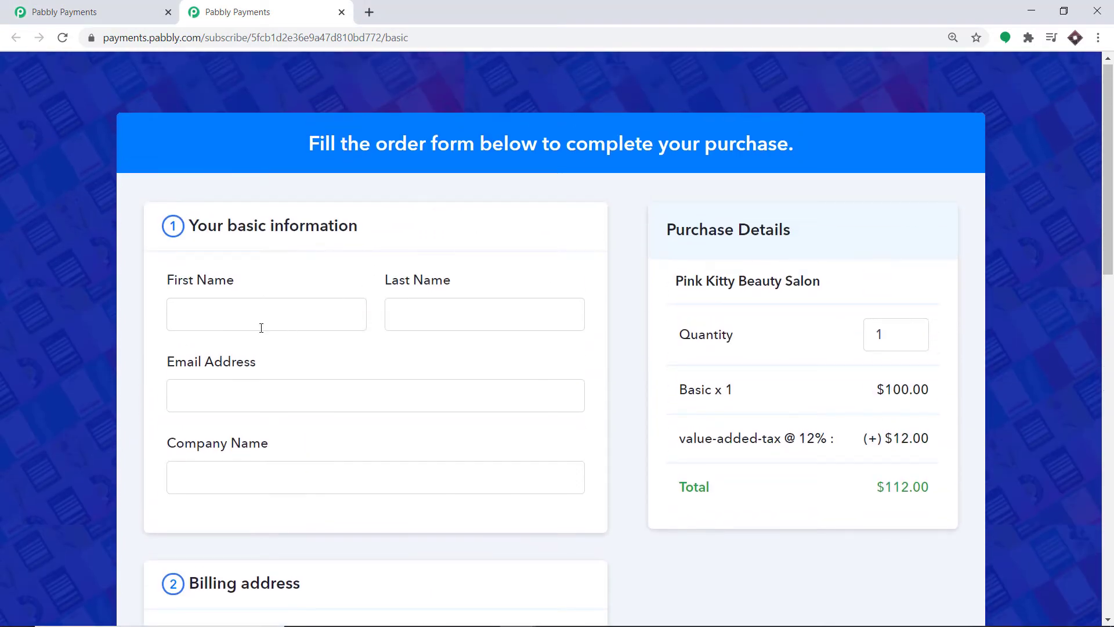
# Enter the buyer's first name, last name and e-mail address.
pyautogui.click(255, 315)
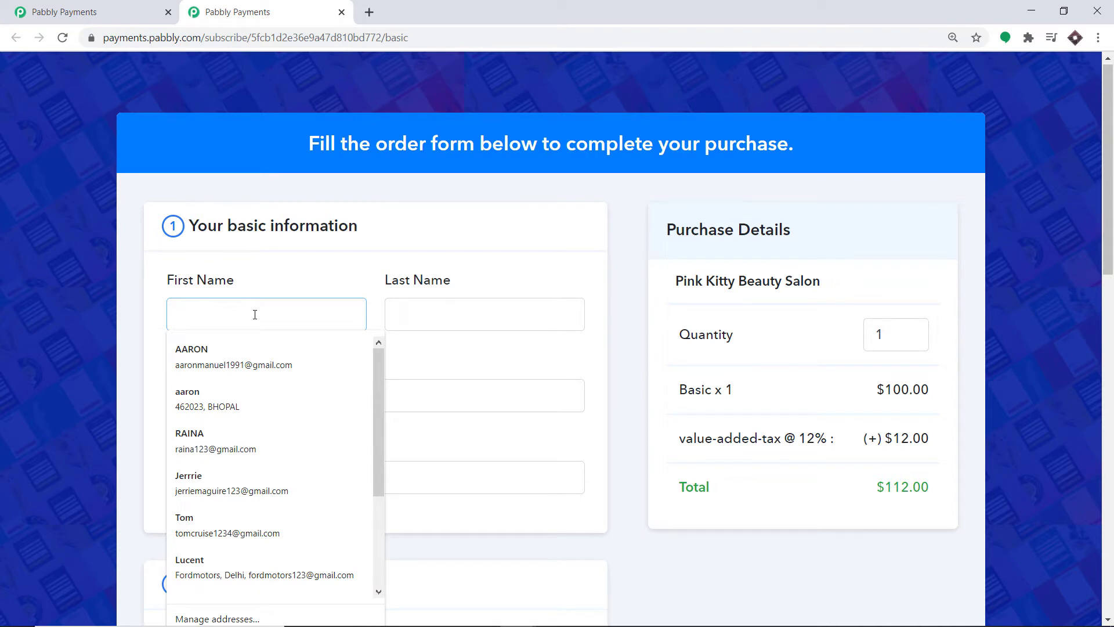
pyautogui.write('Martin')
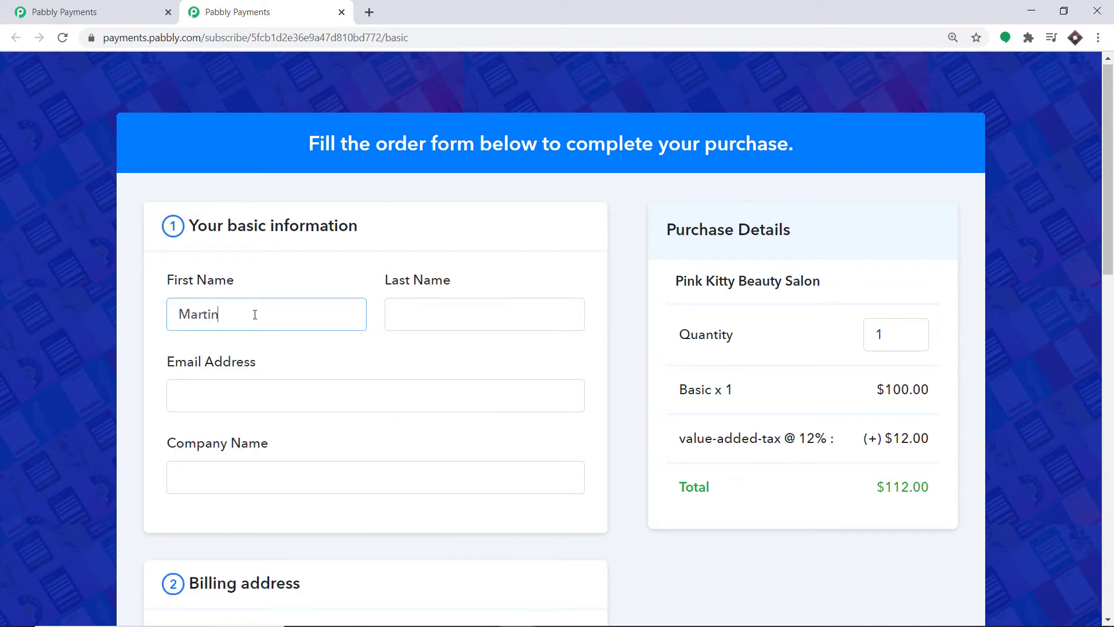
pyautogui.click(398, 314)
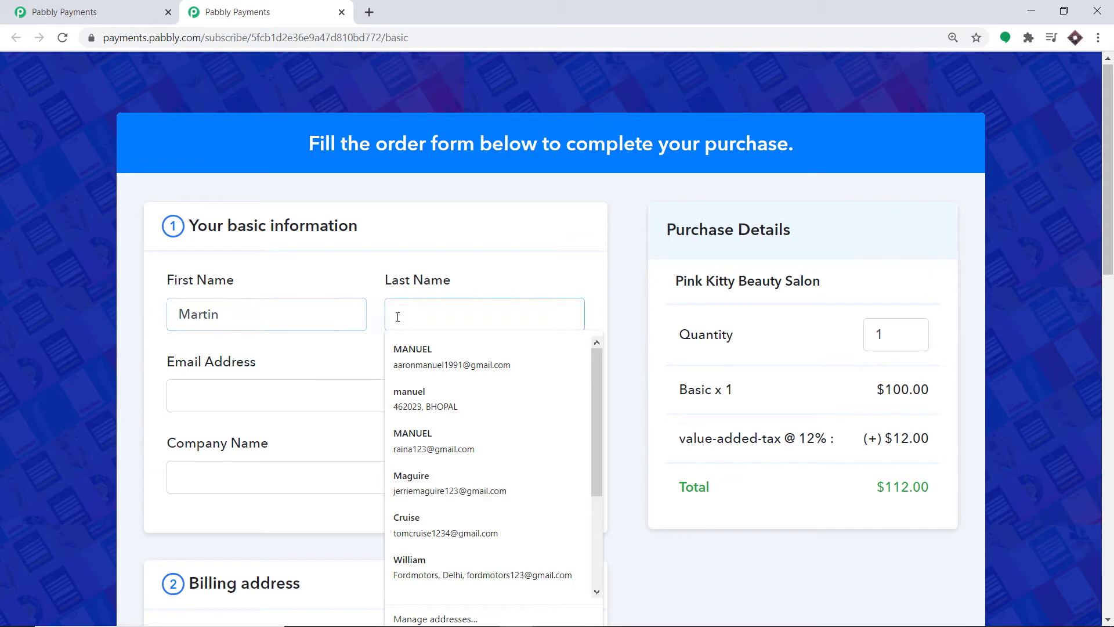
pyautogui.write('Luther')
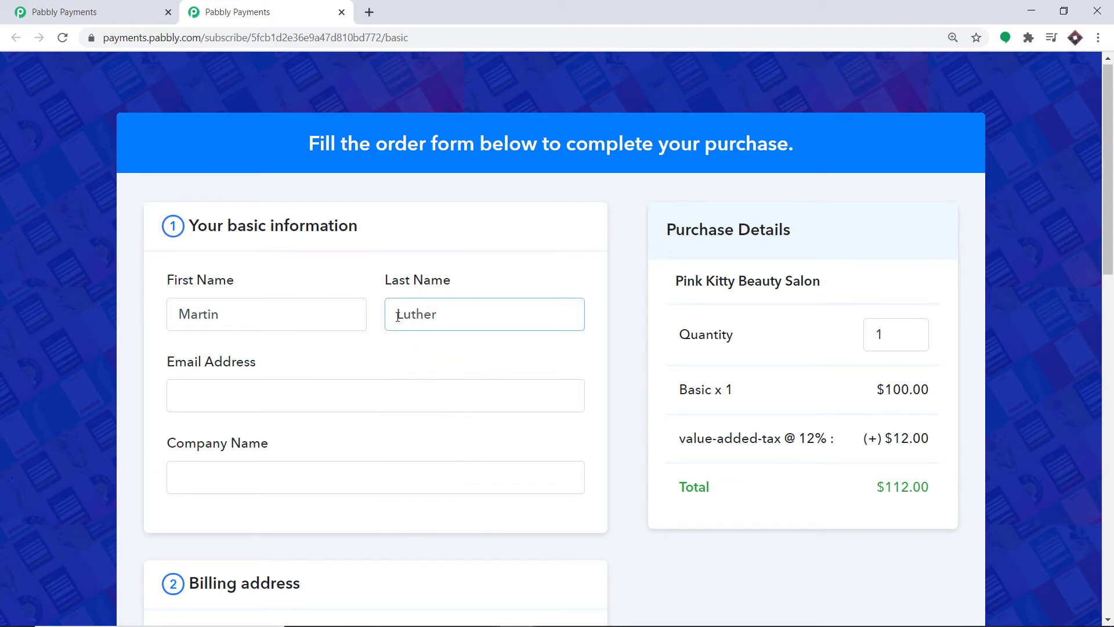
pyautogui.click(331, 404)
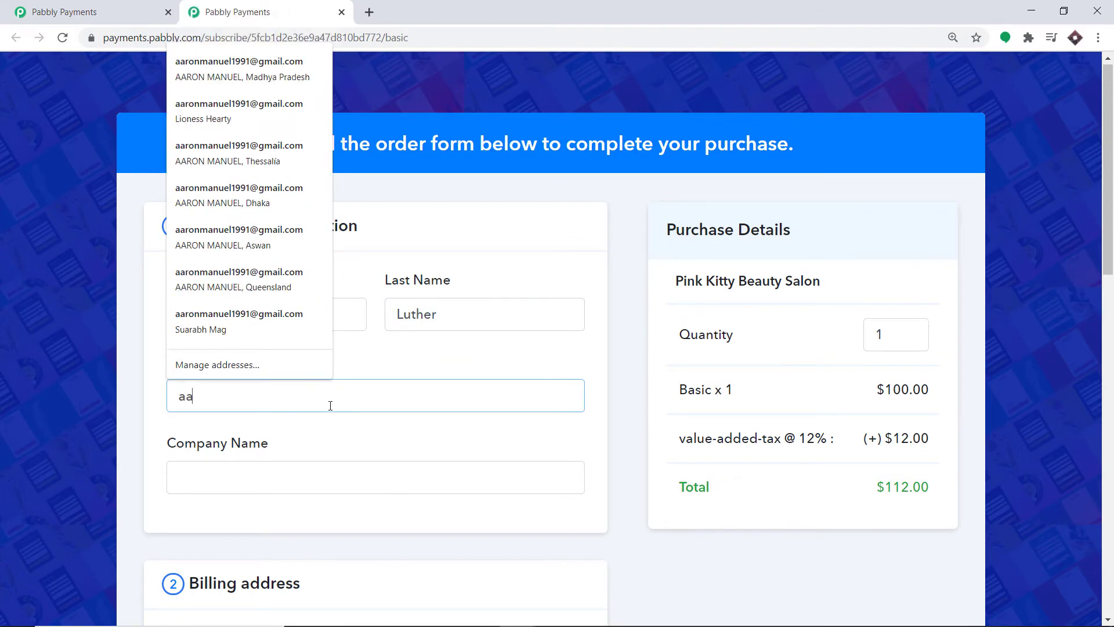
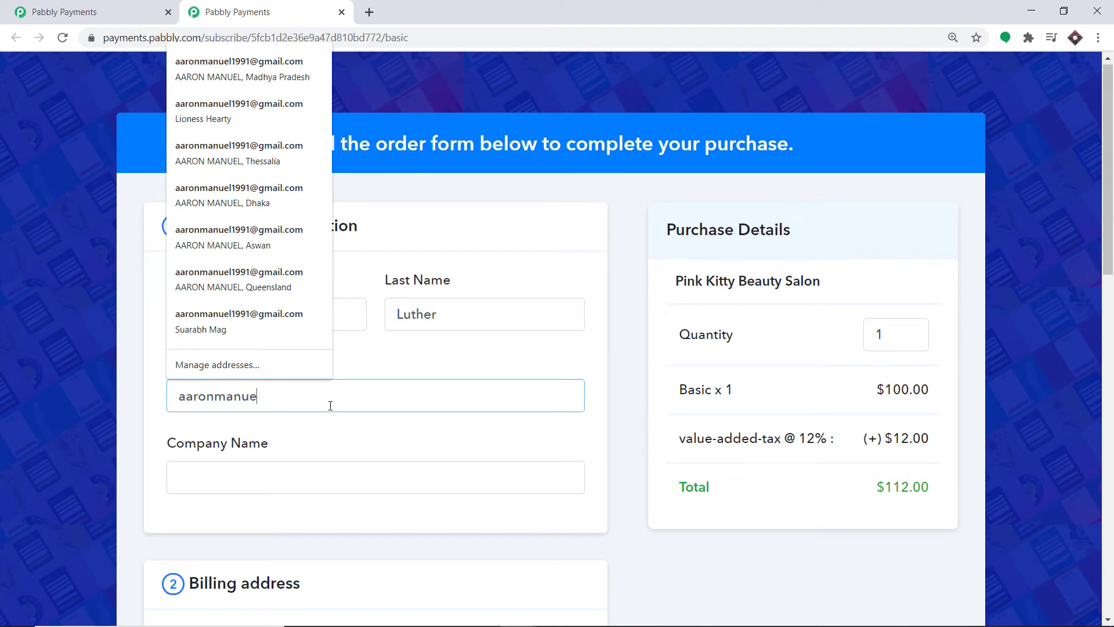
pyautogui.click(381, 448)
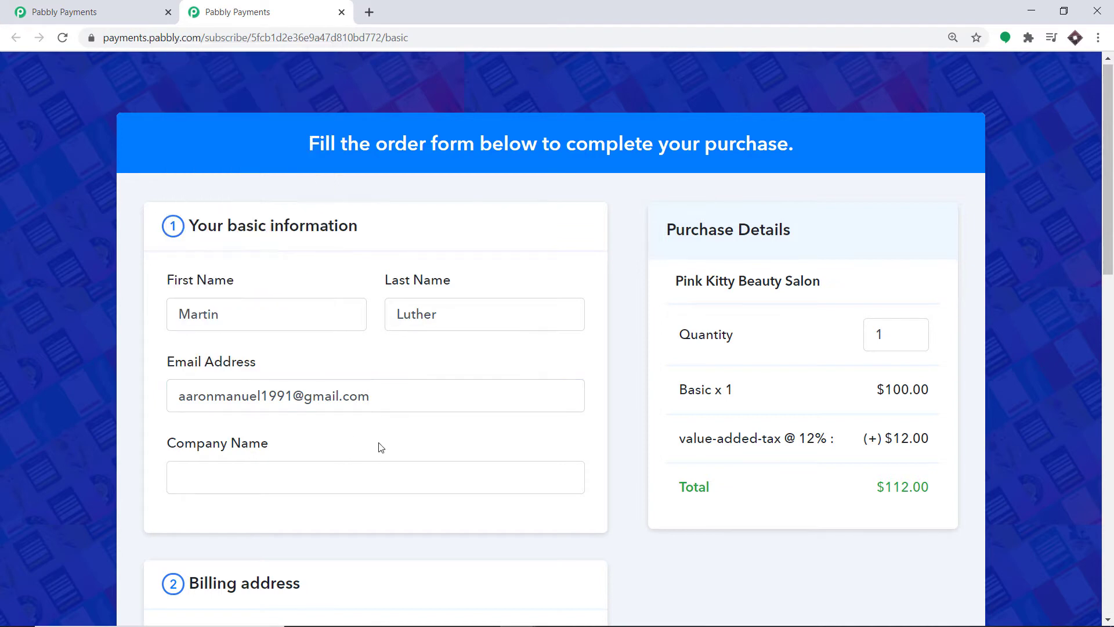
pyautogui.scroll(-2, 386, 446)
pyautogui.scroll(-4, 266, 405)
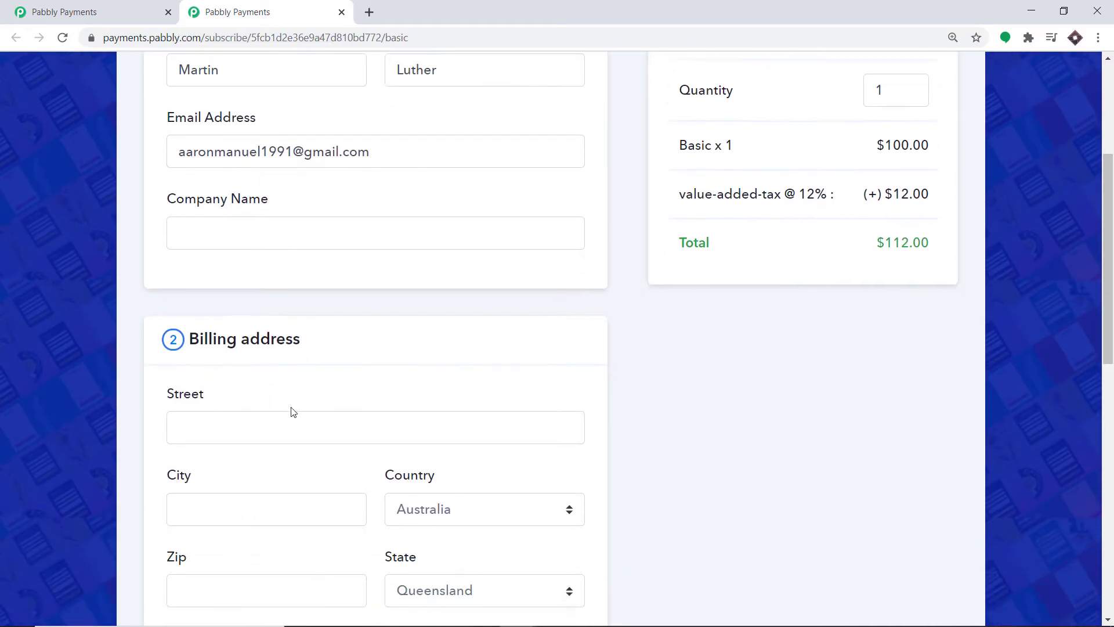
# Fill in the billing street, city and zip code fields.
pyautogui.click(265, 312)
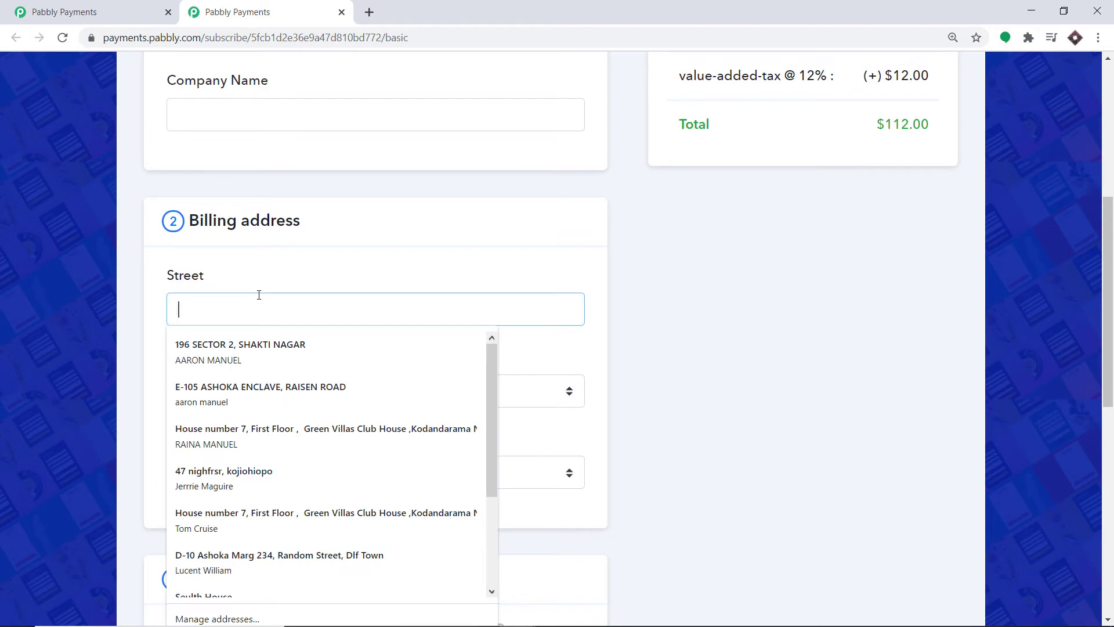
pyautogui.write('Yellow')
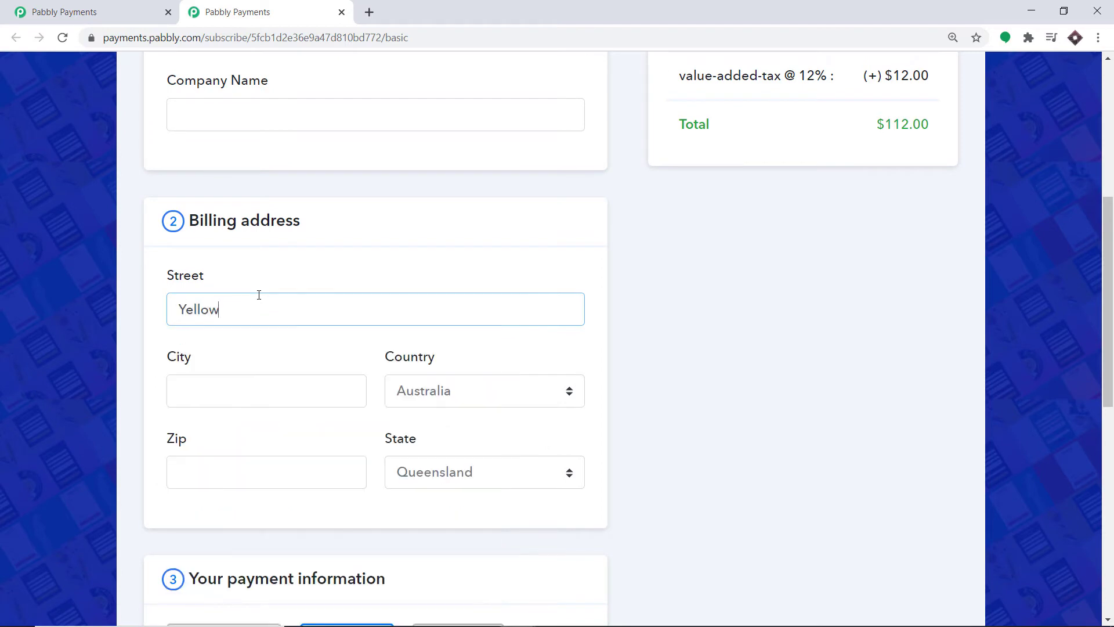
pyautogui.write(' Street')
pyautogui.scroll(-1, 259, 294)
pyautogui.click(249, 320)
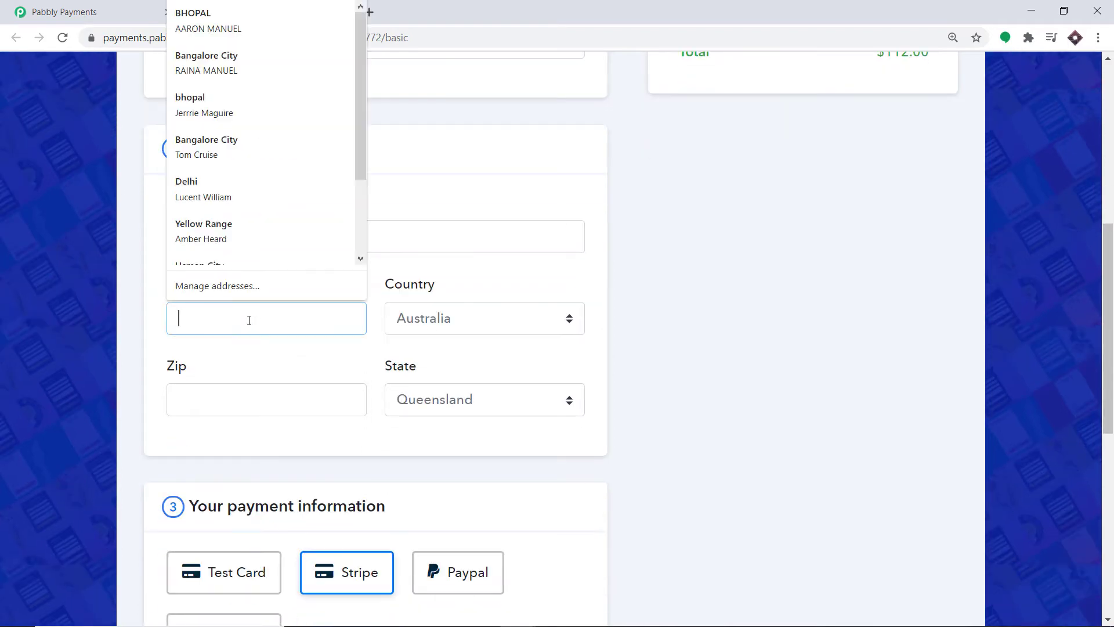
pyautogui.write('U')
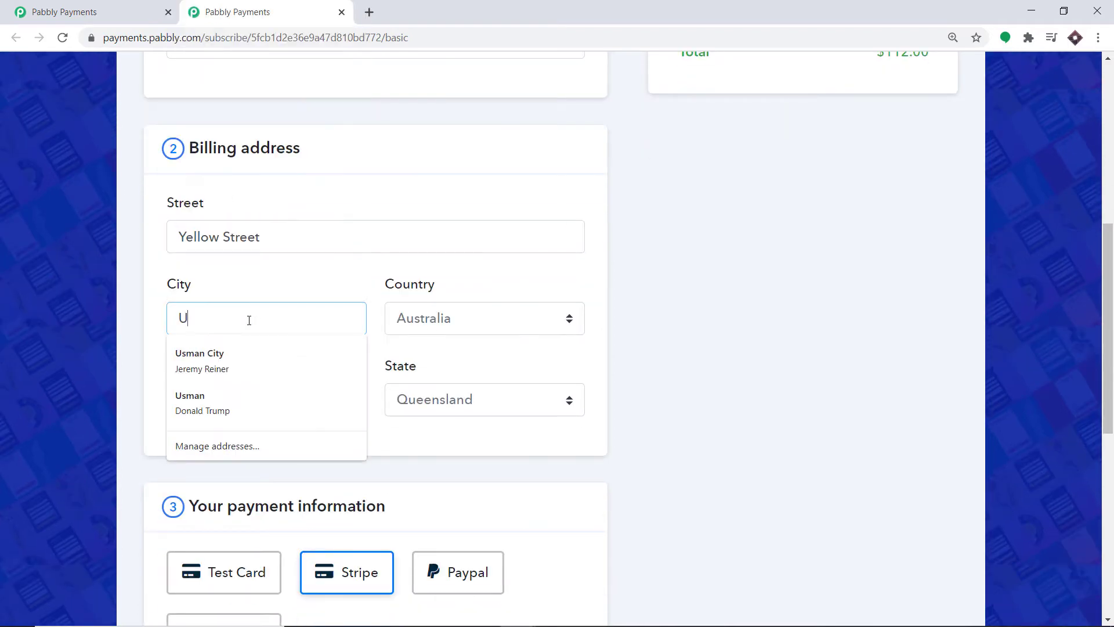
pyautogui.write('sman Town')
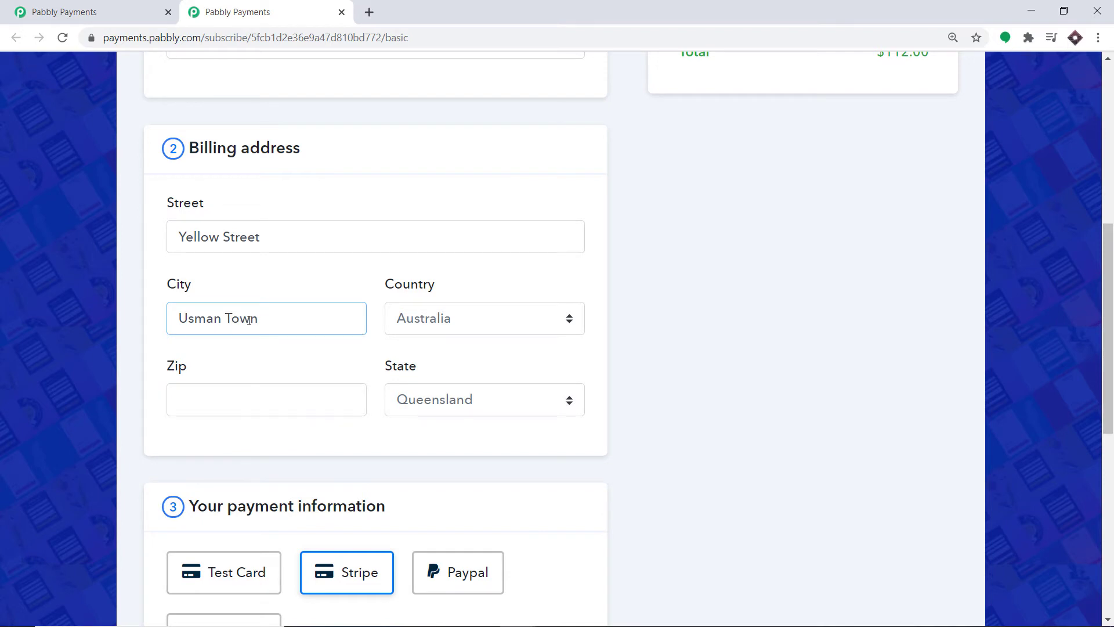
pyautogui.scroll(-1, 249, 321)
pyautogui.click(250, 321)
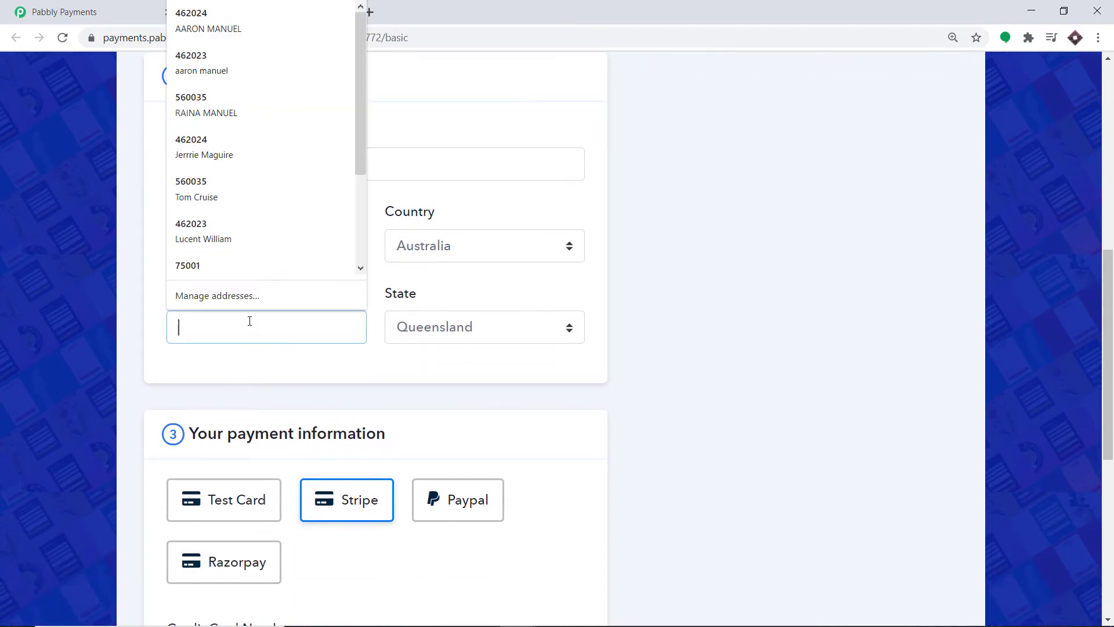
pyautogui.write('75001')
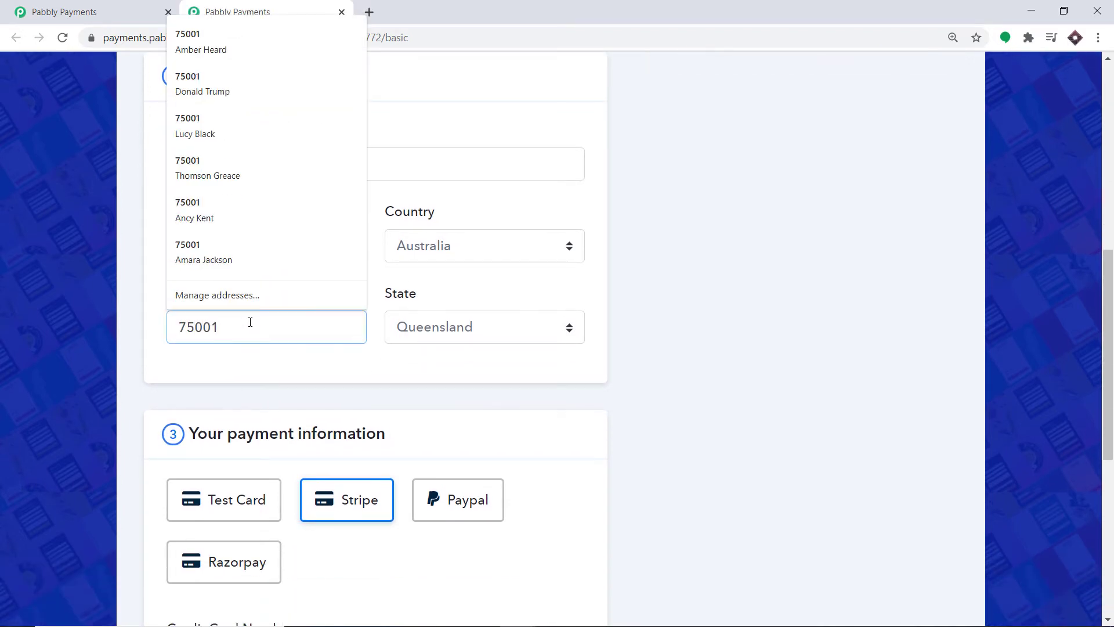
pyautogui.click(286, 373)
pyautogui.scroll(-2, 293, 381)
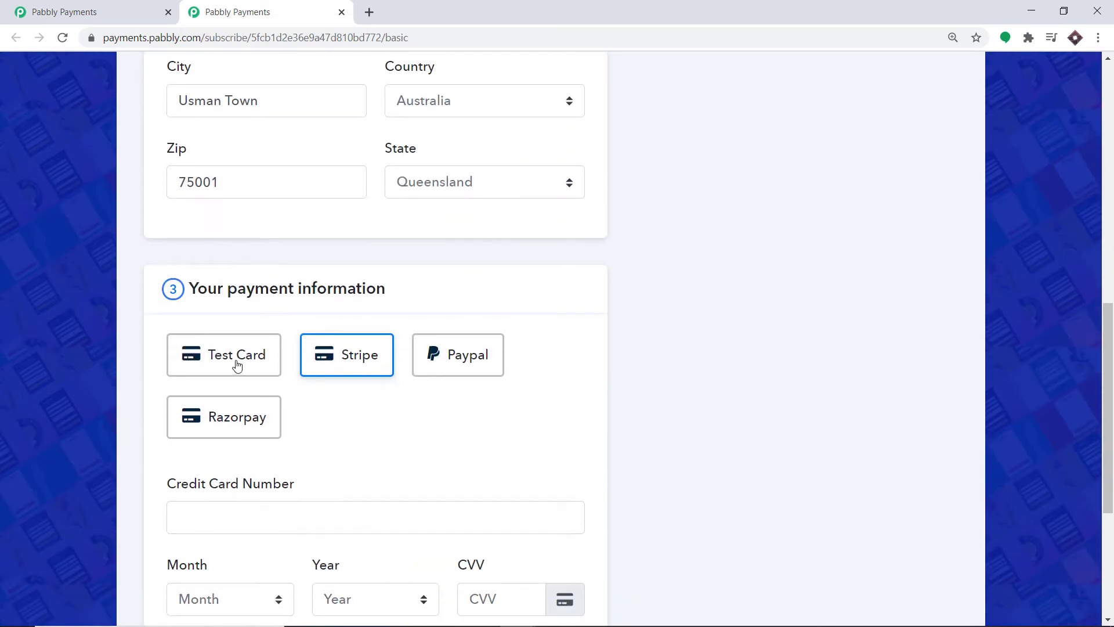
# Pay with Test Card using the successful test card details and submit the checkout.
pyautogui.click(237, 366)
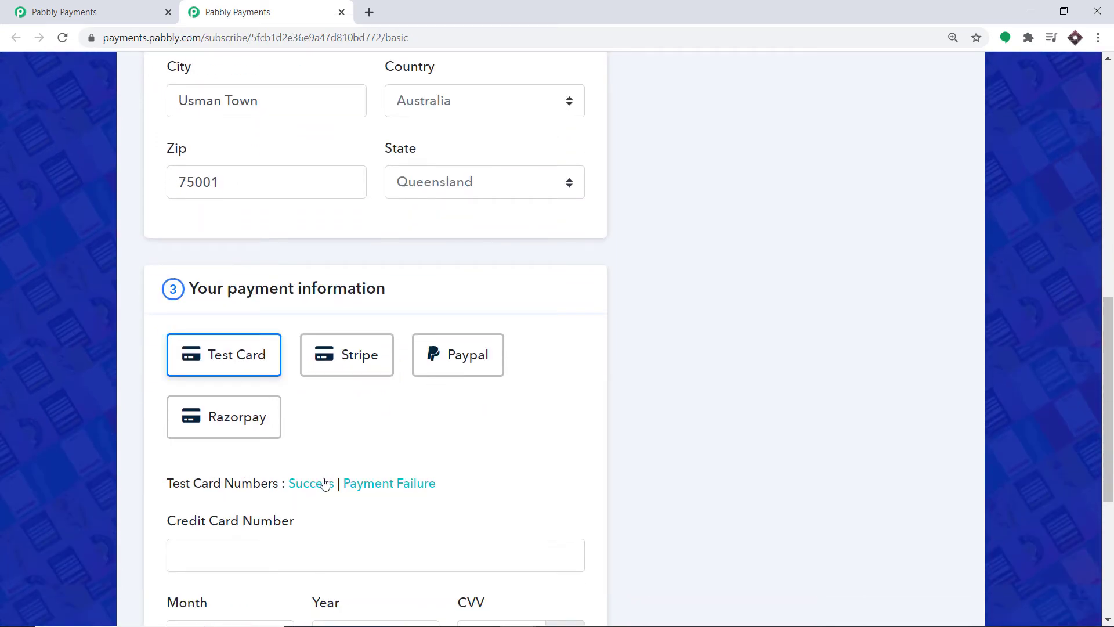
pyautogui.scroll(-1, 313, 487)
pyautogui.click(321, 413)
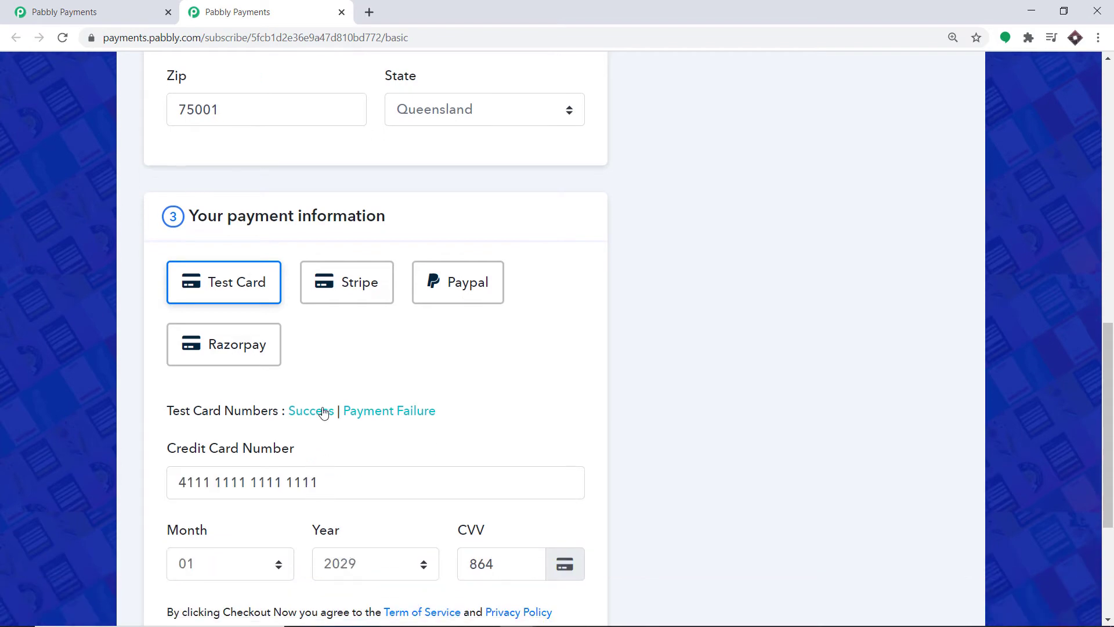
pyautogui.scroll(-2, 320, 412)
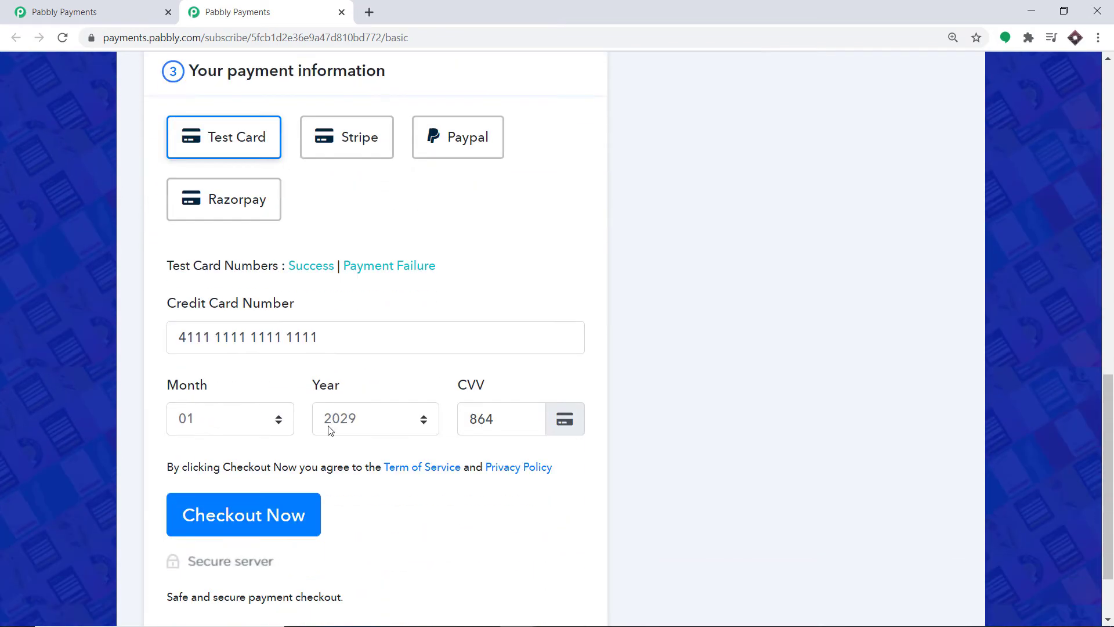
pyautogui.click(279, 514)
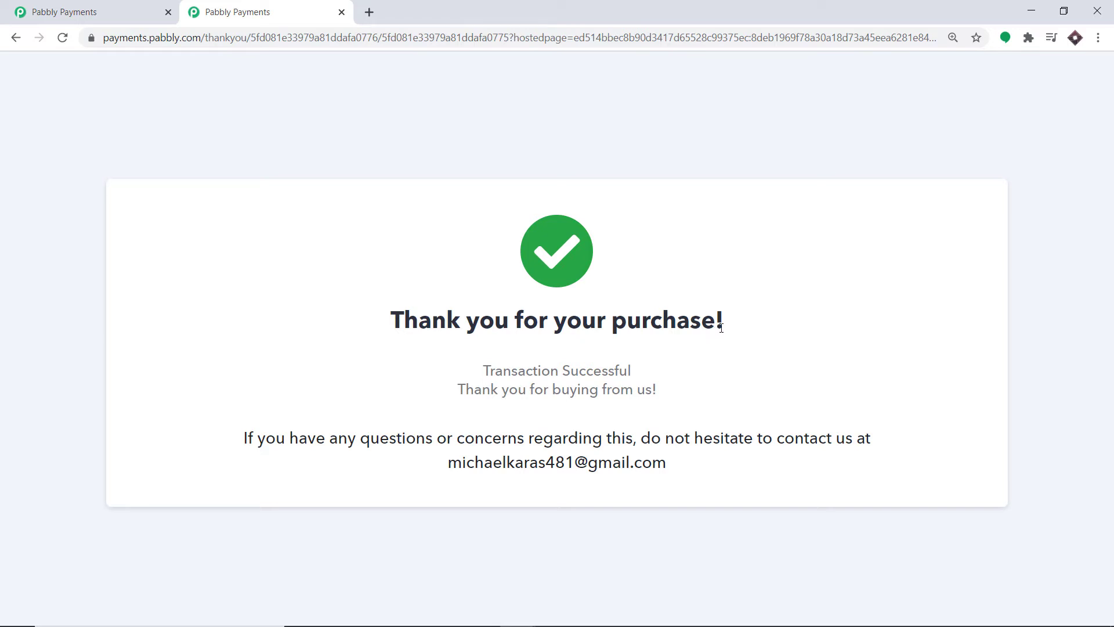
# Open the new Basic subscription to confirm $100 plus 12% VAT, totalling $112.00.
pyautogui.click(102, 8)
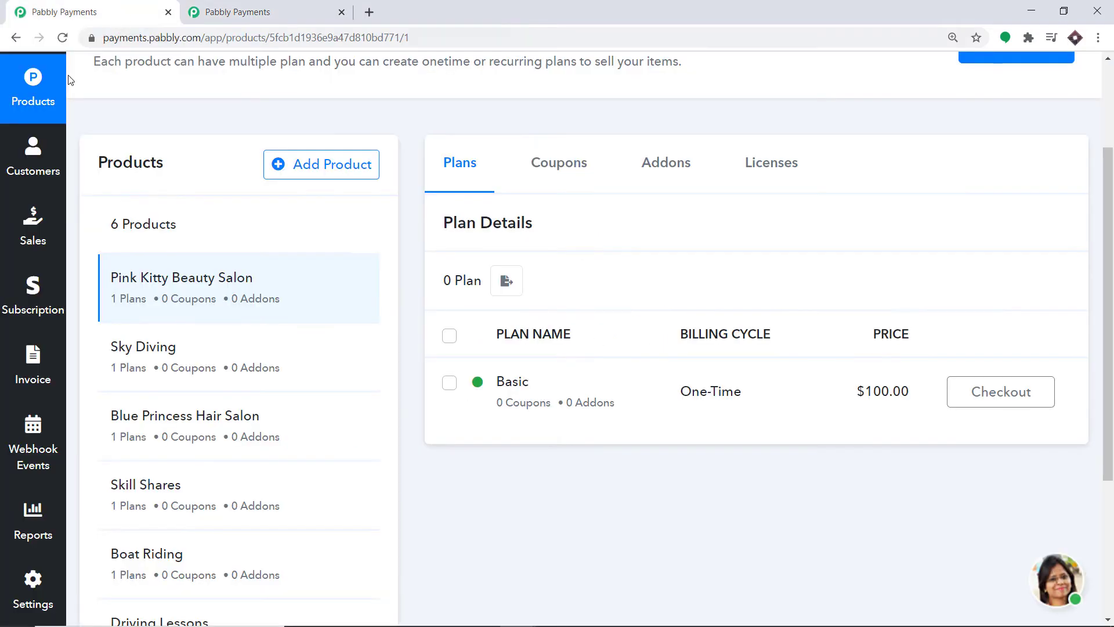
pyautogui.click(36, 287)
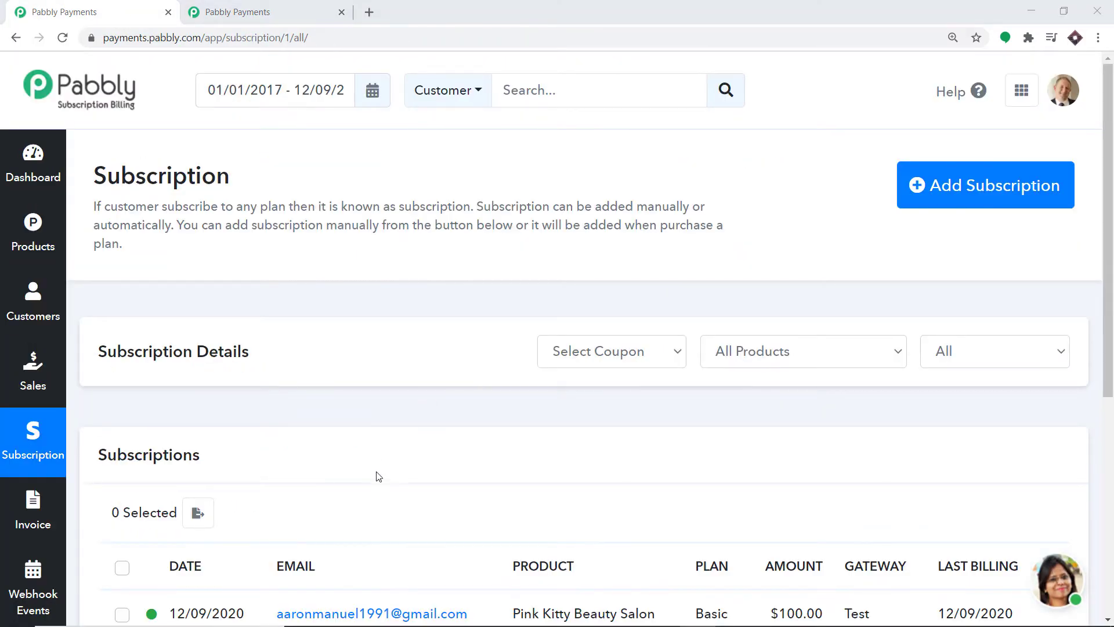
pyautogui.scroll(-3, 376, 476)
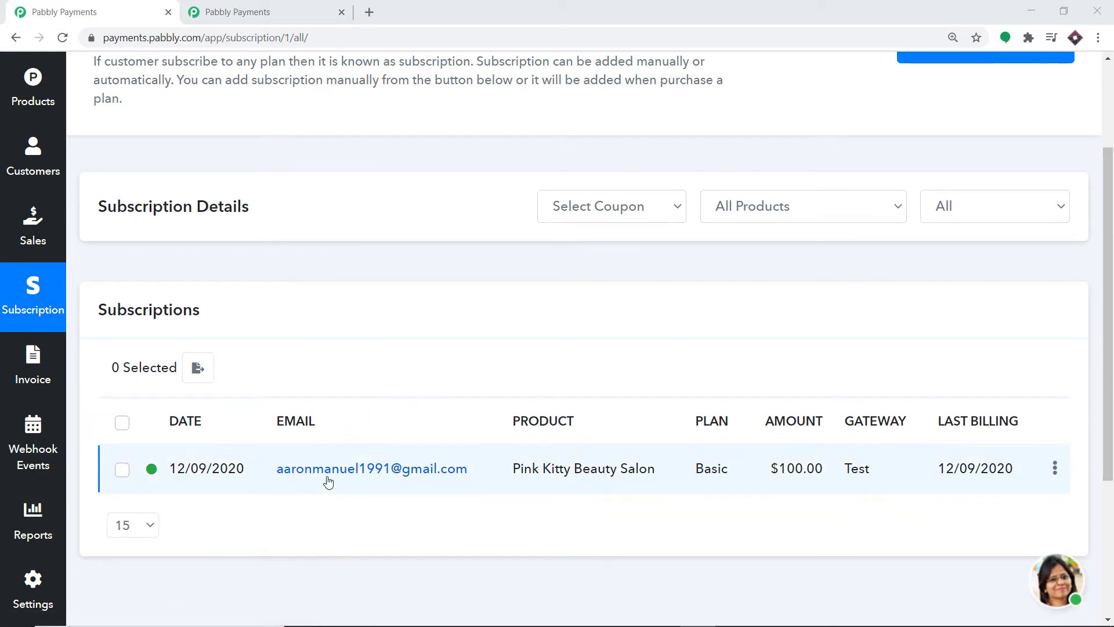
pyautogui.click(412, 477)
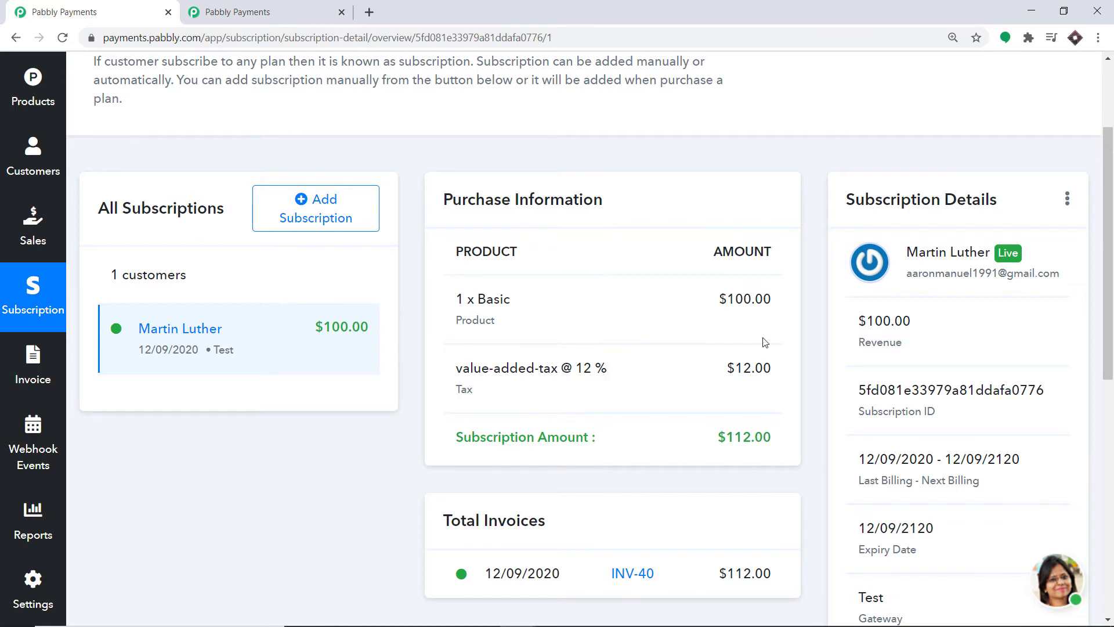
pyautogui.scroll(-3, 481, 445)
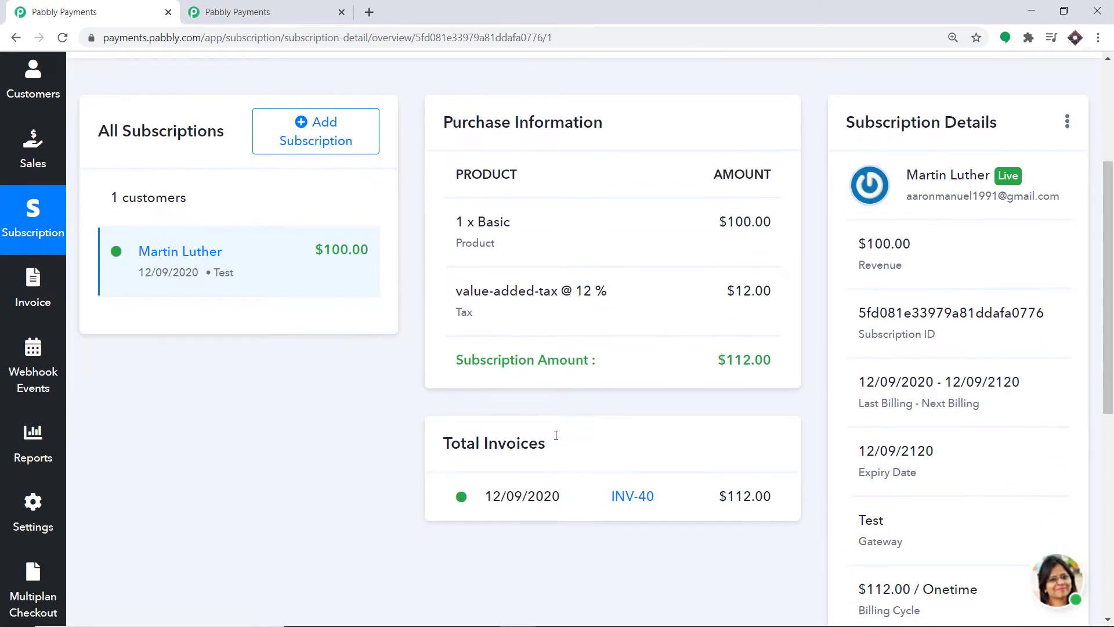
# Open invoice INV-40 and review its $100 subtotal, 12% VAT, $112 total and $0.00 balance.
pyautogui.click(11, 237)
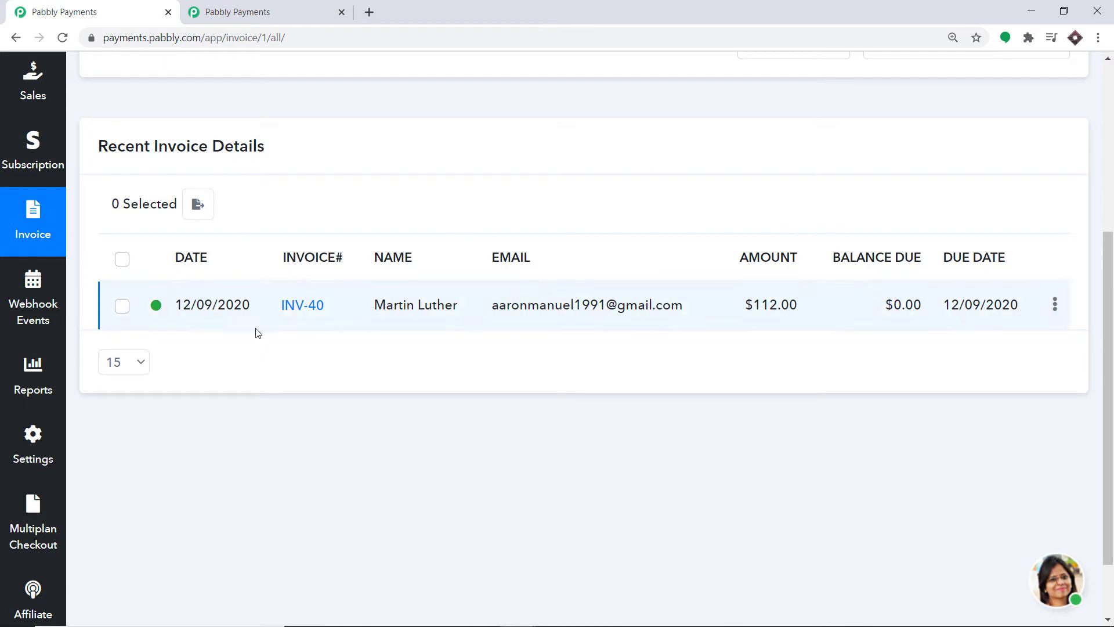
pyautogui.click(304, 308)
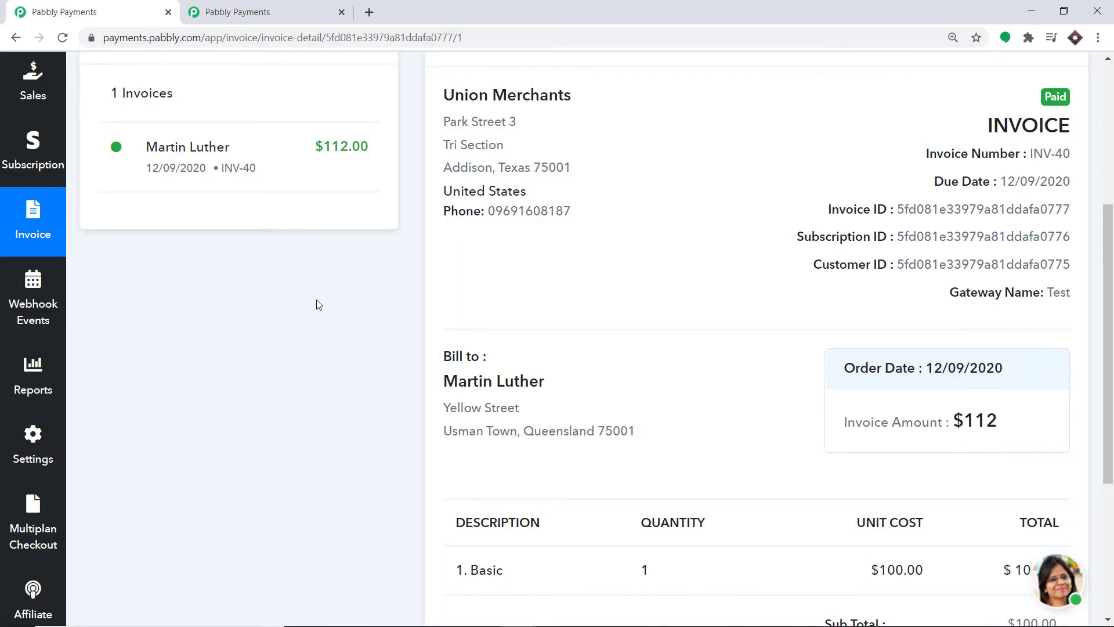
pyautogui.scroll(-3, 934, 183)
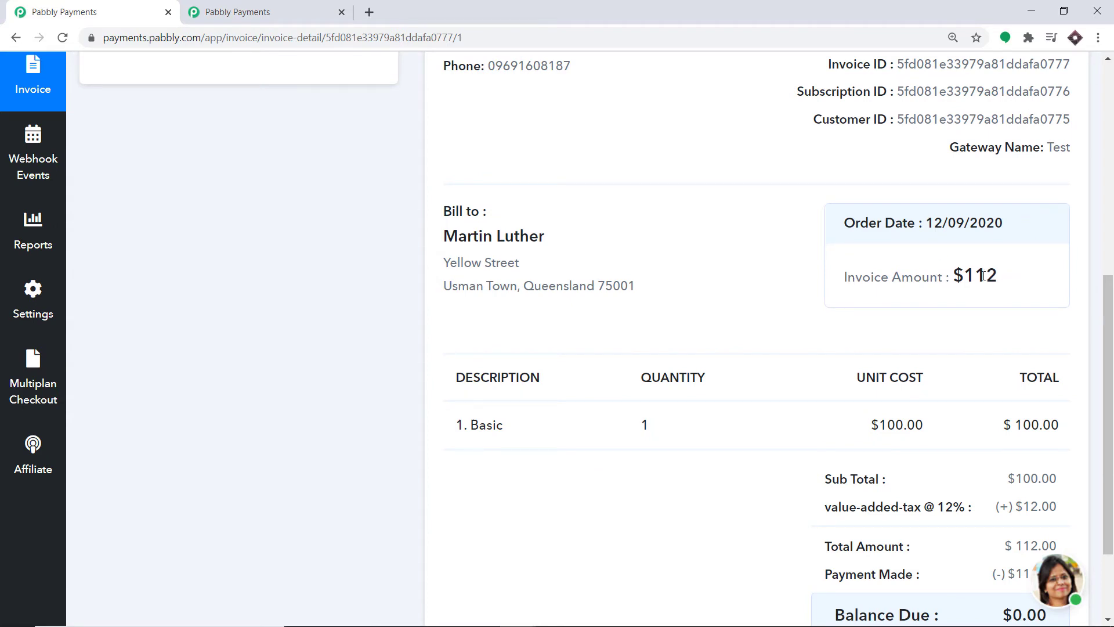
pyautogui.scroll(-2, 998, 279)
pyautogui.scroll(-1, 950, 278)
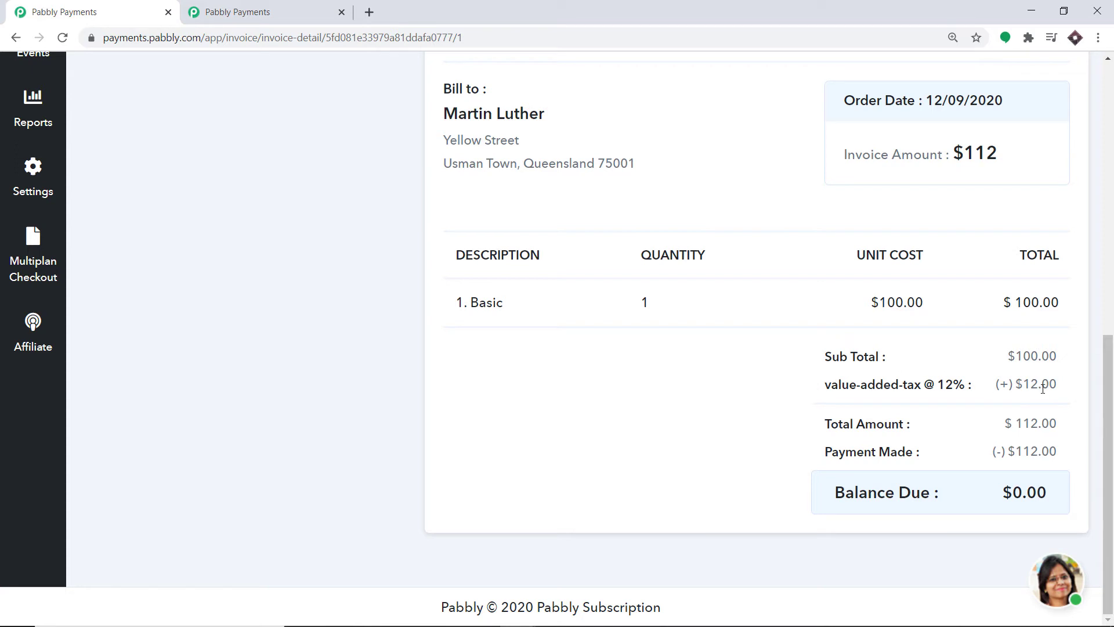
pyautogui.scroll(1, 197, 255)
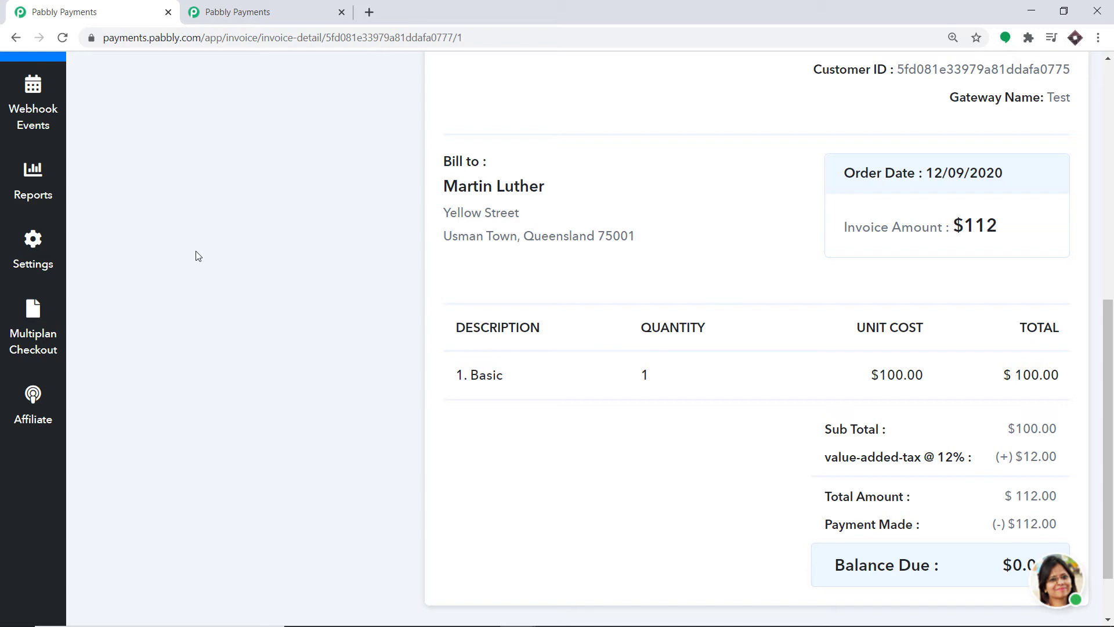
# Read Gmail's $112.00 payment receipt for INV-40 showing 12% VAT, then return to the Pabbly tab.
pyautogui.click(369, 12)
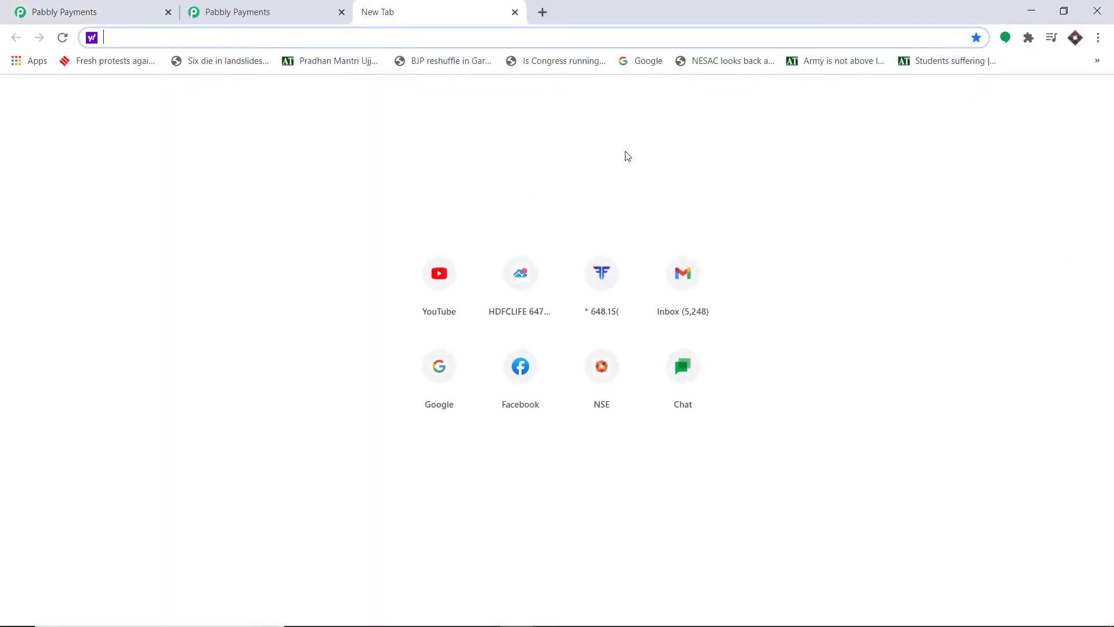
pyautogui.click(681, 280)
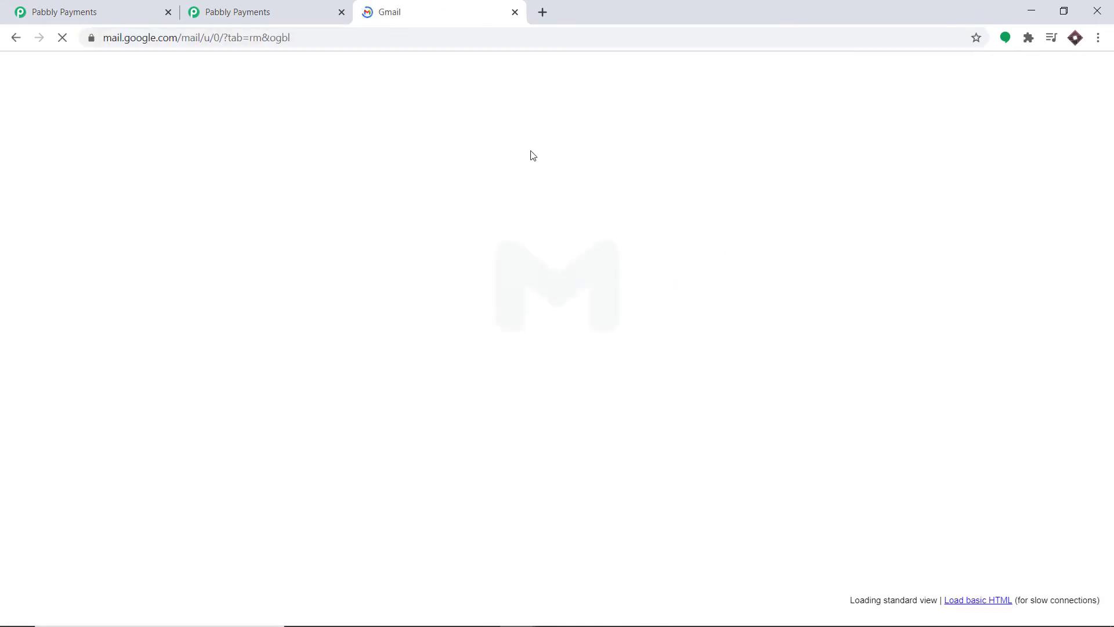
pyautogui.click(567, 262)
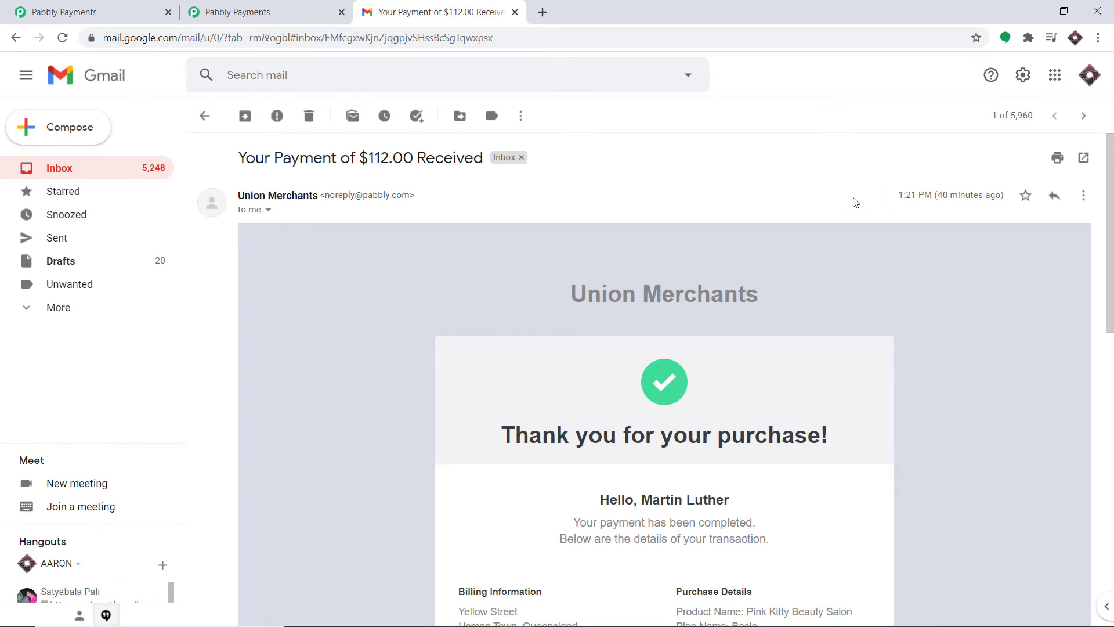
pyautogui.scroll(-4, 853, 206)
pyautogui.scroll(-1, 846, 224)
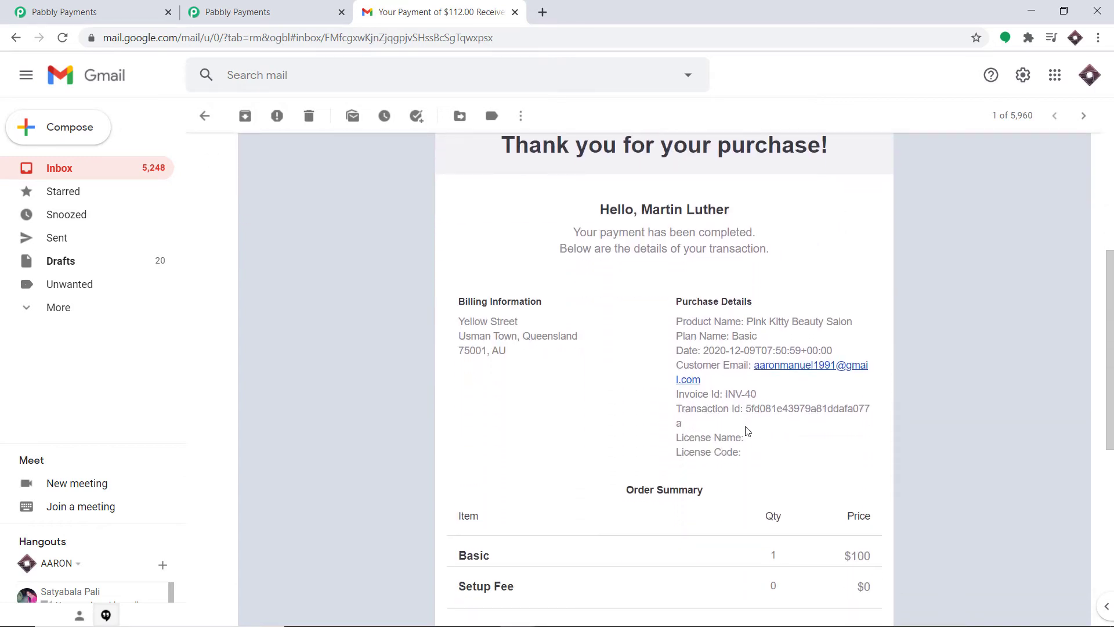
pyautogui.scroll(-4, 677, 429)
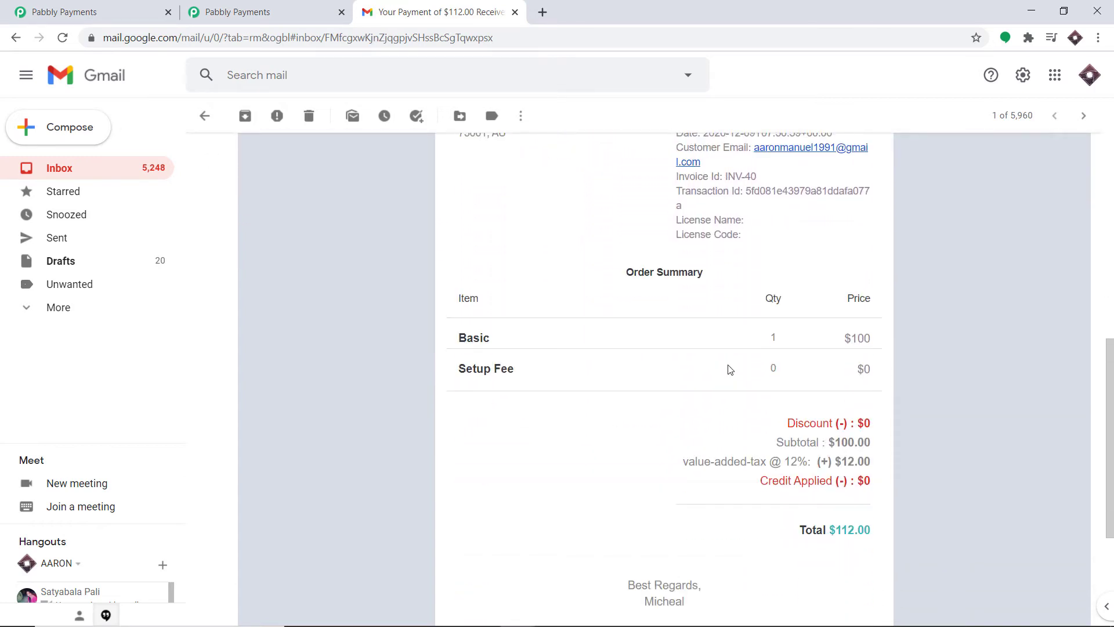
pyautogui.scroll(-1, 730, 370)
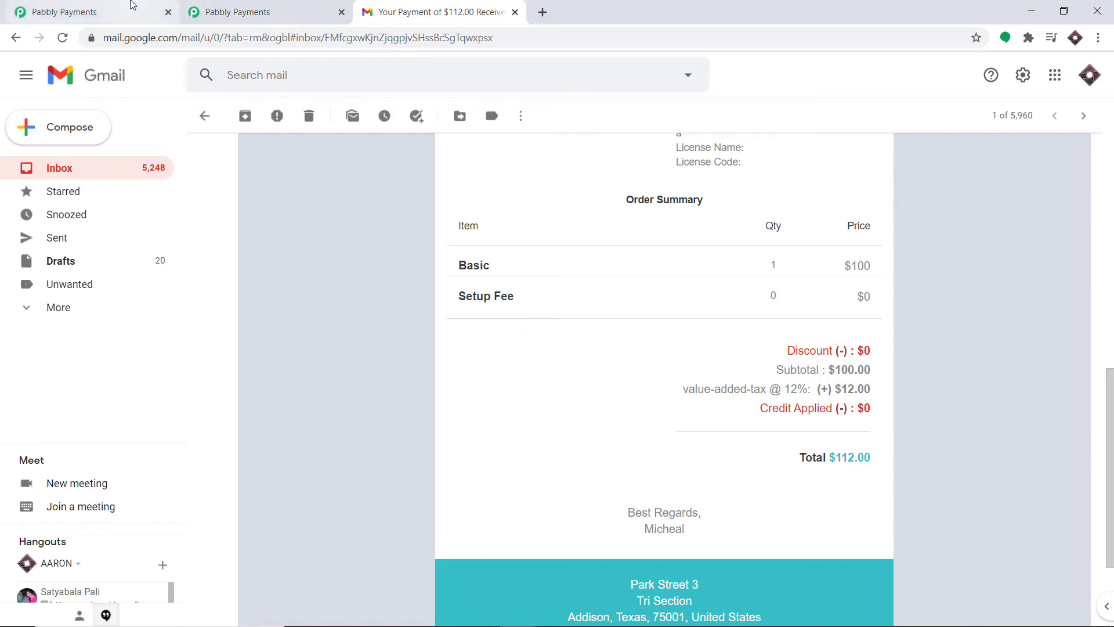
pyautogui.click(131, 6)
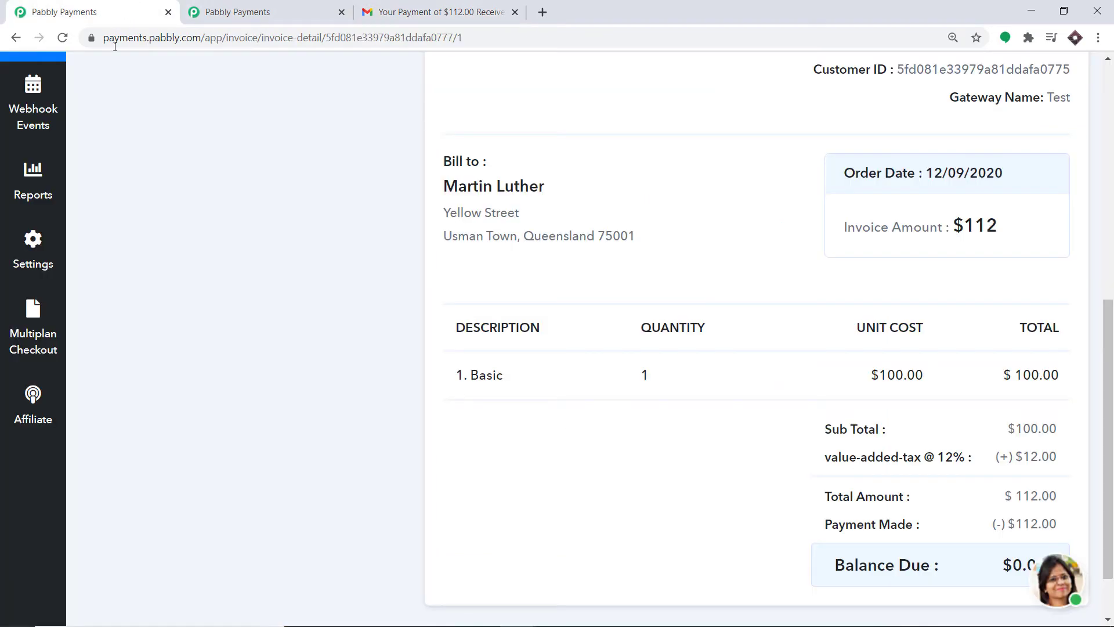
# Start a new, blank tax rule from Settings > Tax.
pyautogui.click(35, 274)
pyautogui.click(162, 214)
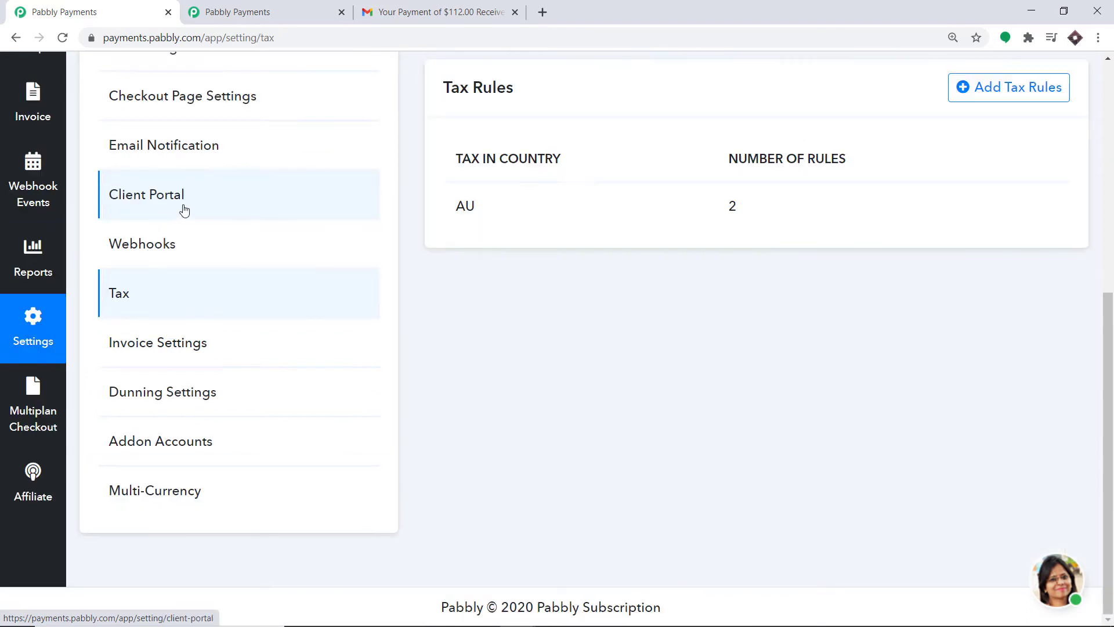
pyautogui.scroll(1, 841, 273)
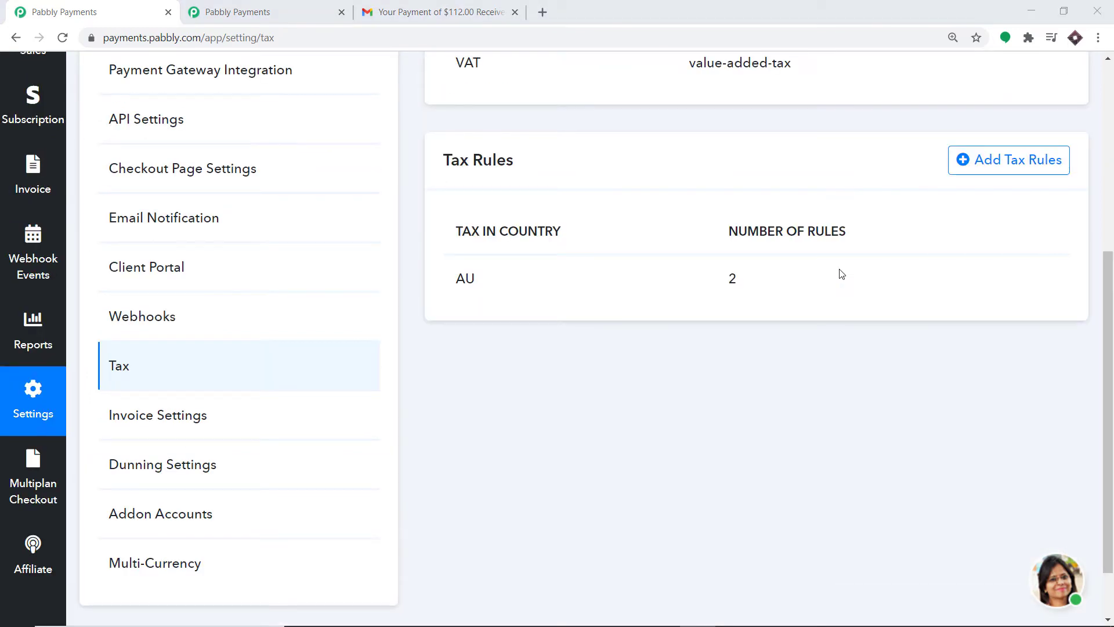
pyautogui.click(1018, 168)
pyautogui.scroll(2, 738, 218)
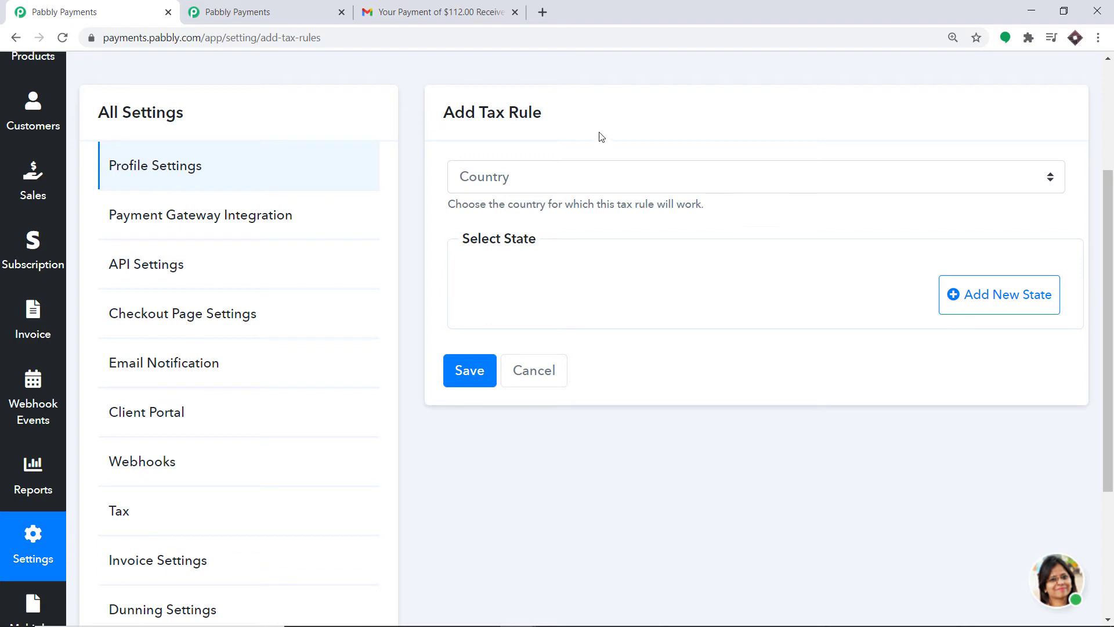
# Set the new tax rule's country to China.
pyautogui.click(616, 184)
pyautogui.scroll(-10, 604, 254)
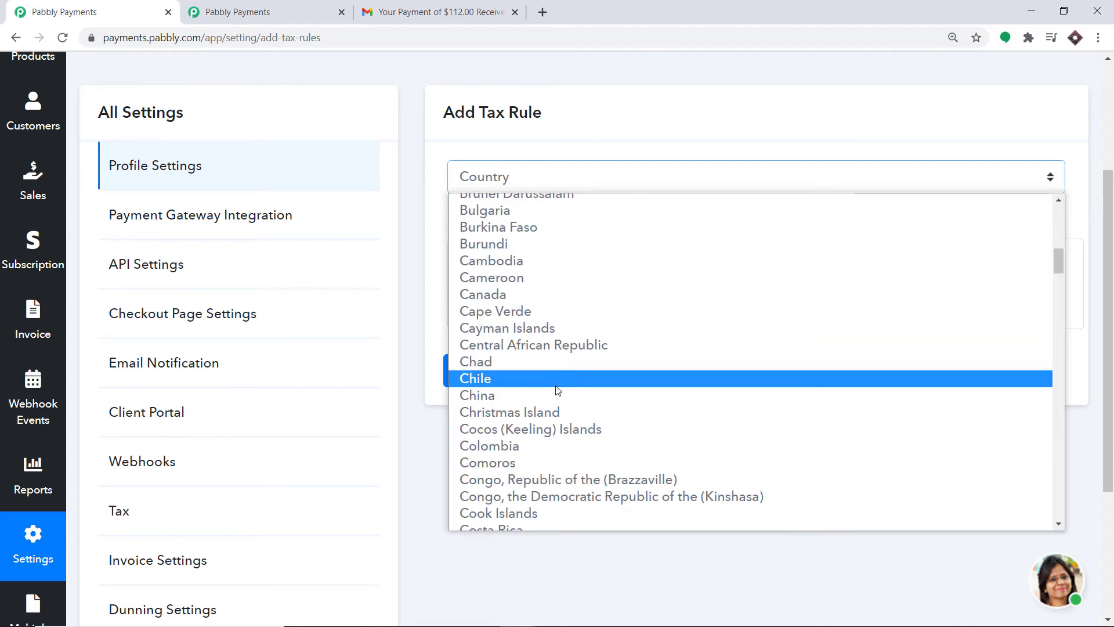
pyautogui.click(549, 395)
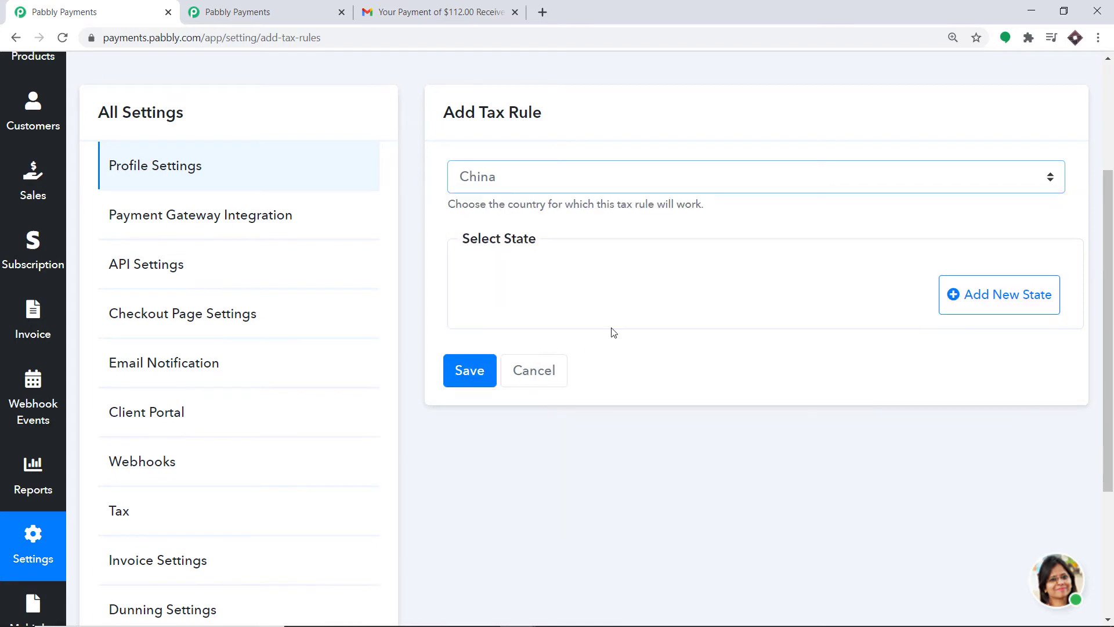
# Add a Hebei state row with VAT 10 and Record Tax Id ticked.
pyautogui.click(995, 302)
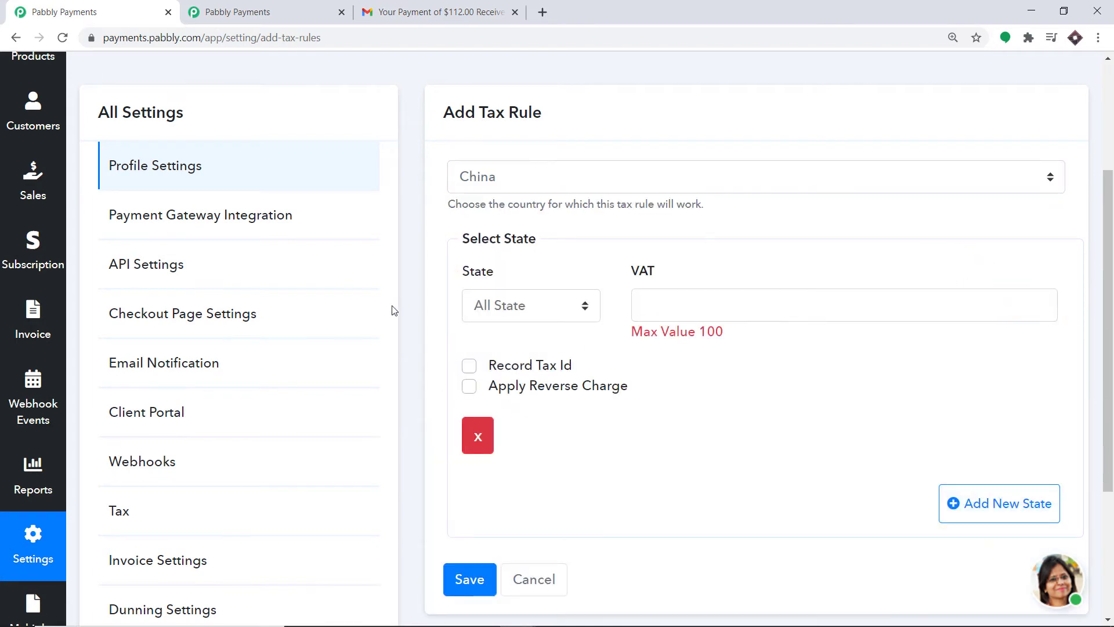
pyautogui.click(508, 306)
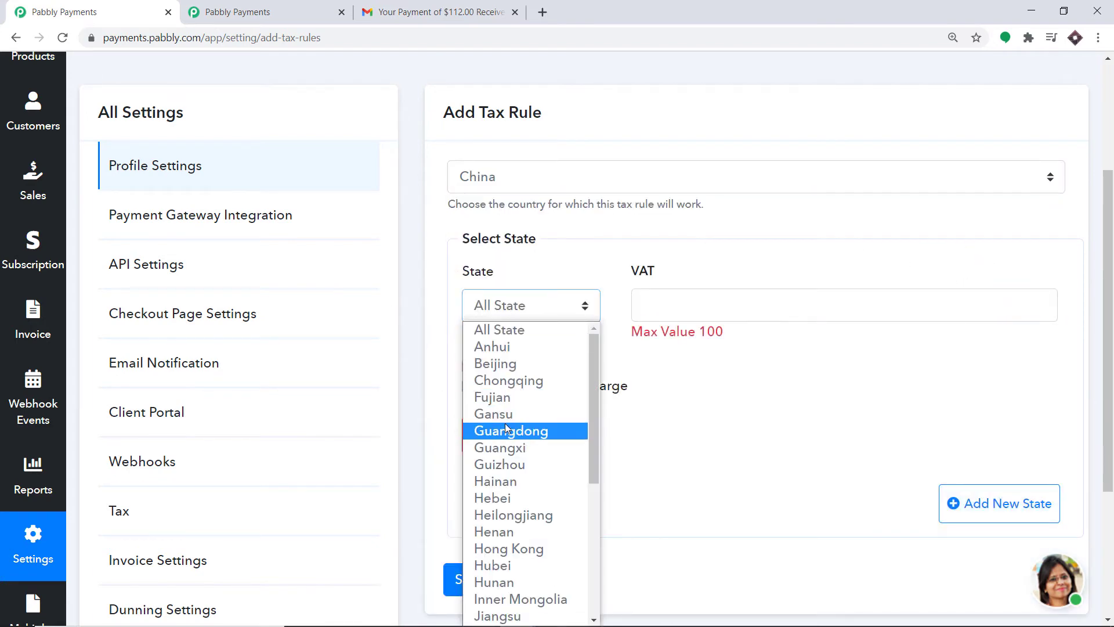
pyautogui.click(503, 497)
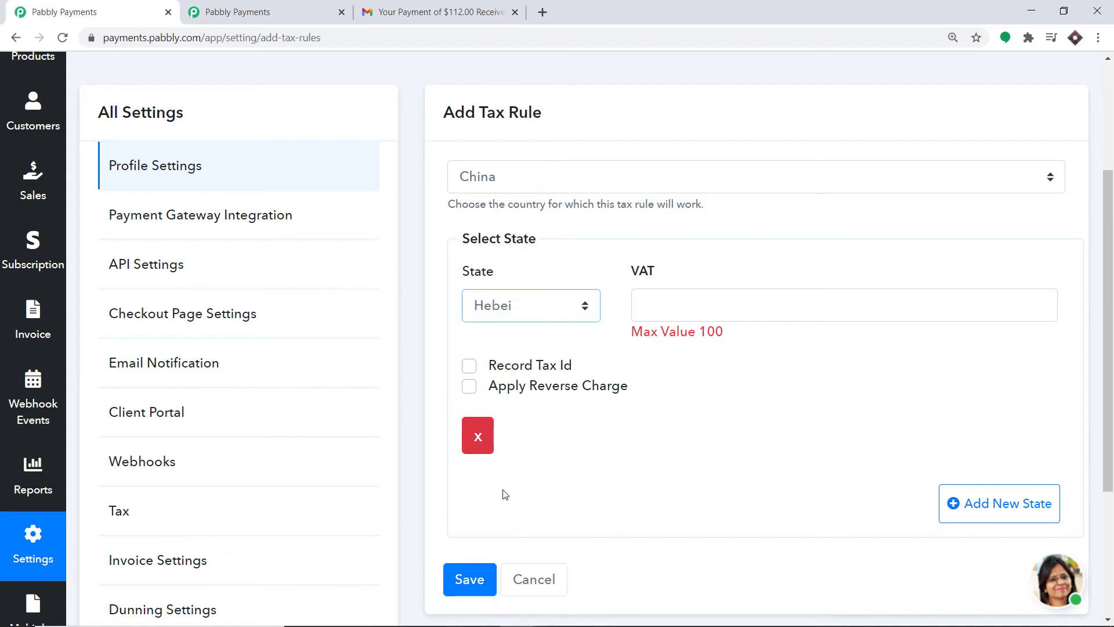
pyautogui.click(701, 296)
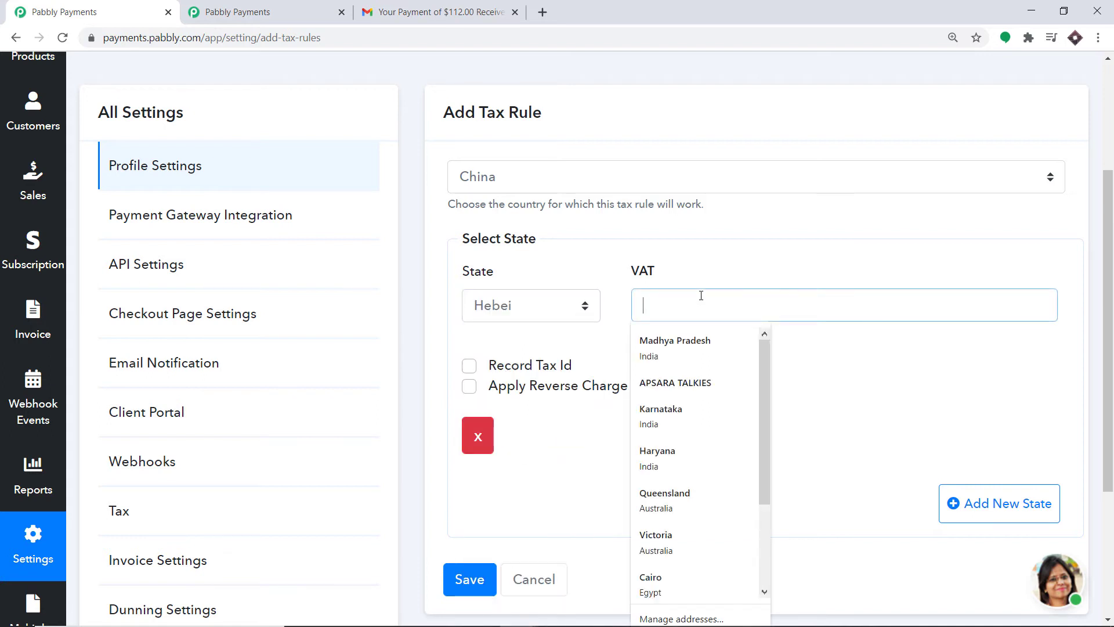
pyautogui.write('12')
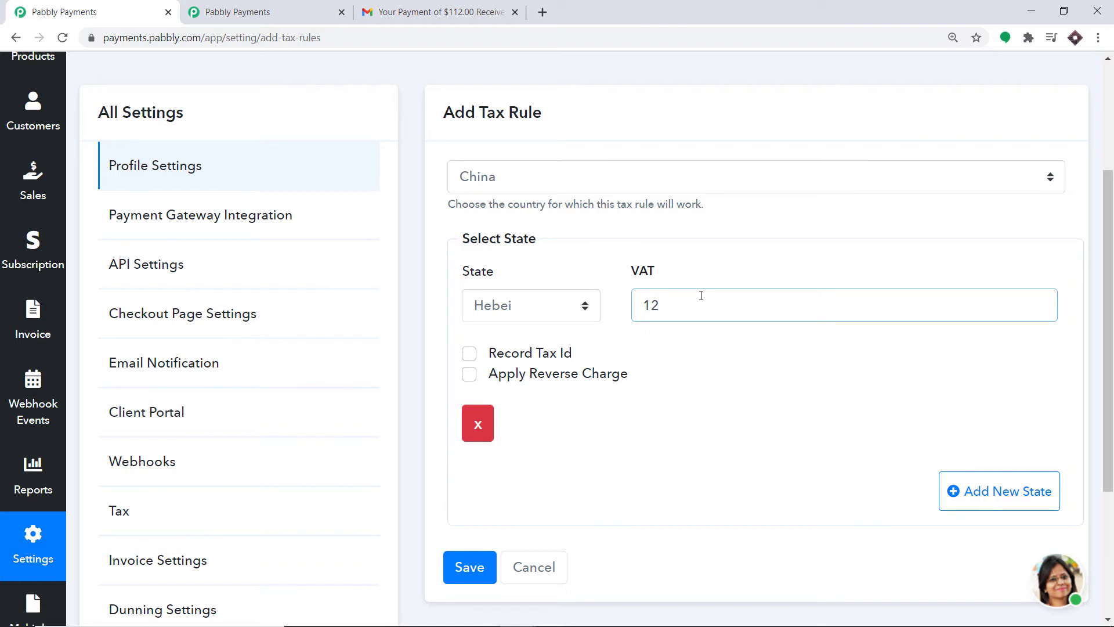
pyautogui.press('BackSpace')
pyautogui.write('0')
pyautogui.click(473, 357)
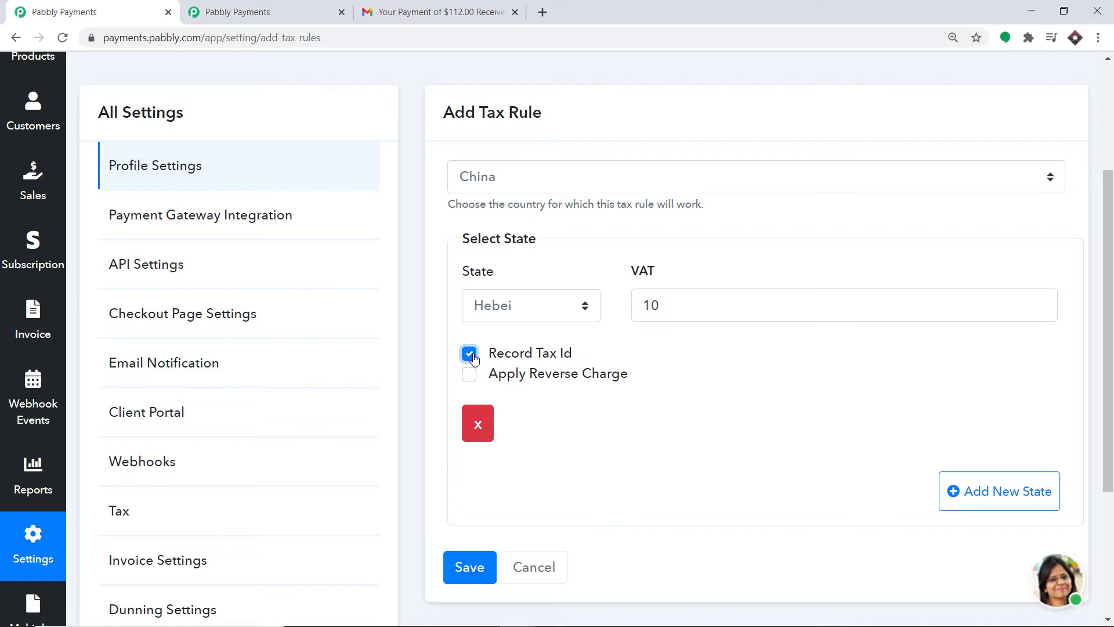
pyautogui.moveTo(547, 357)
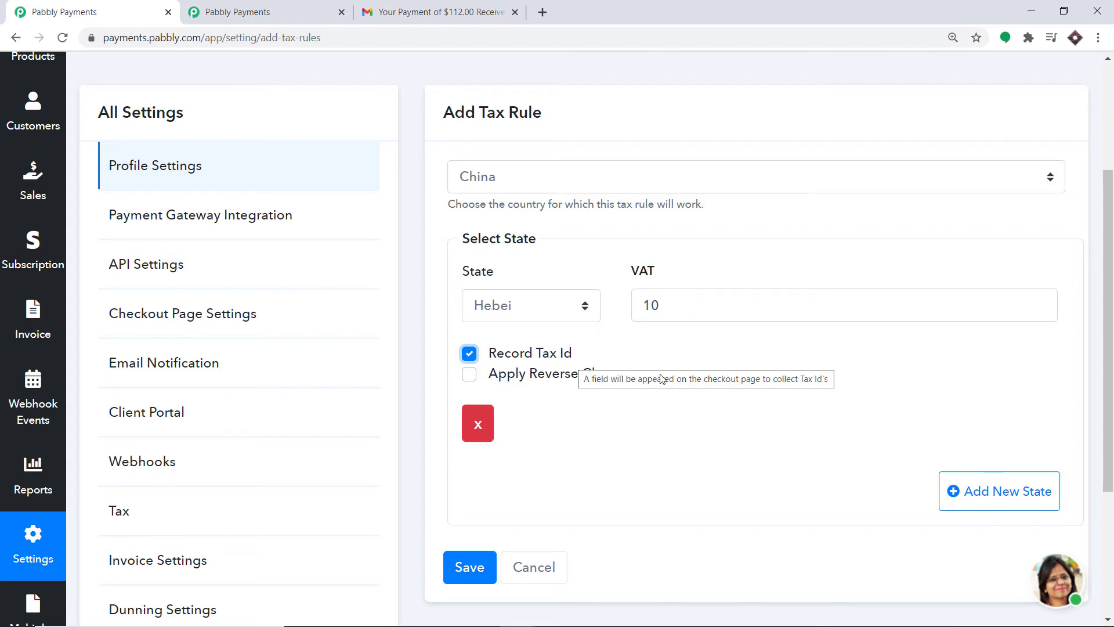
# Add a second state row for Hong Kong with VAT 15.
pyautogui.click(984, 494)
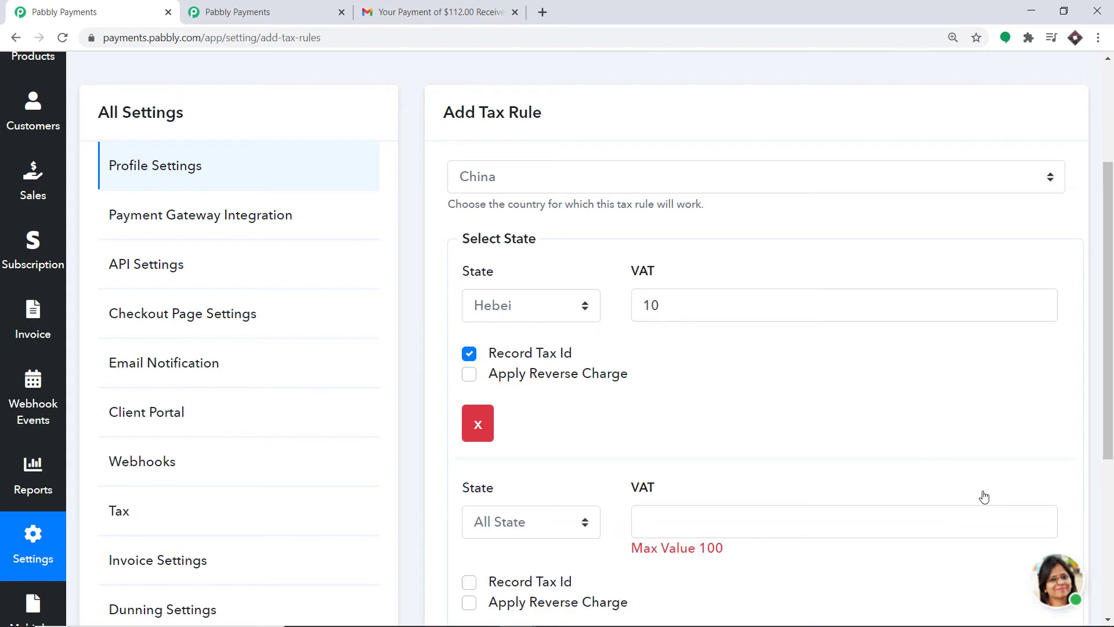
pyautogui.click(531, 520)
pyautogui.click(542, 396)
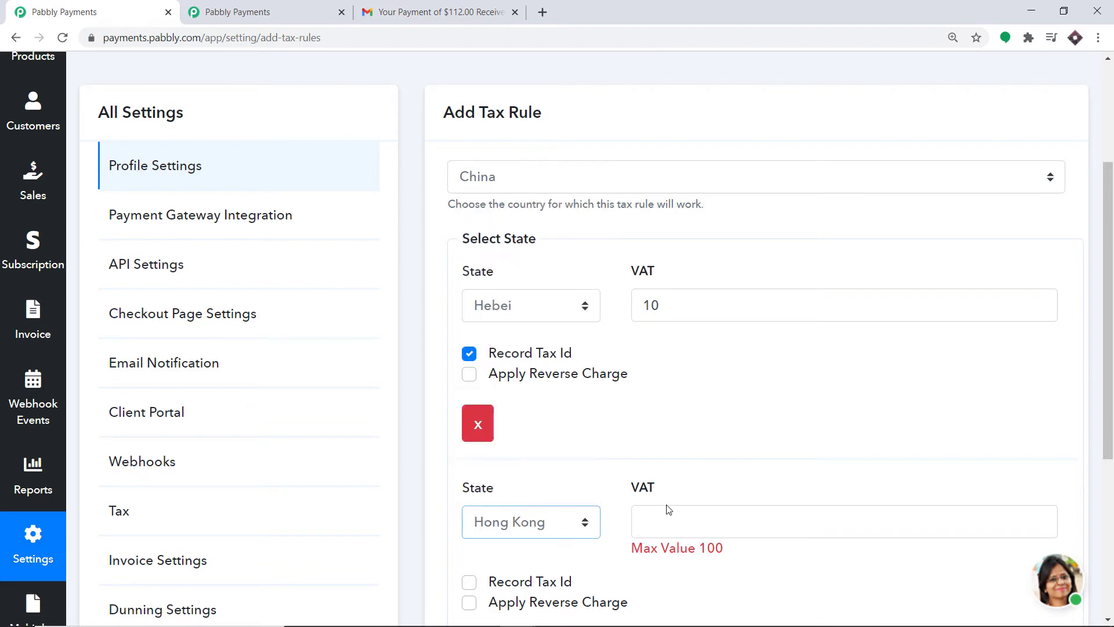
pyautogui.click(669, 511)
pyautogui.write('15')
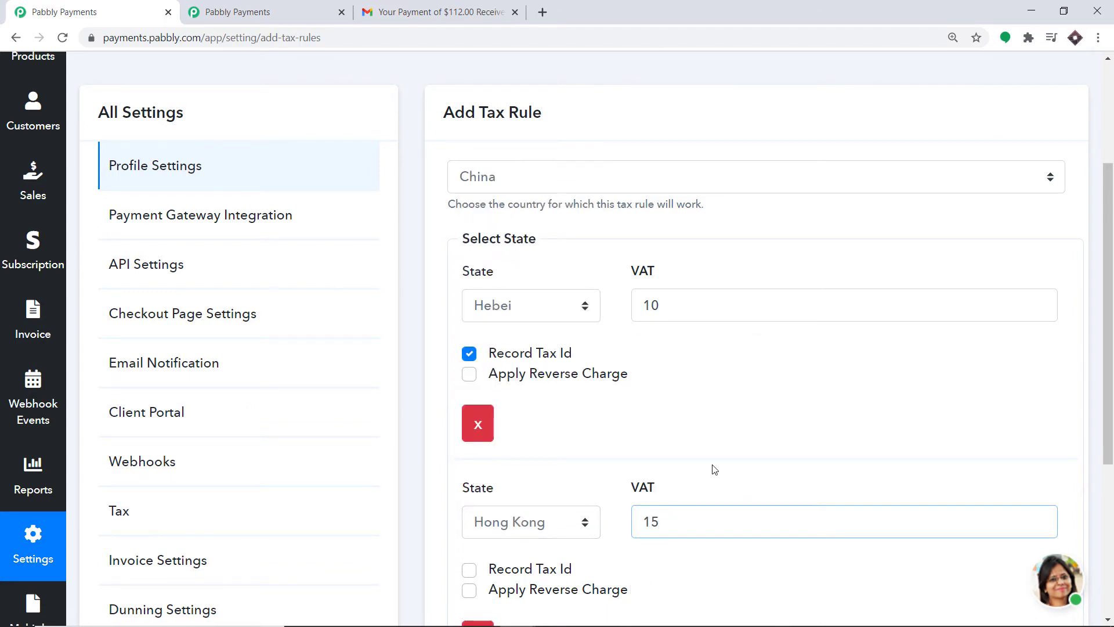
# Save the China tax rule so CN lists 2 rules.
pyautogui.scroll(-4, 803, 390)
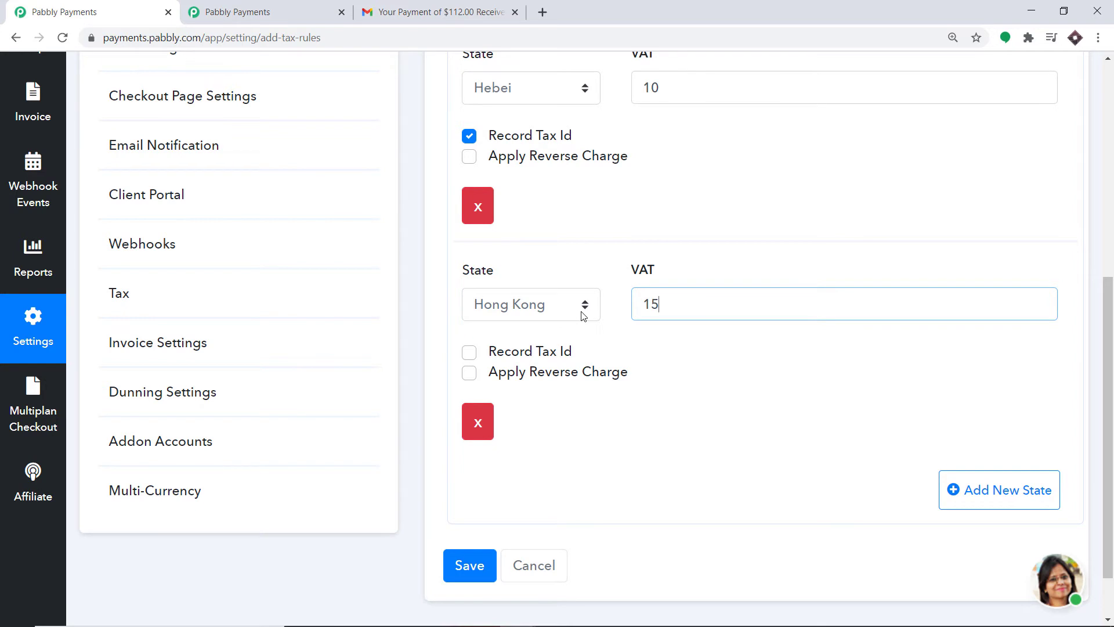
pyautogui.scroll(1, 589, 283)
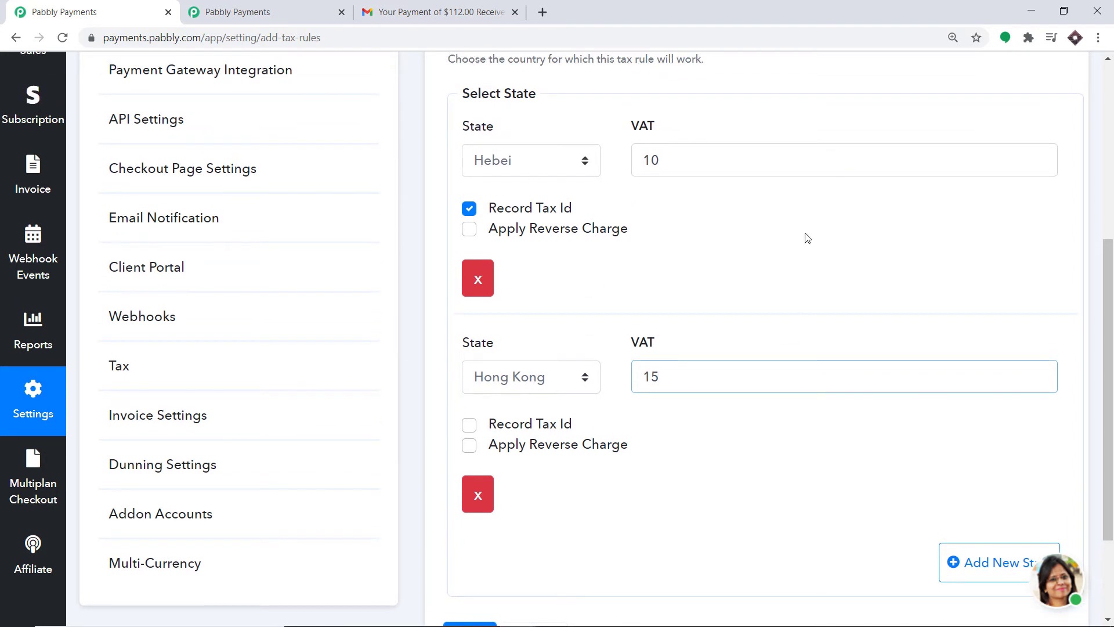
pyautogui.scroll(1, 679, 290)
pyautogui.scroll(-2, 635, 275)
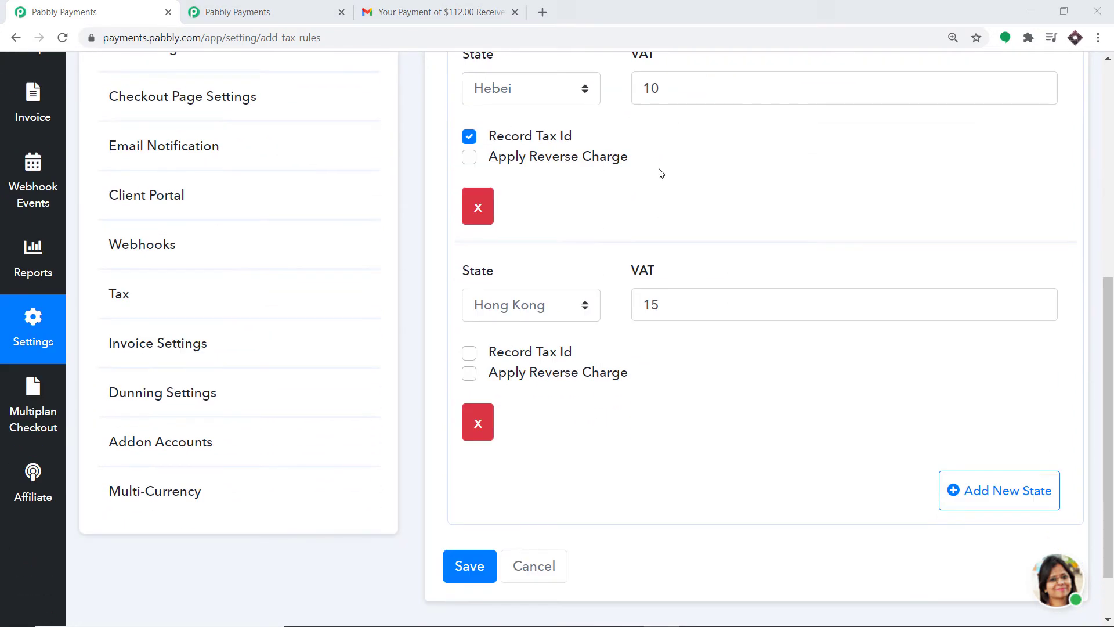
pyautogui.click(467, 573)
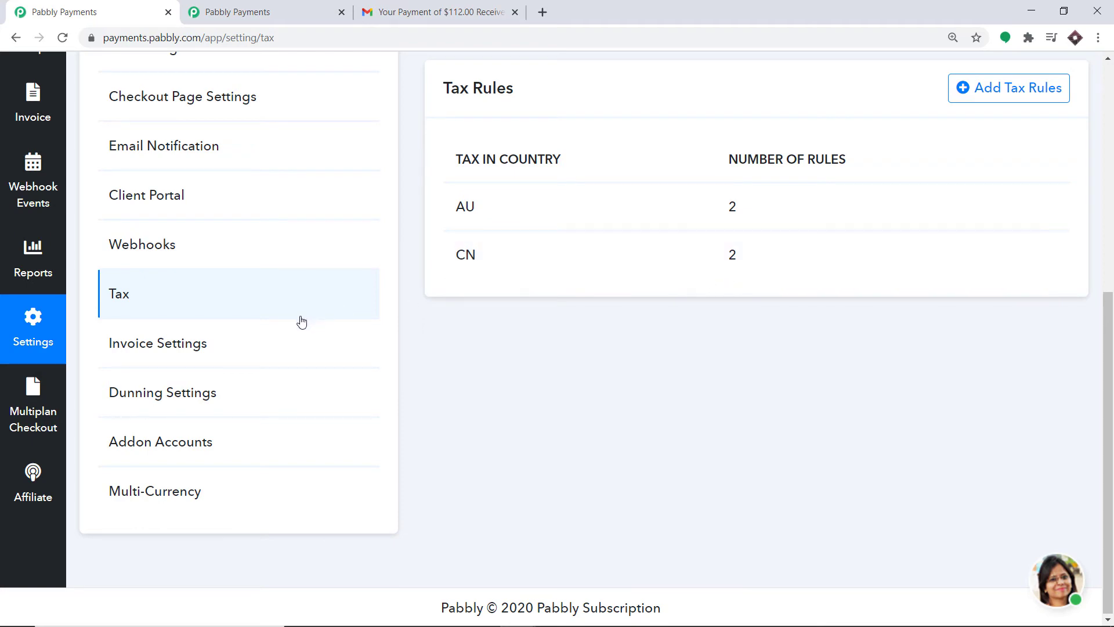
pyautogui.scroll(5, 298, 320)
# Open the Basic plan's checkout page from the Products list.
pyautogui.scroll(2, 87, 232)
pyautogui.click(50, 199)
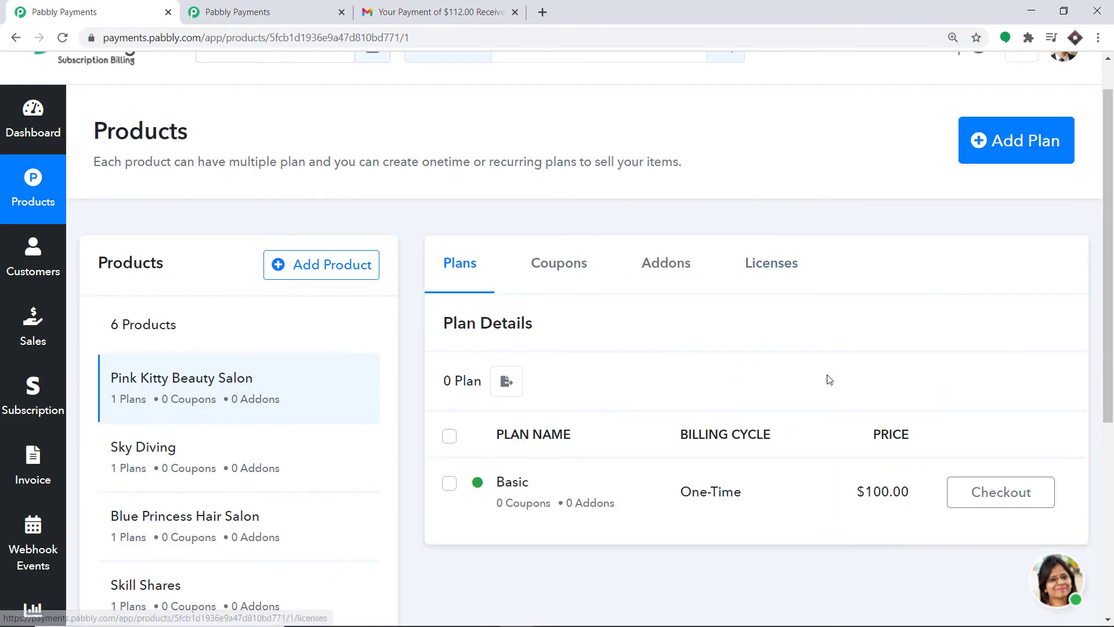
pyautogui.click(988, 502)
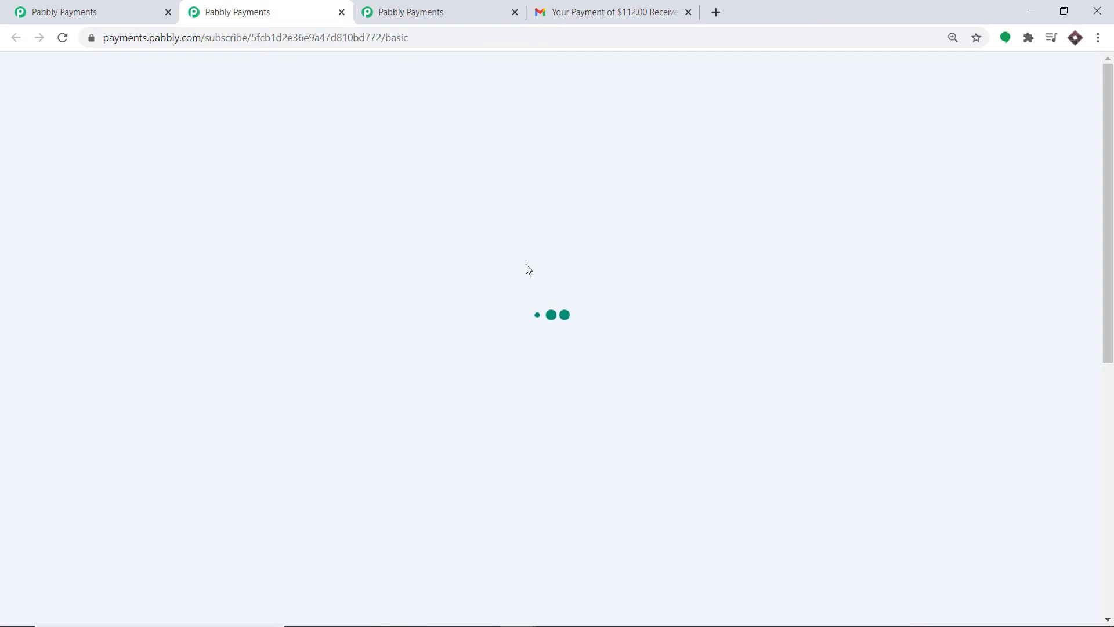
# Set the checkout billing country to China and the state to Hebei.
pyautogui.scroll(-8, 482, 269)
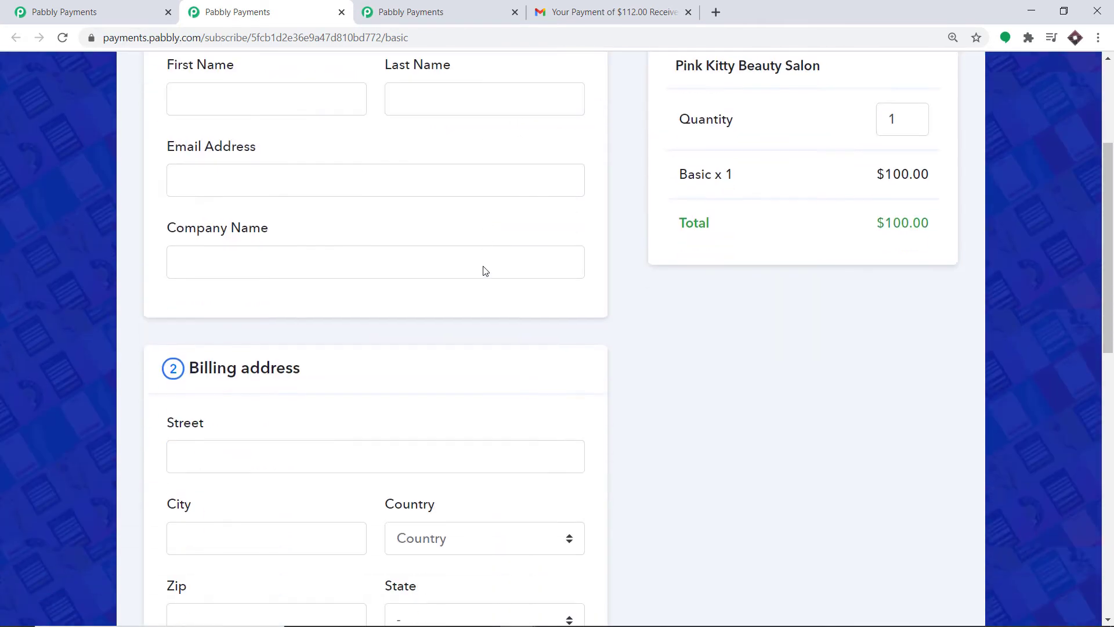
pyautogui.click(463, 322)
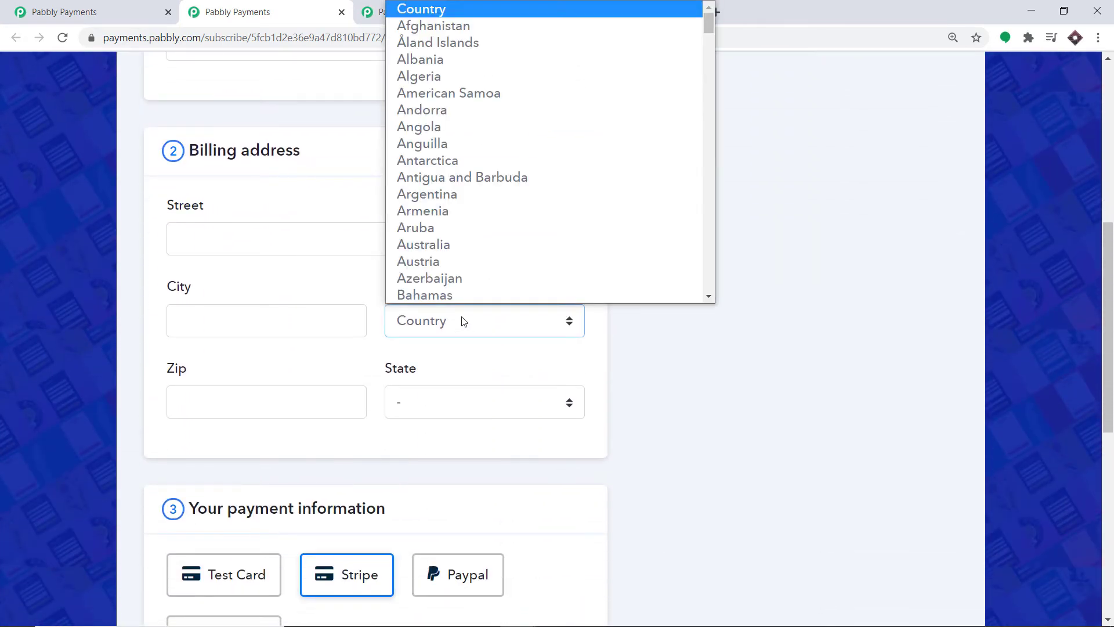
pyautogui.write('chin')
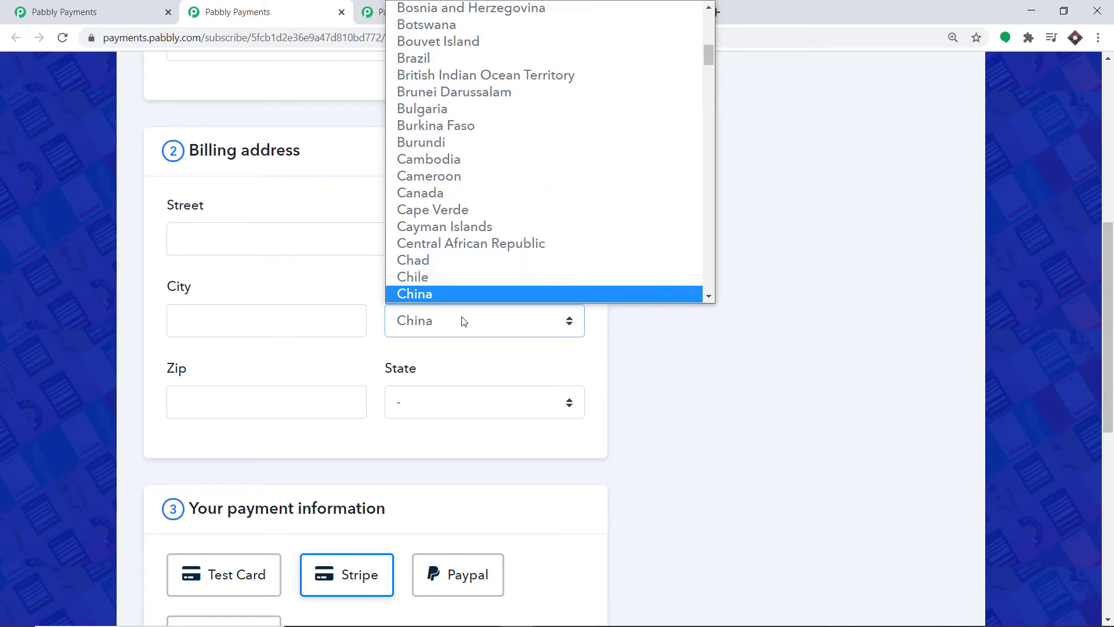
pyautogui.scroll(-1, 440, 294)
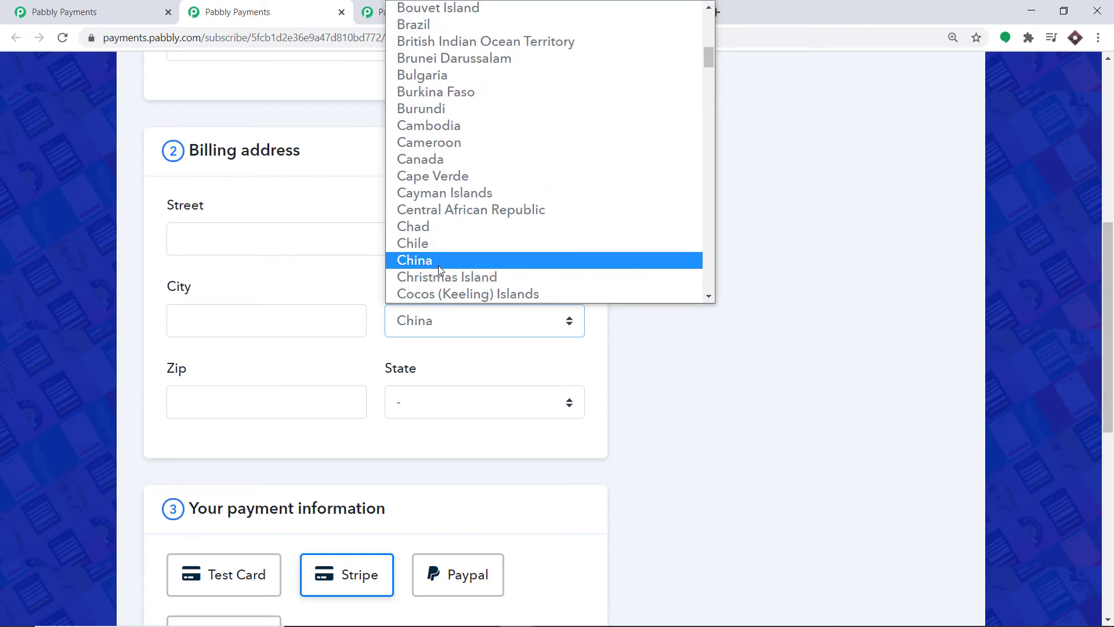
pyautogui.click(438, 266)
pyautogui.click(462, 406)
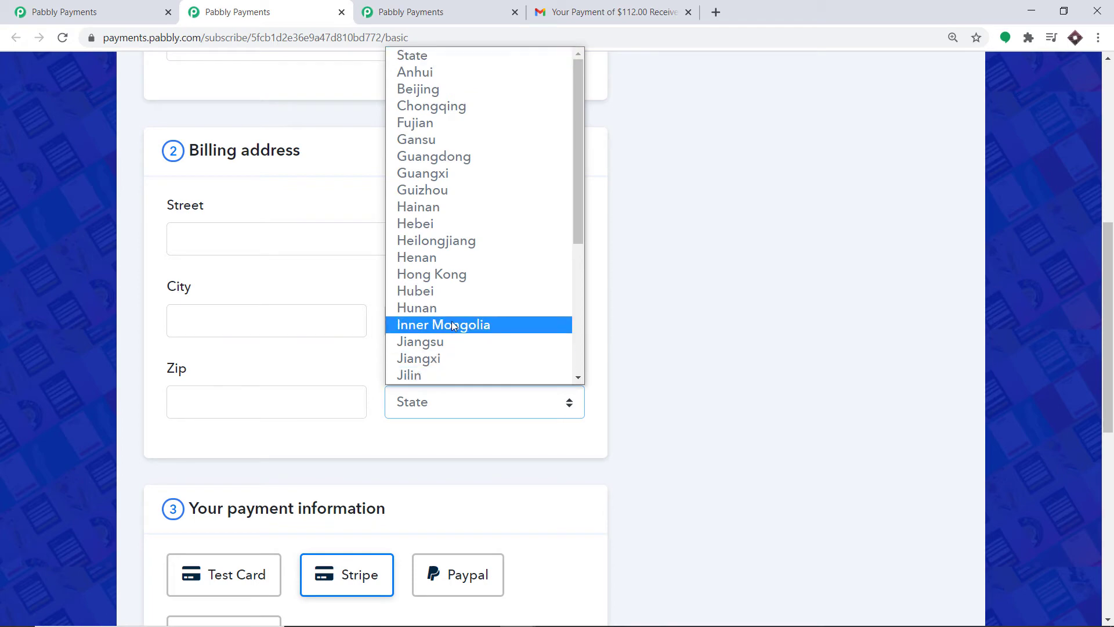
pyautogui.click(445, 224)
pyautogui.scroll(1, 478, 254)
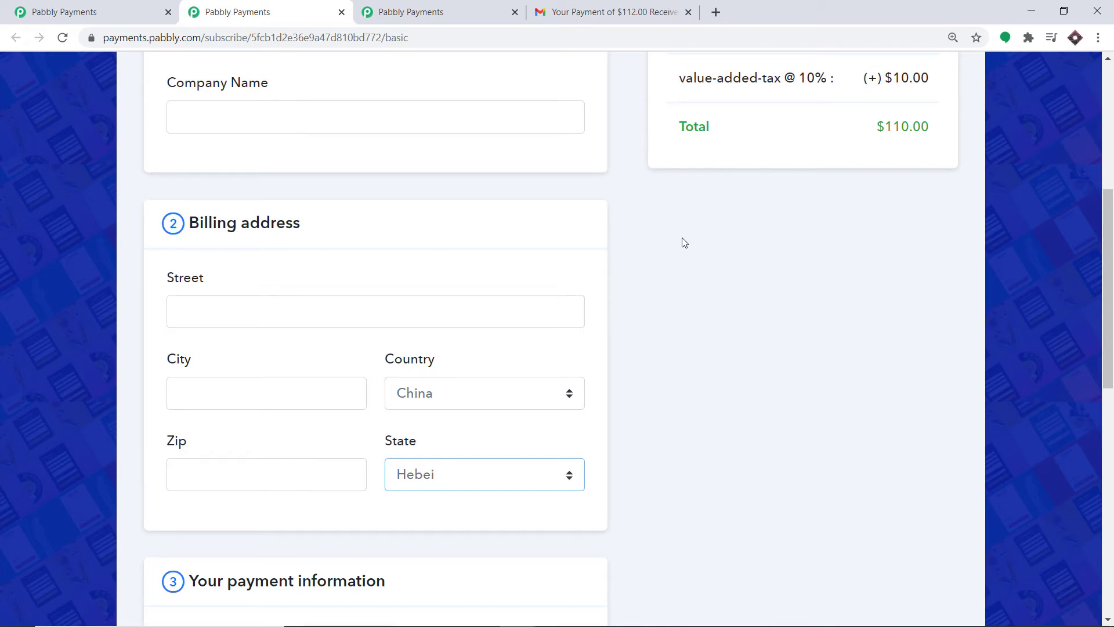
pyautogui.scroll(-6, 682, 250)
pyautogui.scroll(-4, 683, 251)
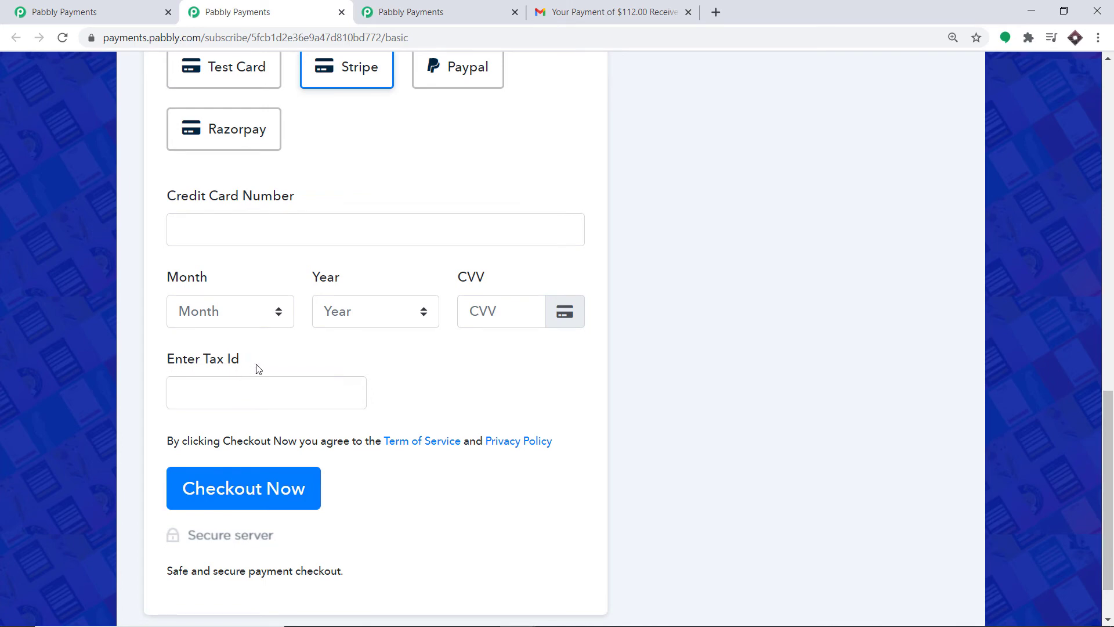
pyautogui.scroll(6, 631, 274)
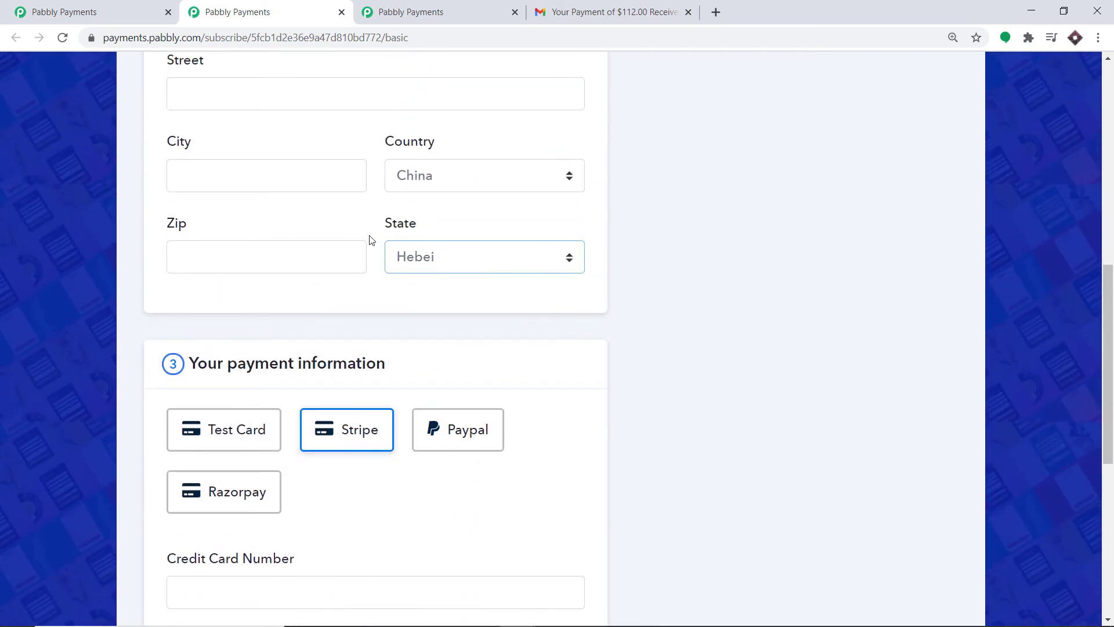
# Try Hong Kong as billing state, then switch back to Hebei for 10% VAT, $110.00 total.
pyautogui.click(456, 257)
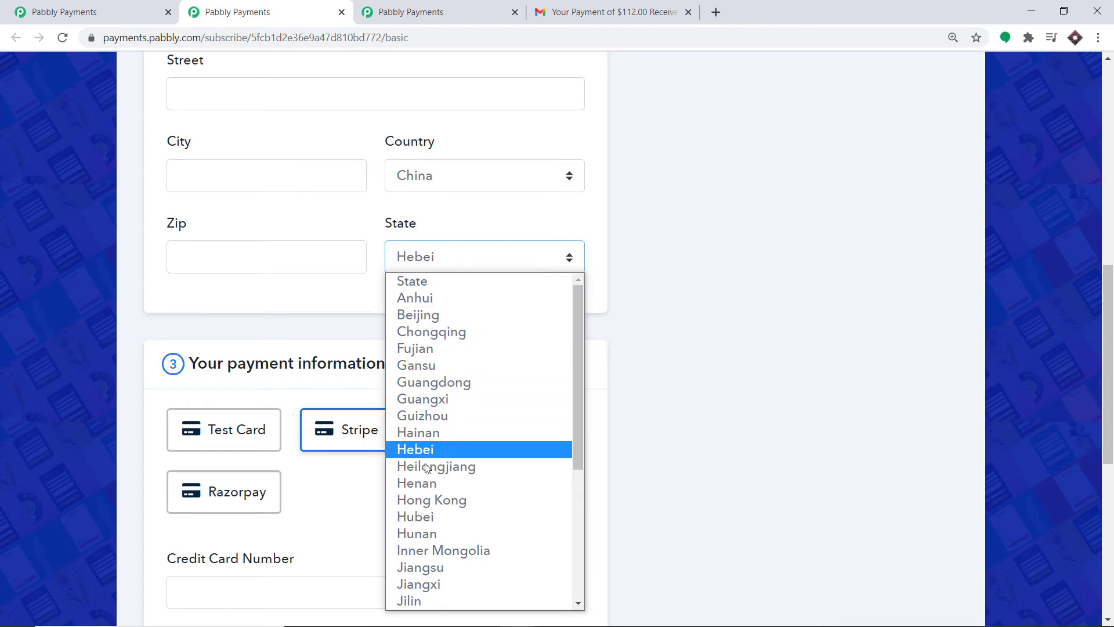
pyautogui.click(429, 500)
pyautogui.scroll(3, 593, 310)
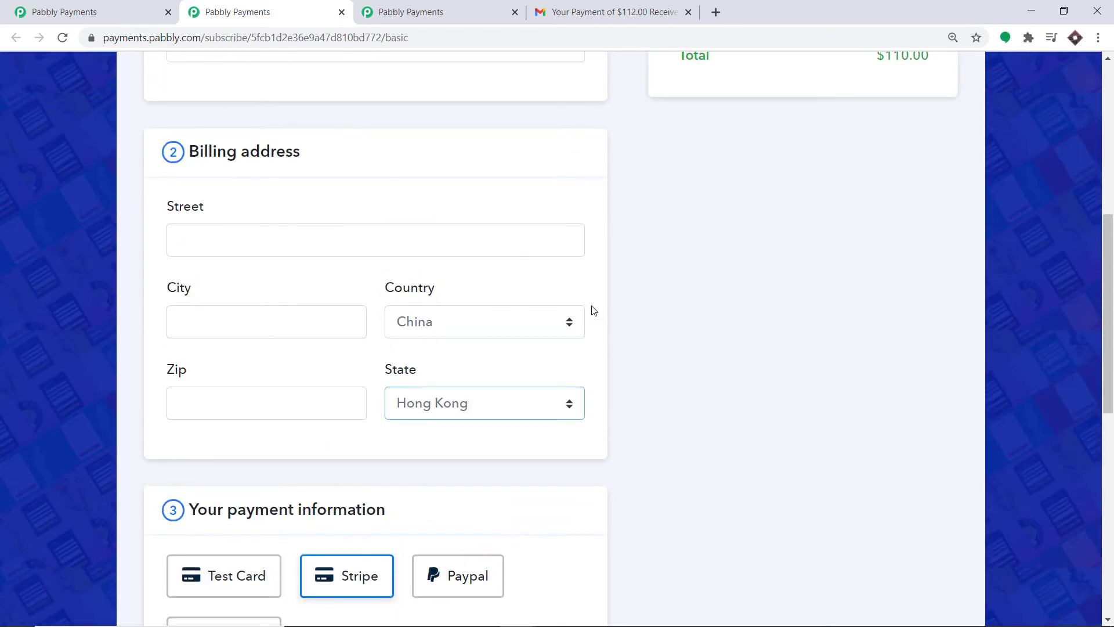
pyautogui.scroll(1, 593, 310)
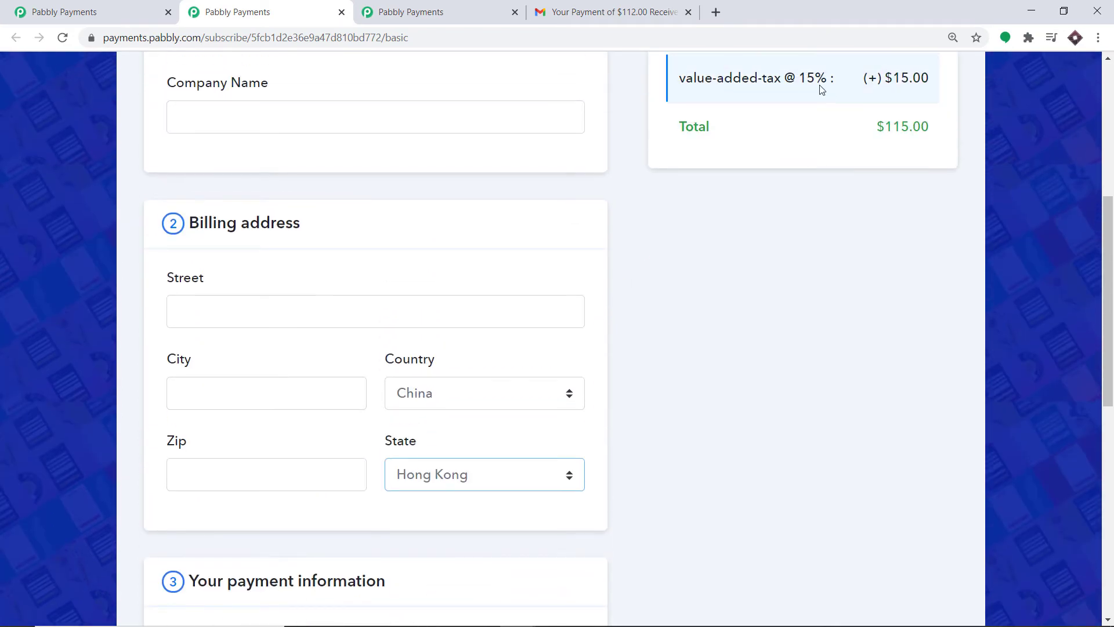
pyautogui.scroll(-10, 597, 240)
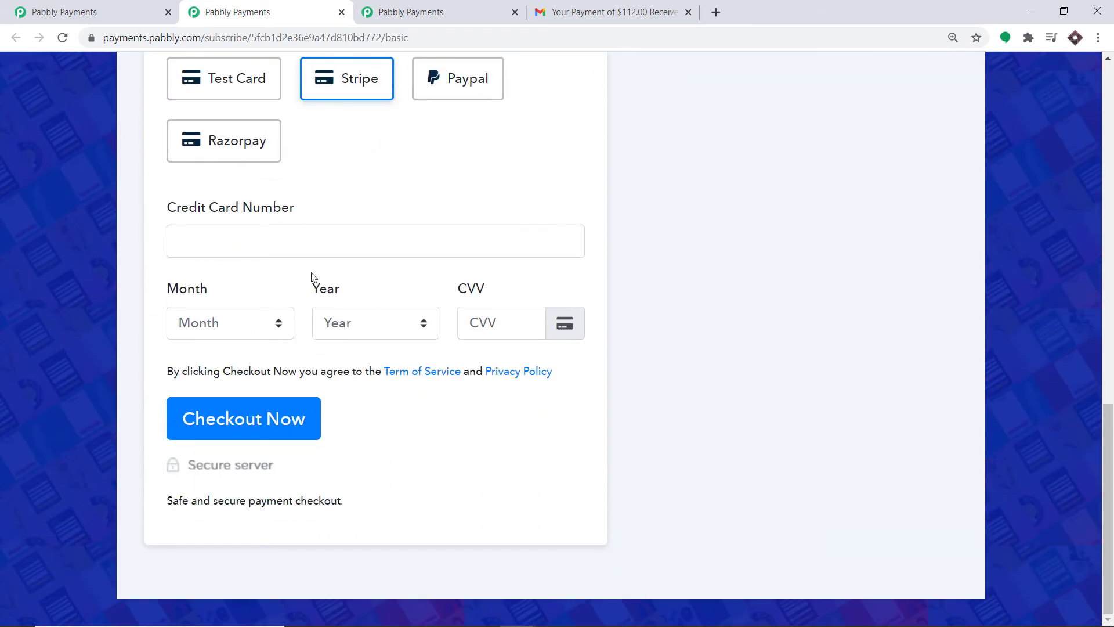
pyautogui.scroll(6, 464, 252)
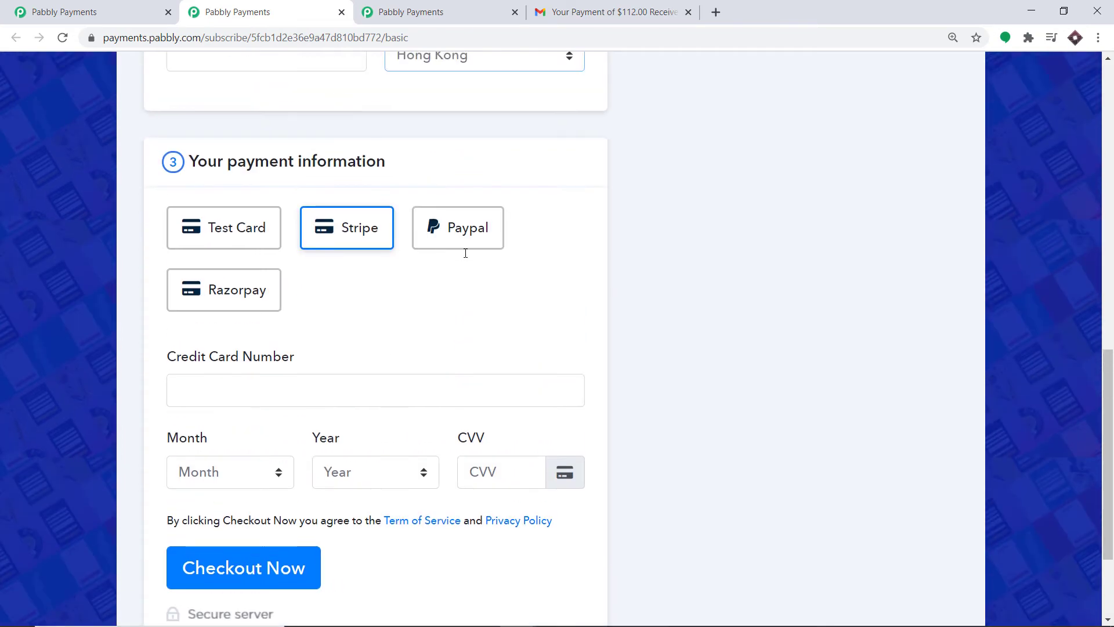
pyautogui.click(420, 278)
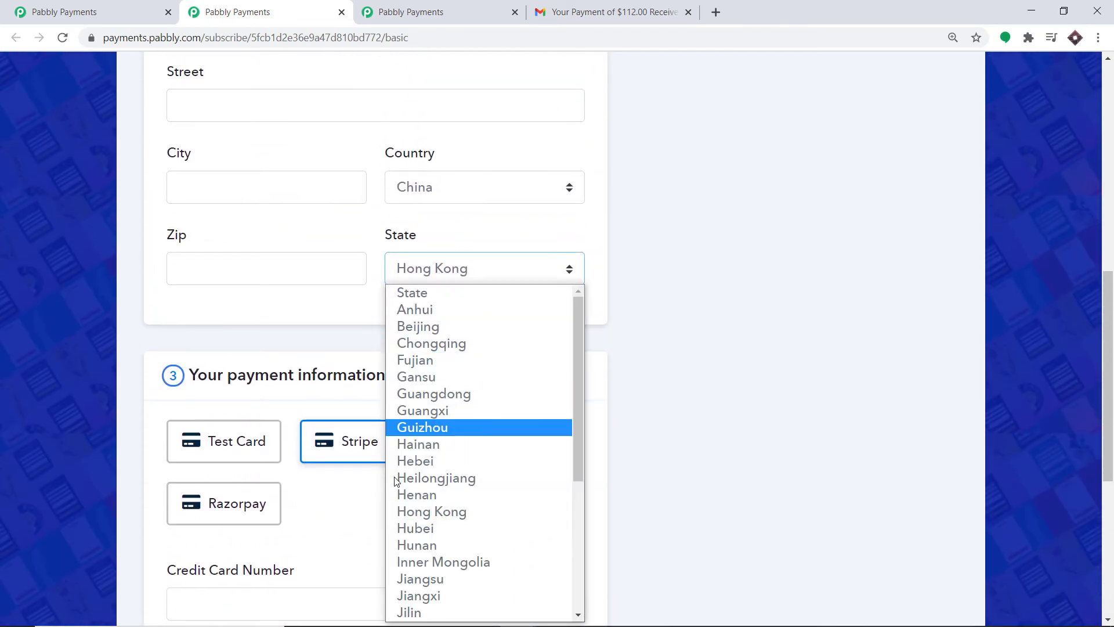
pyautogui.click(427, 460)
pyautogui.scroll(7, 666, 250)
pyautogui.scroll(2, 665, 251)
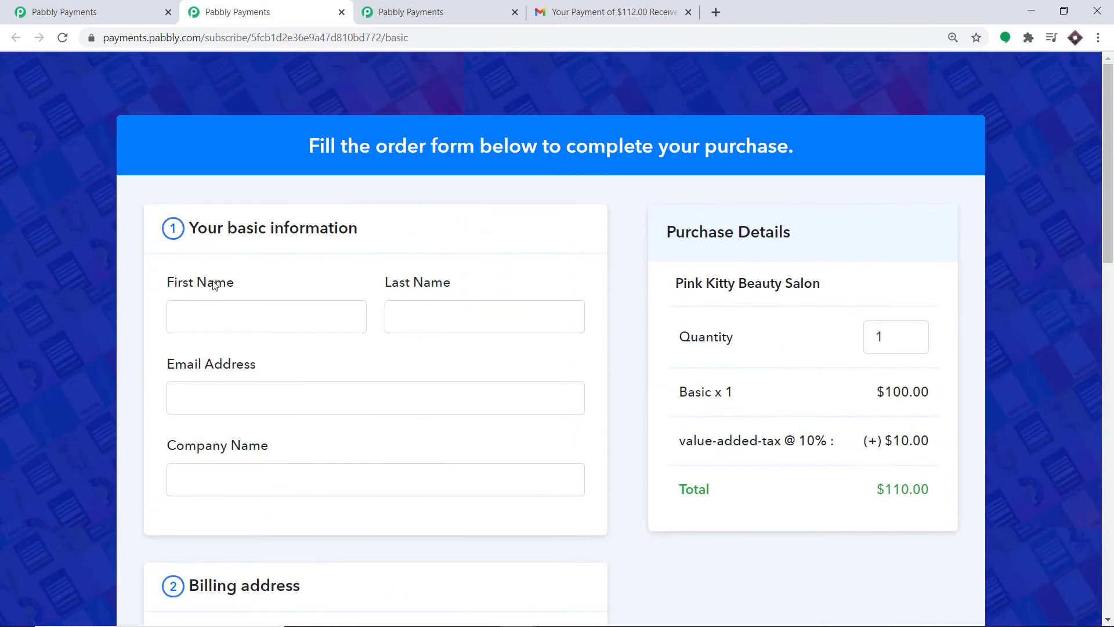
# Enter the customer's name and e-mail address on the checkout form.
pyautogui.click(211, 329)
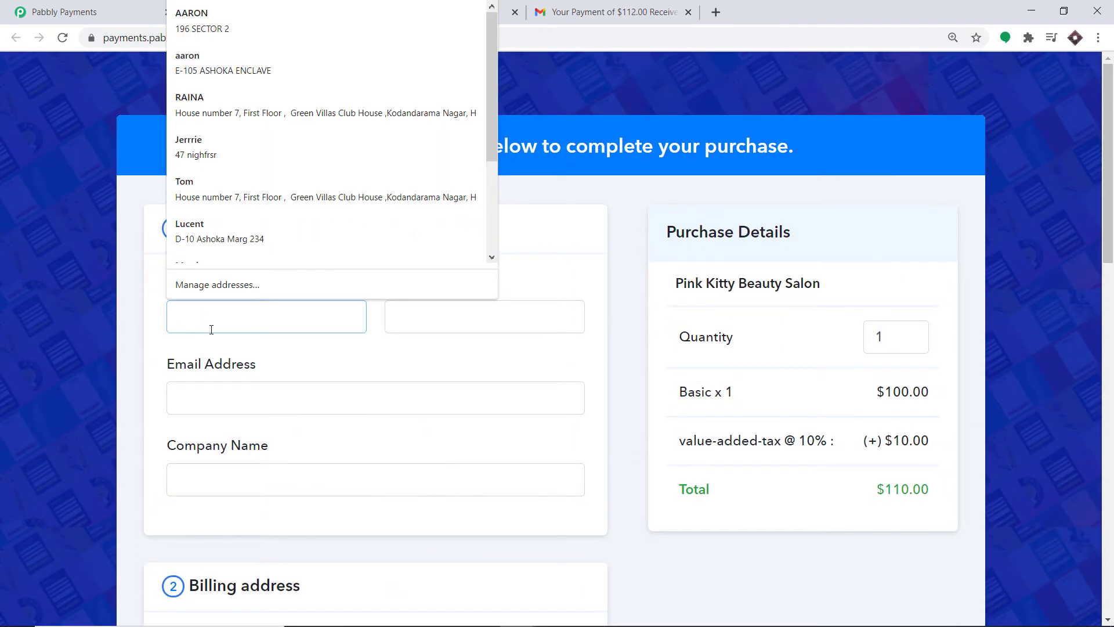
pyautogui.write('Tiger')
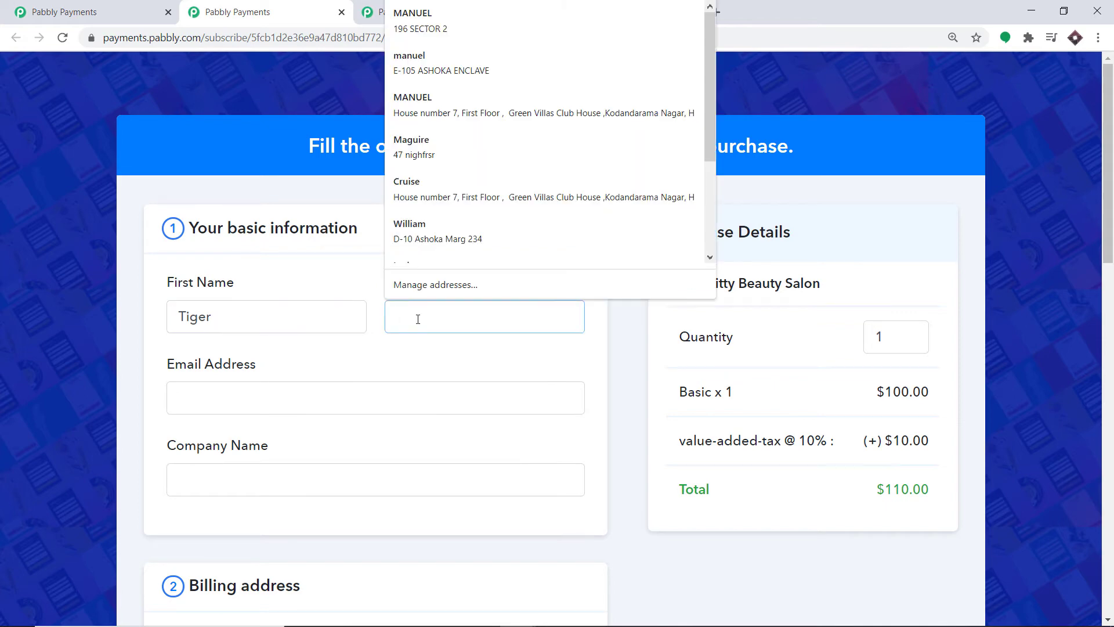
pyautogui.write('Woods')
pyautogui.scroll(-1, 407, 321)
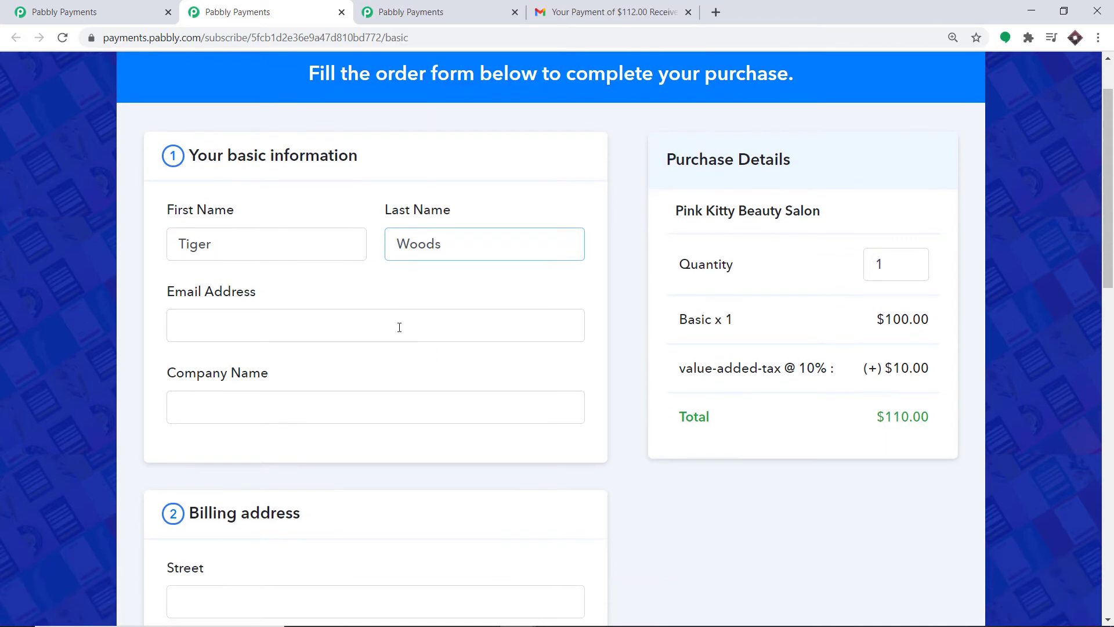
pyautogui.click(369, 329)
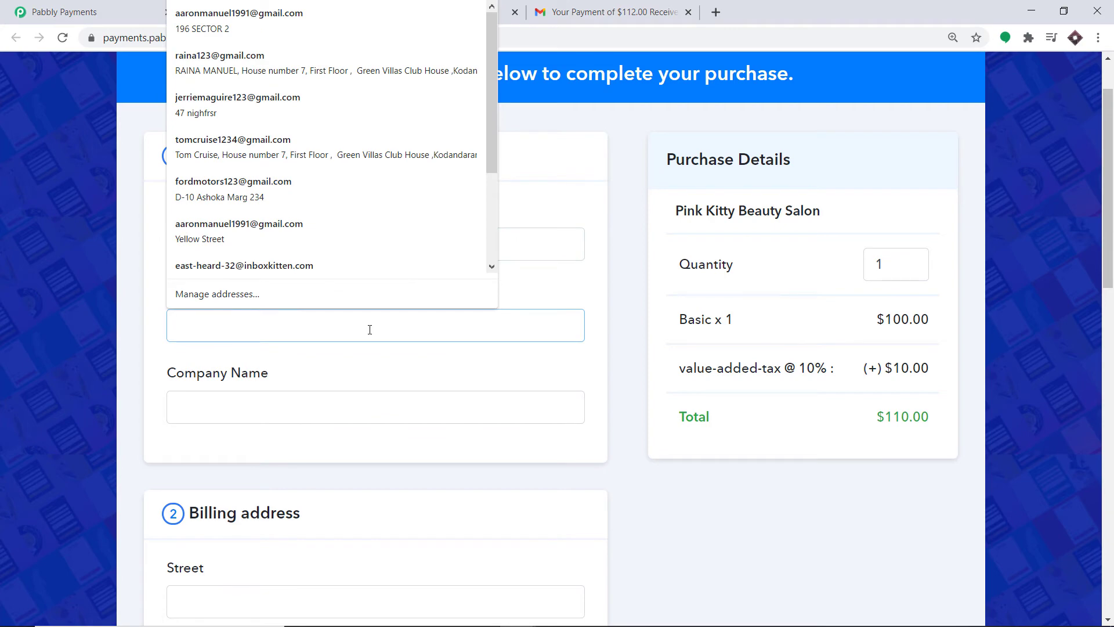
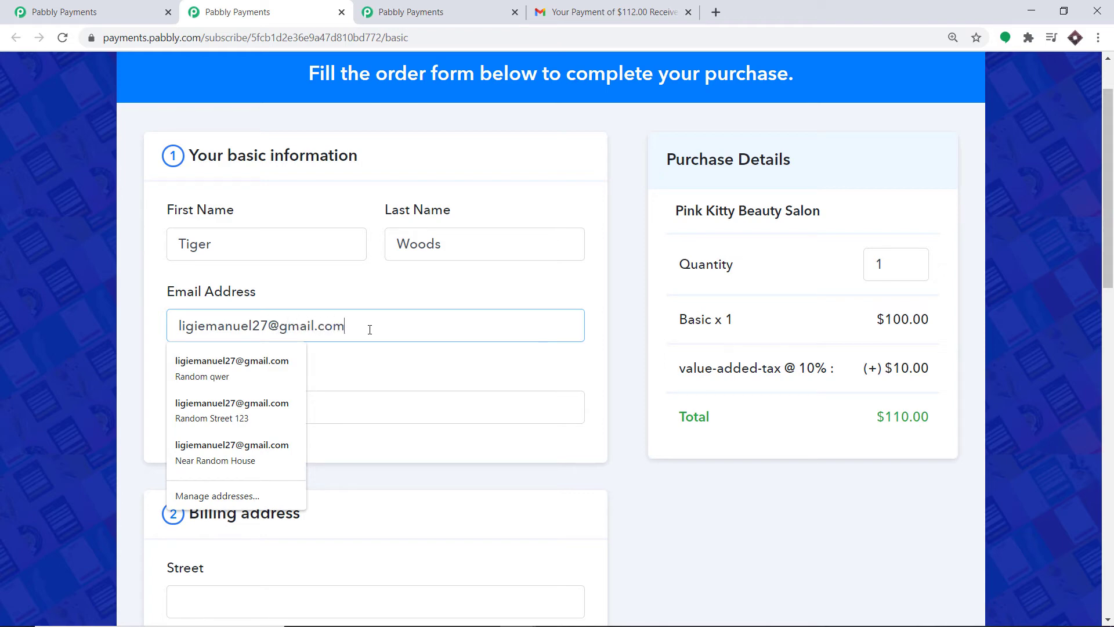
pyautogui.click(392, 306)
pyautogui.scroll(-4, 423, 313)
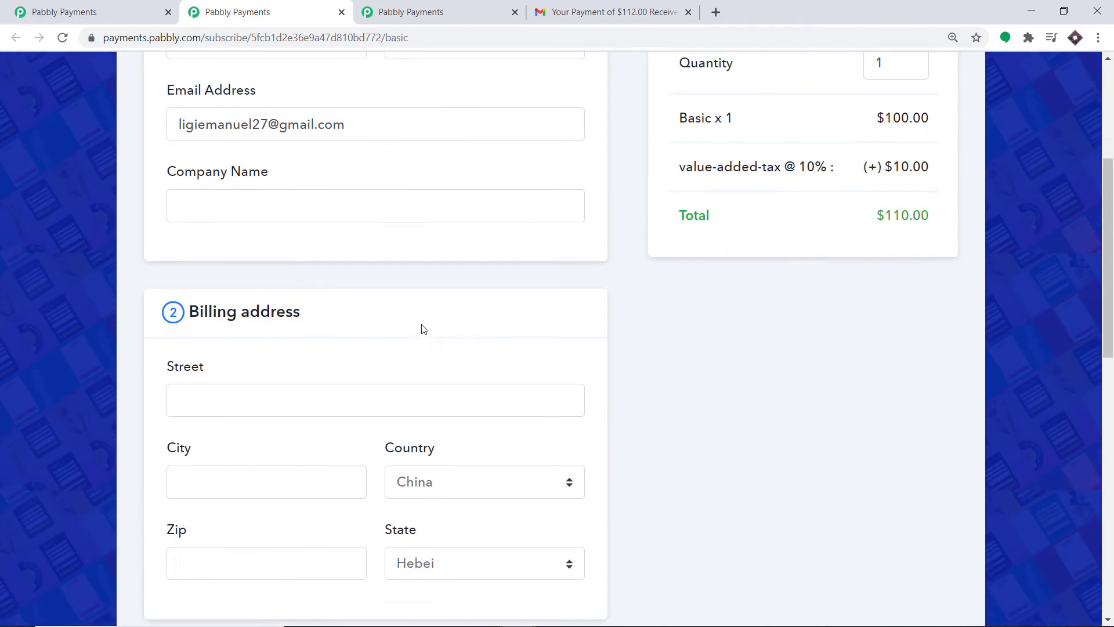
# Fill the billing address: street Manhu House, city Pink City, zip 56002.
pyautogui.click(266, 385)
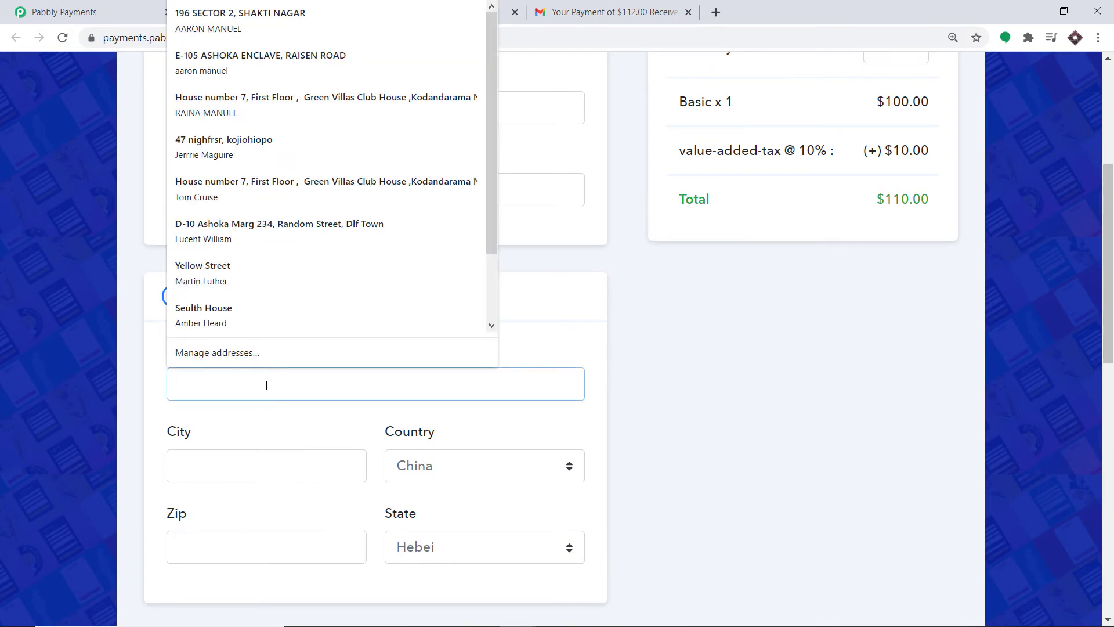
pyautogui.write('Manh')
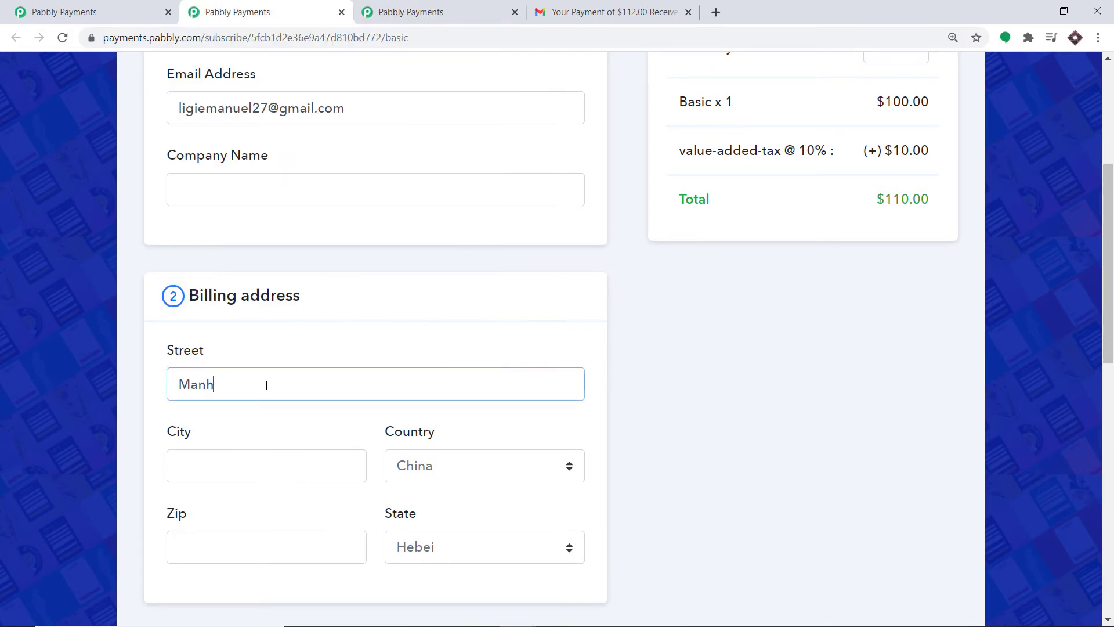
pyautogui.write('u House')
pyautogui.click(234, 462)
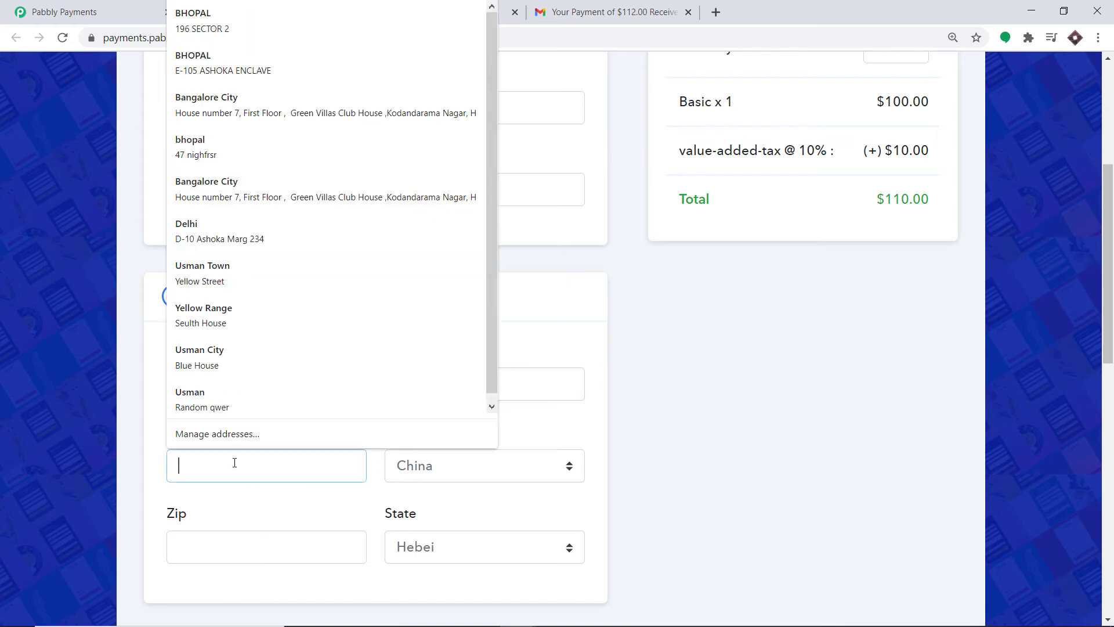
pyautogui.write('Pink City')
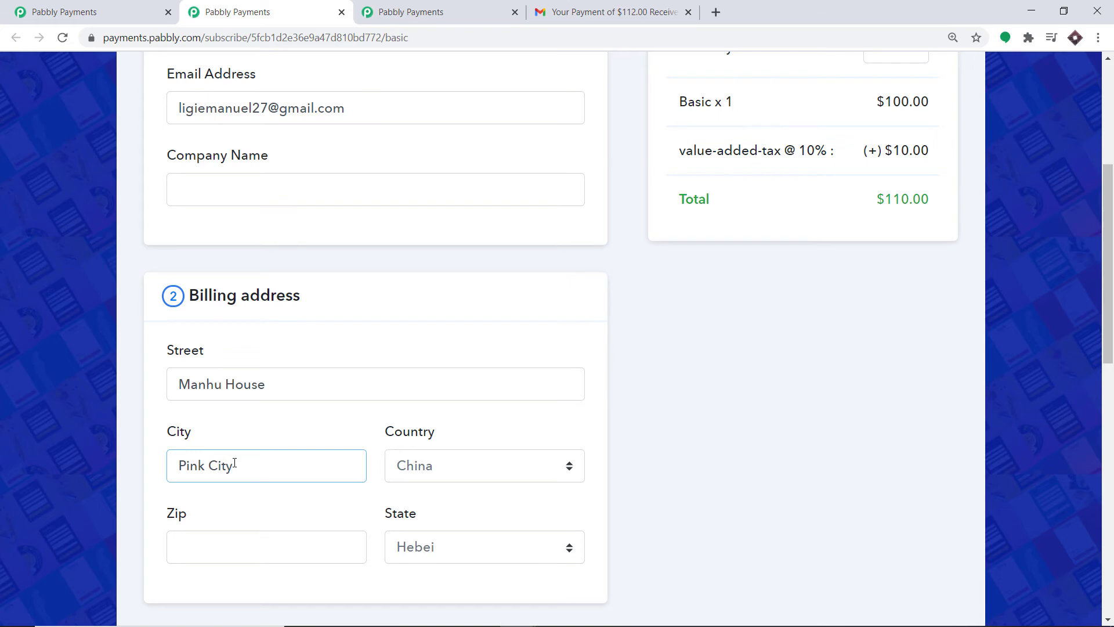
pyautogui.scroll(-1, 235, 467)
pyautogui.click(240, 480)
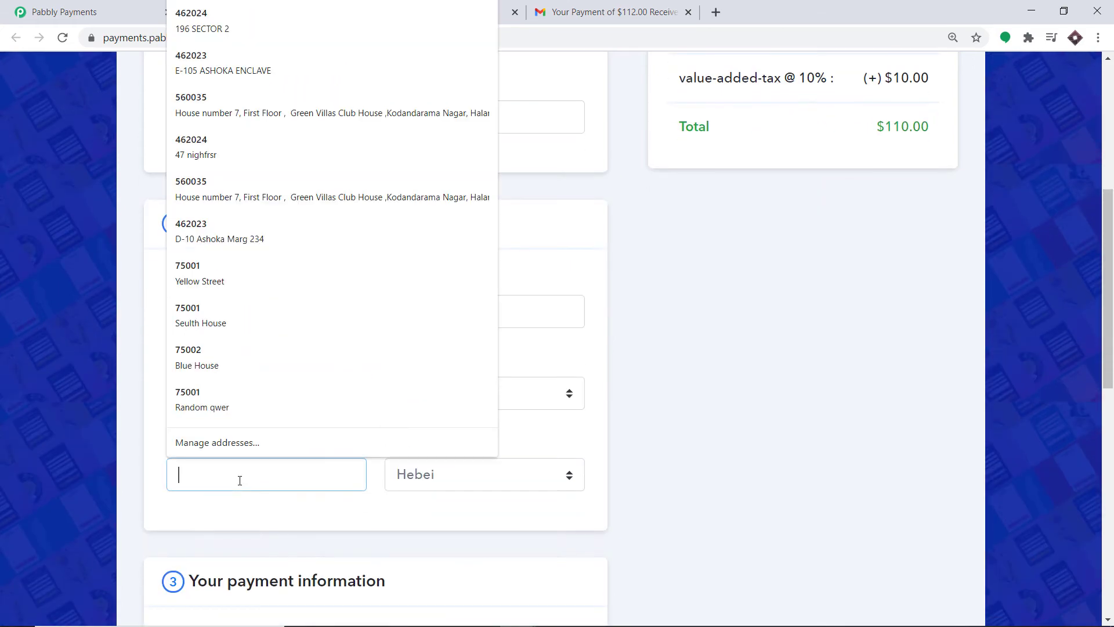
pyautogui.write('56001')
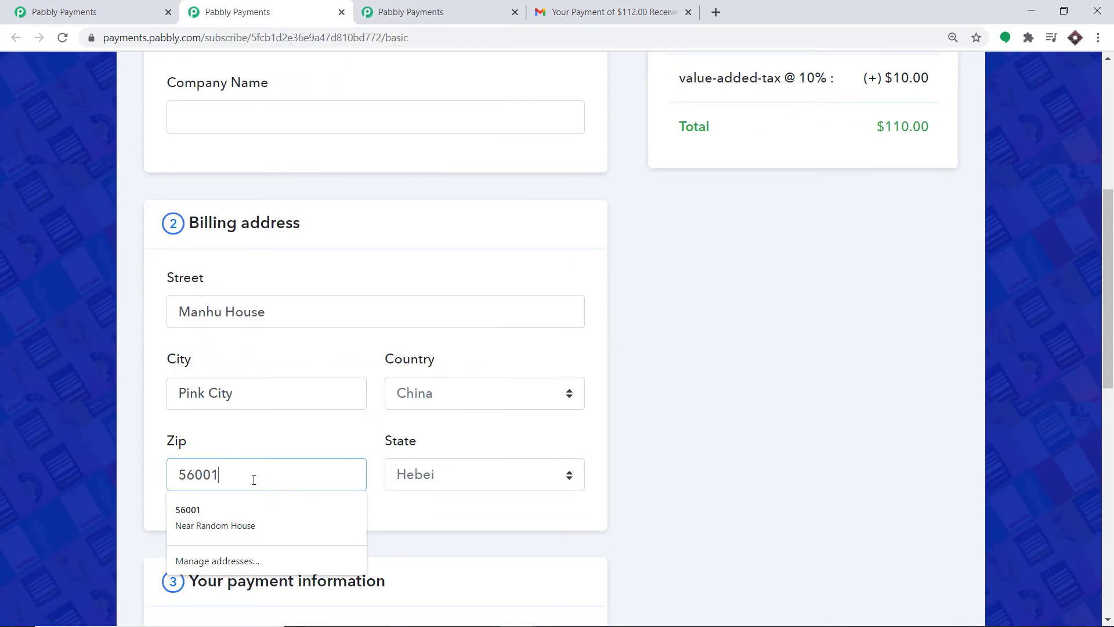
pyautogui.press('BackSpace')
pyautogui.write('2')
pyautogui.scroll(-4, 363, 432)
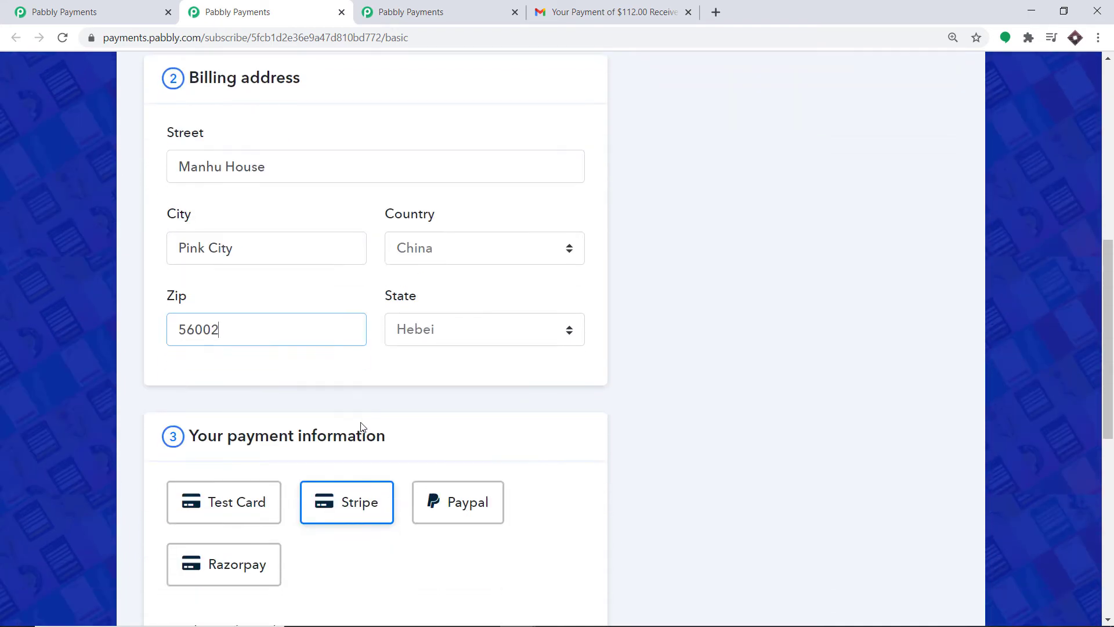
# Choose Test Card payment and fill in the Success test card details.
pyautogui.click(227, 440)
pyautogui.scroll(-3, 229, 440)
pyautogui.scroll(-1, 228, 440)
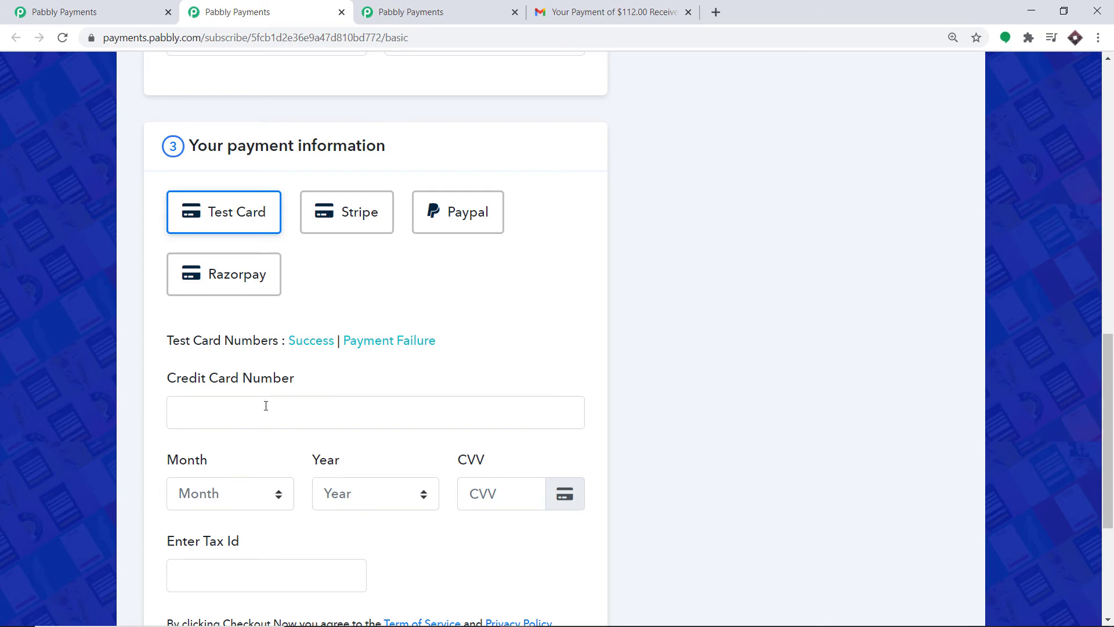
pyautogui.scroll(-2, 288, 350)
pyautogui.scroll(1, 289, 350)
pyautogui.click(318, 270)
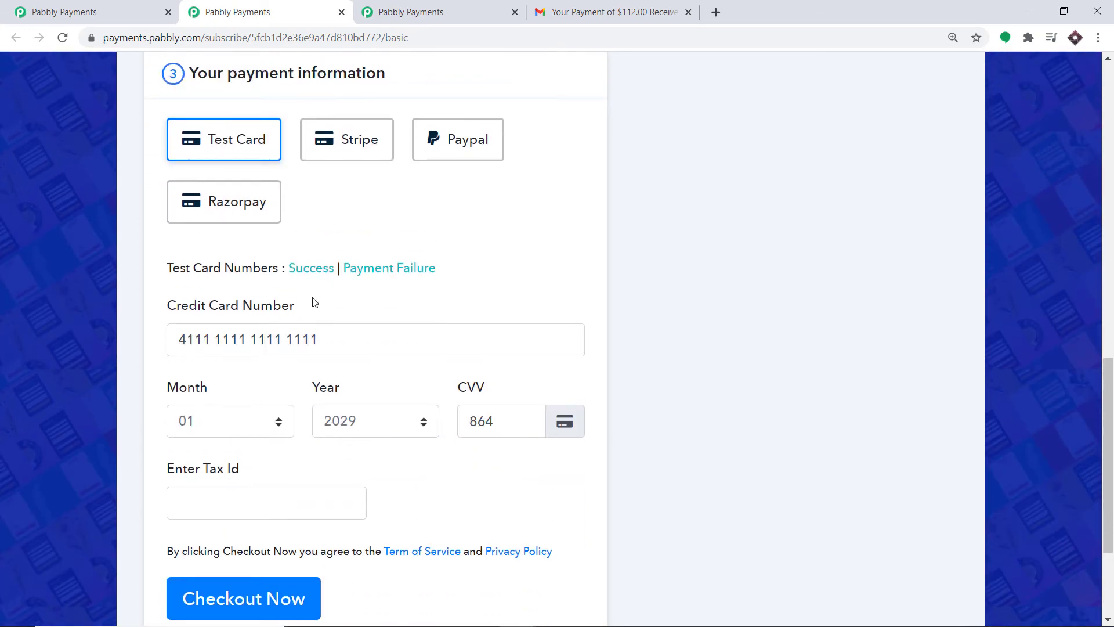
# Enter the customer's tax ID and submit the order to reach the thank-you page.
pyautogui.click(236, 503)
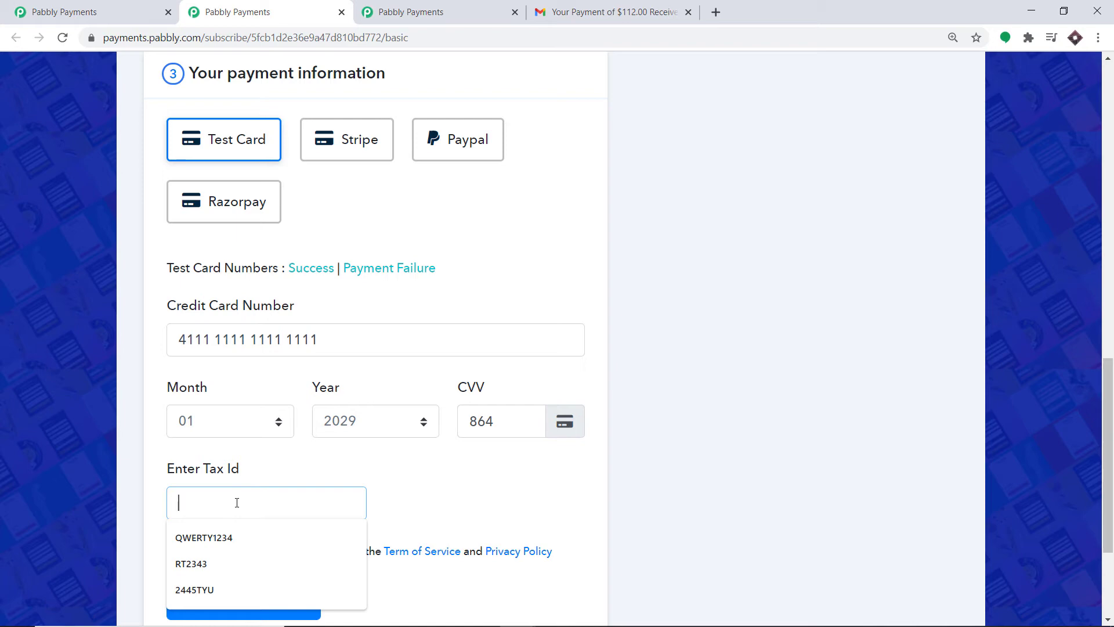
pyautogui.write('SERTY')
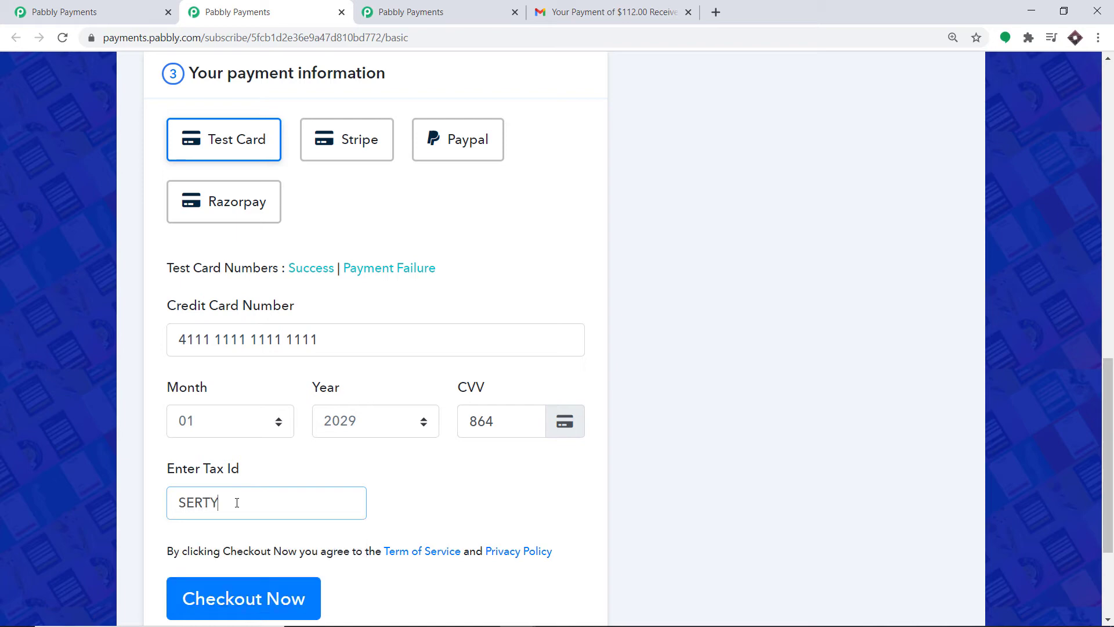
pyautogui.write('U123')
pyautogui.scroll(1, 437, 232)
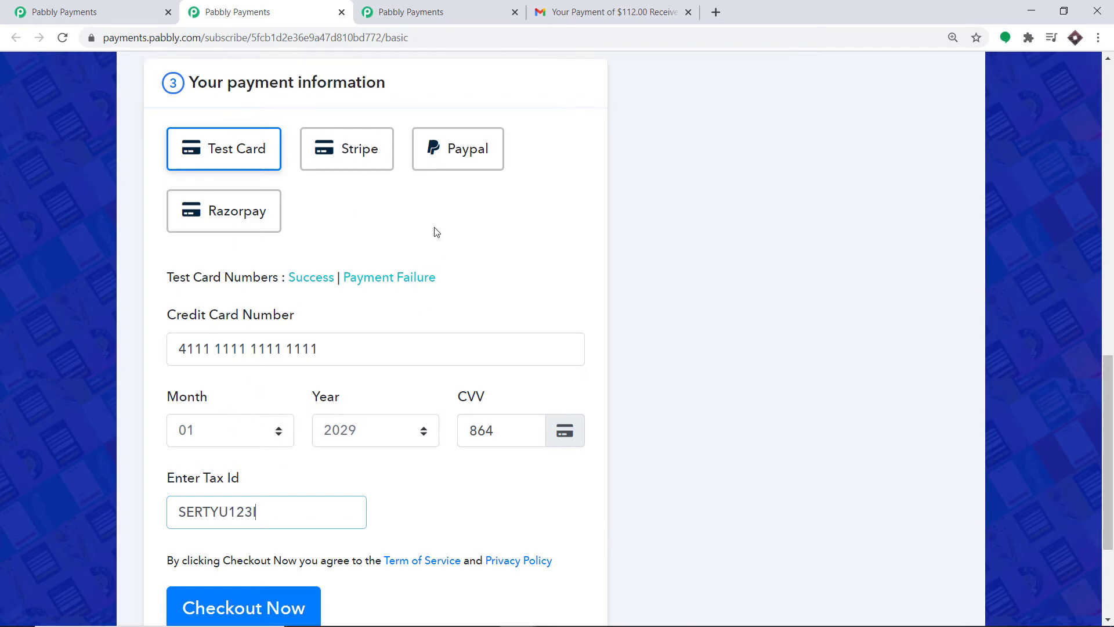
pyautogui.scroll(10, 436, 233)
pyautogui.scroll(-10, 385, 204)
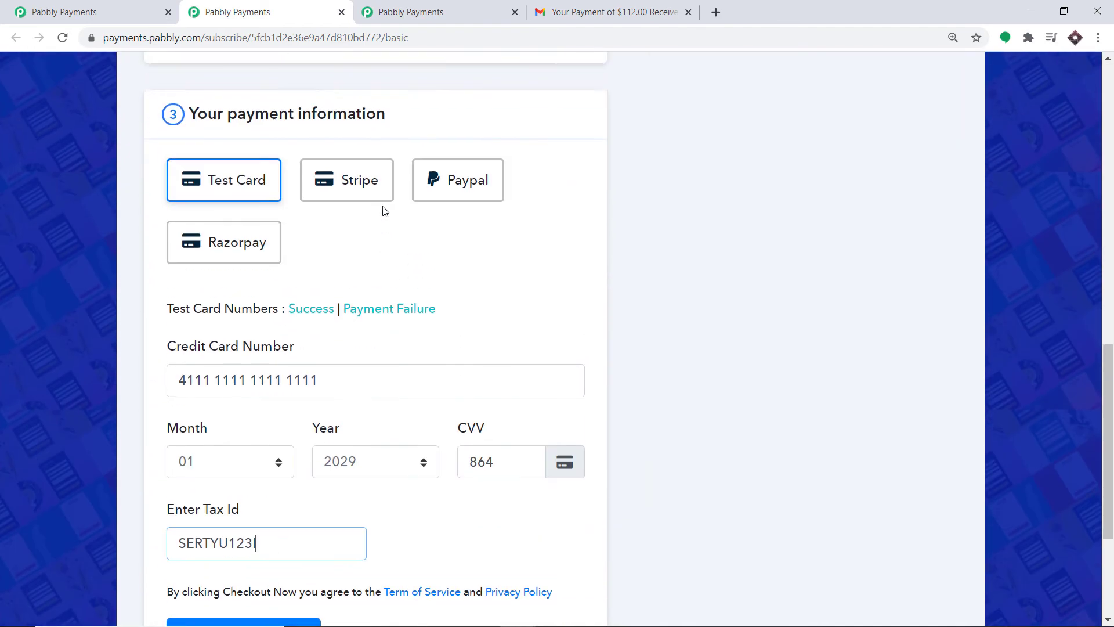
pyautogui.scroll(-4, 385, 210)
pyautogui.click(279, 424)
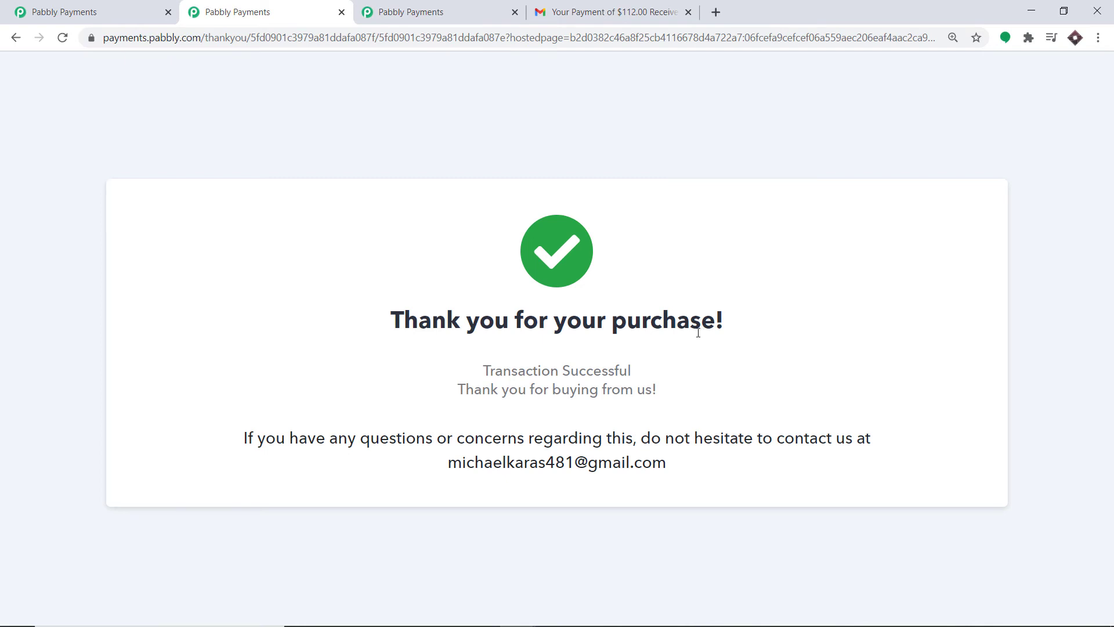
# Check the test subscription's invoice INV-41, paid at $110, then go to account settings.
pyautogui.click(136, 8)
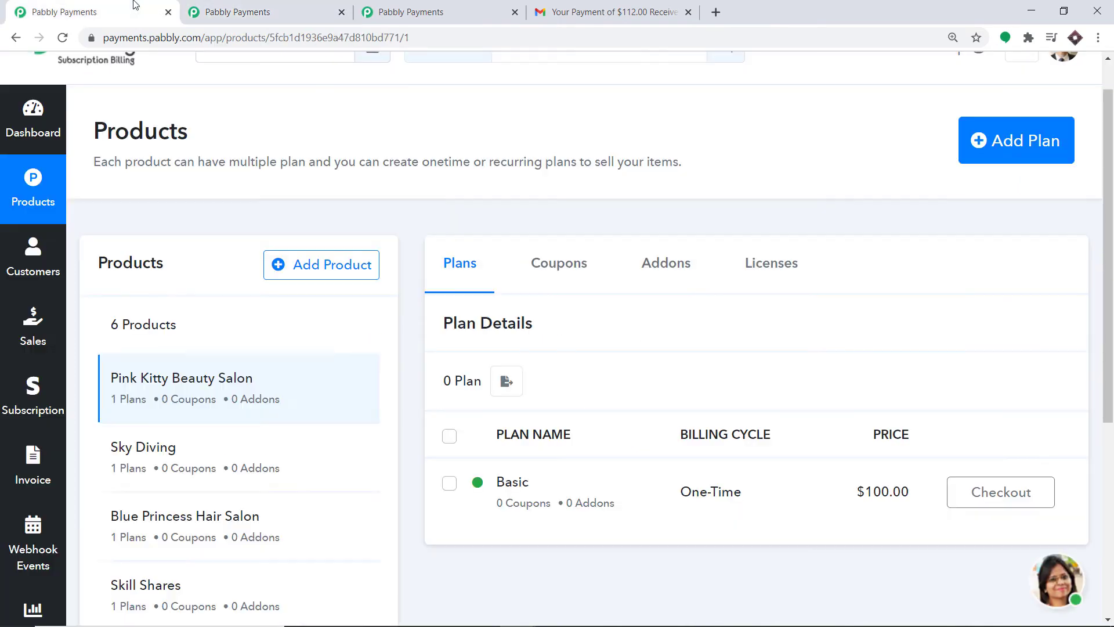
pyautogui.click(33, 376)
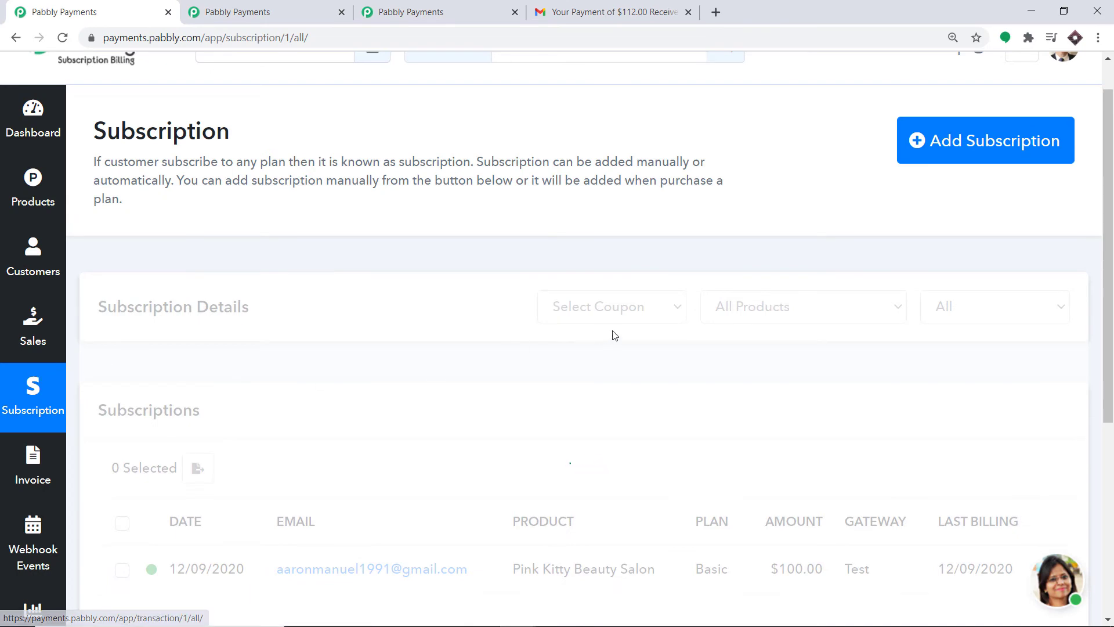
pyautogui.scroll(-2, 597, 349)
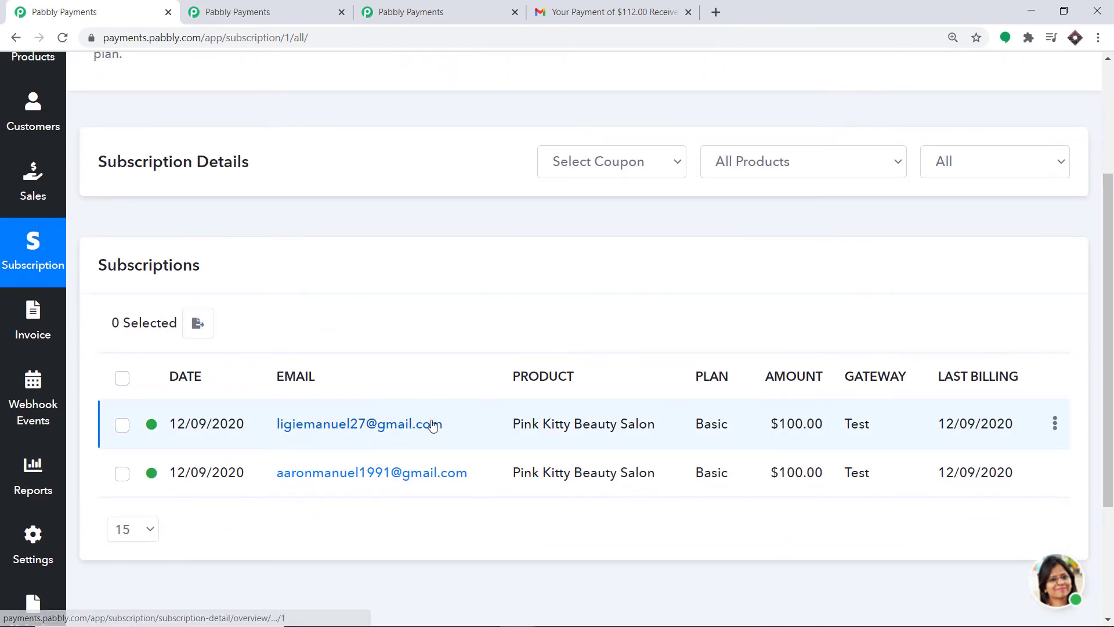
pyautogui.click(341, 427)
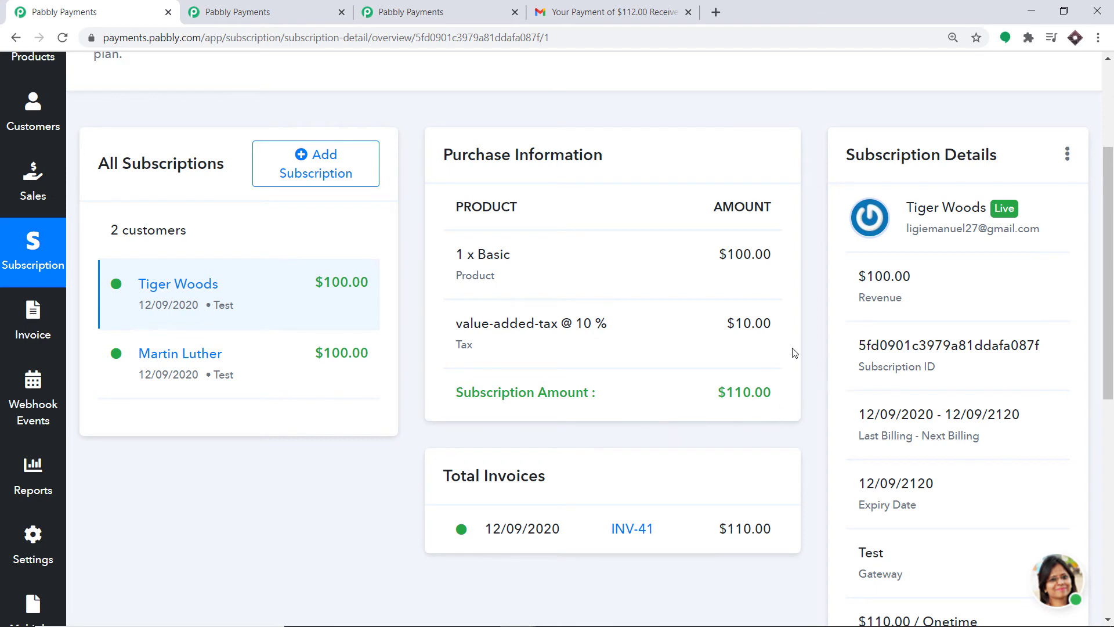
pyautogui.click(633, 531)
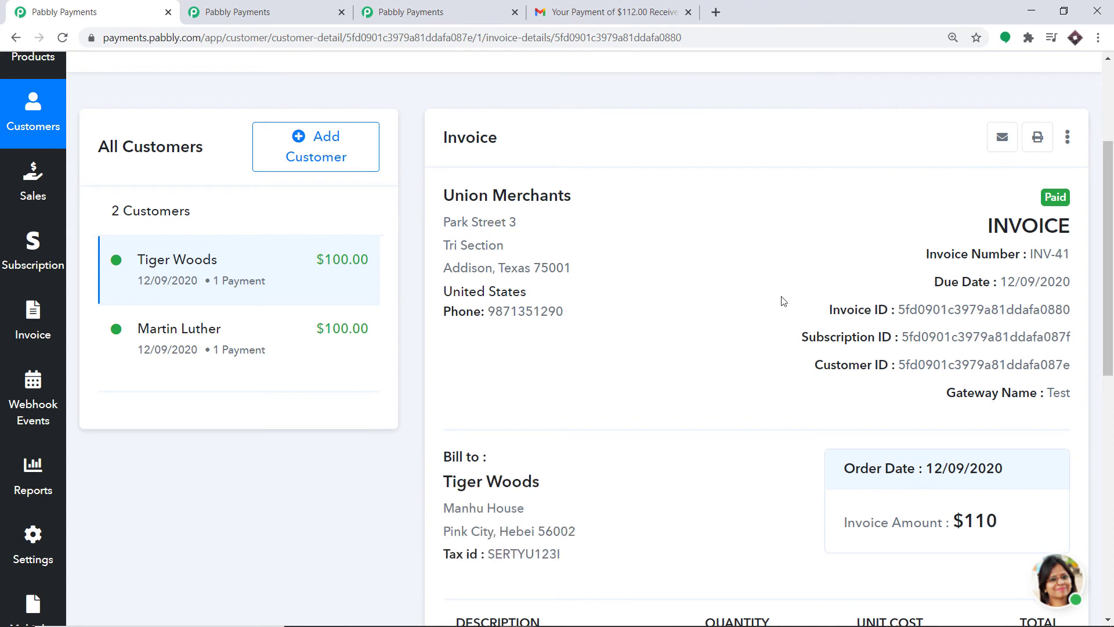
pyautogui.scroll(-3, 754, 304)
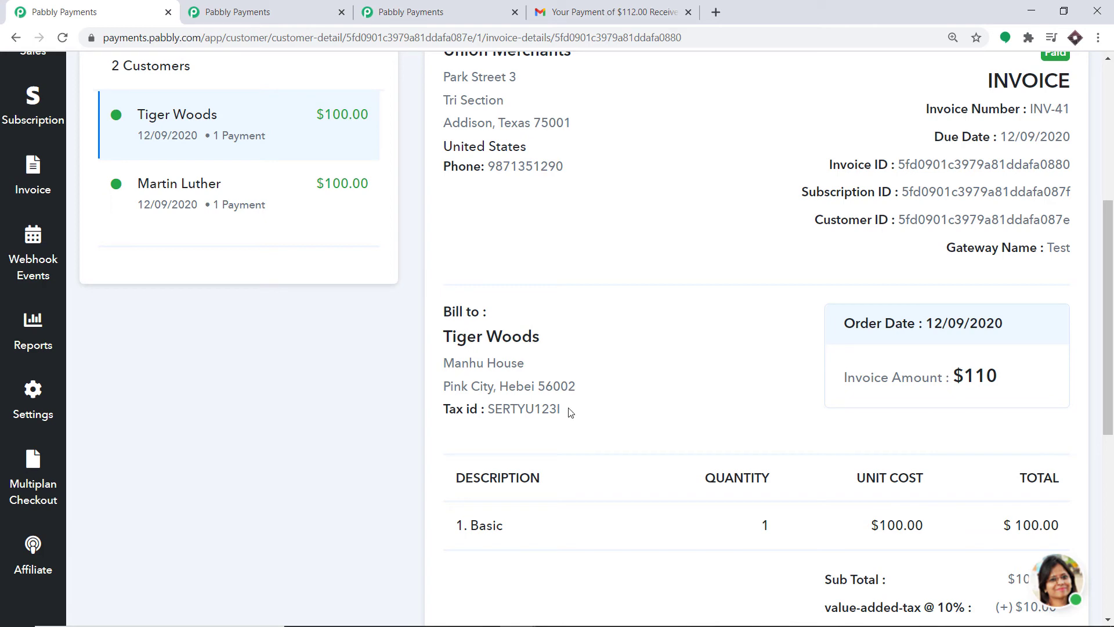
pyautogui.scroll(-1, 896, 308)
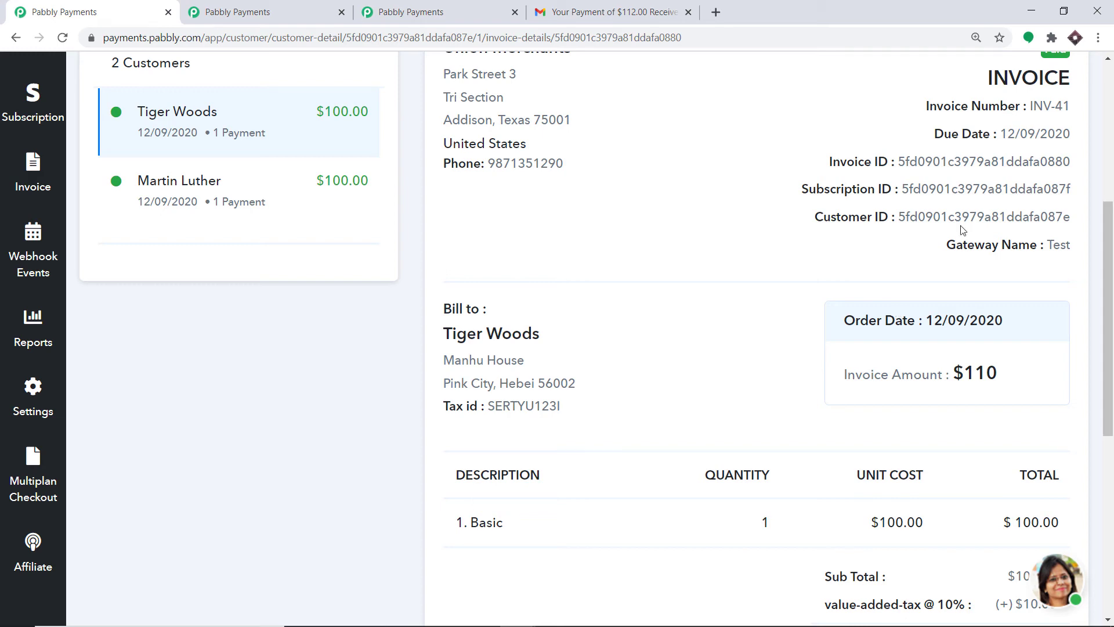
pyautogui.click(32, 393)
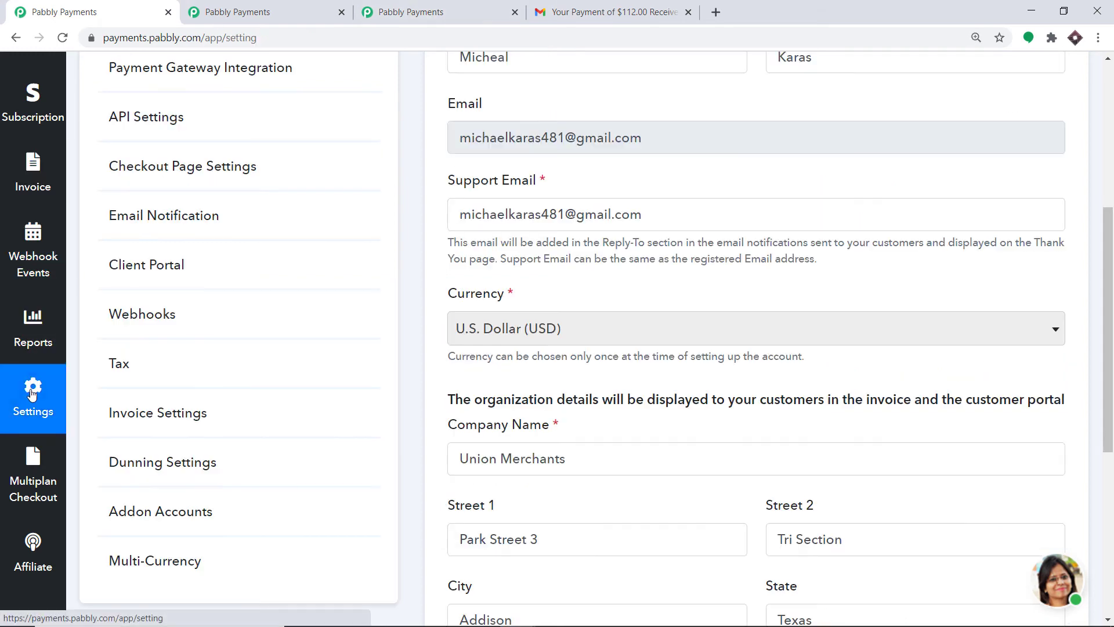
# Start a new tax rule in the tax settings with Germany as its country.
pyautogui.click(120, 372)
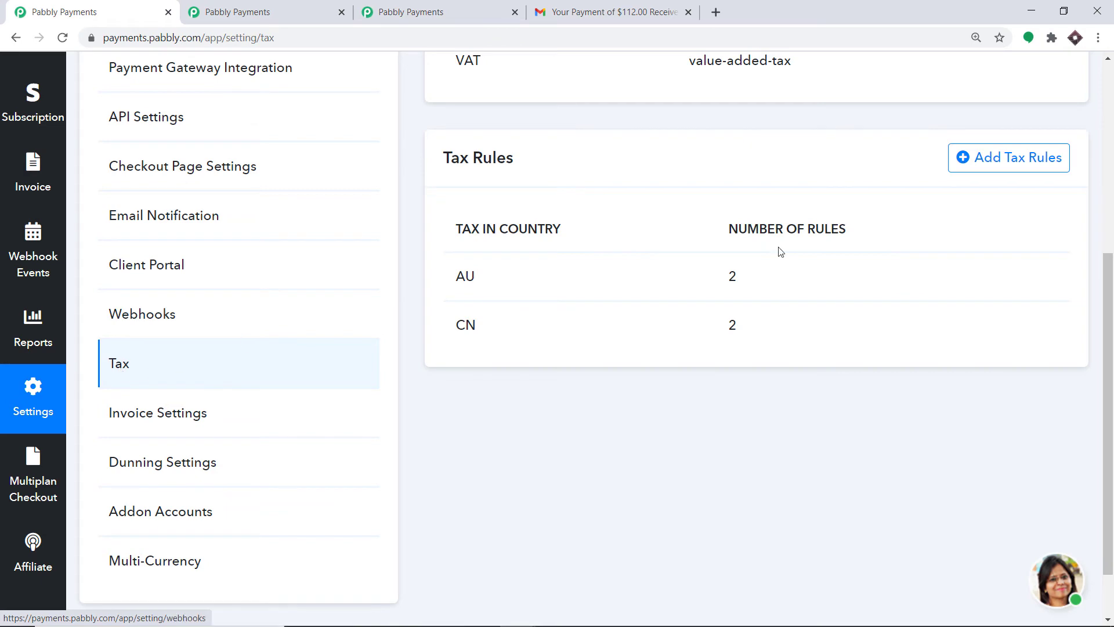
pyautogui.click(1028, 166)
pyautogui.scroll(4, 913, 246)
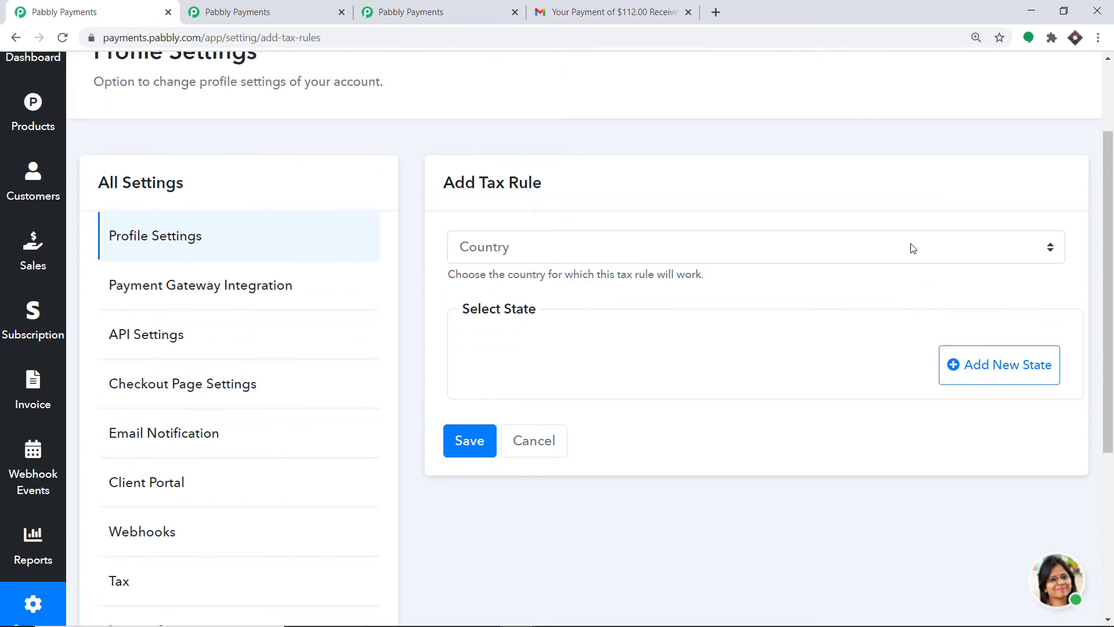
pyautogui.click(570, 255)
pyautogui.scroll(-15, 528, 421)
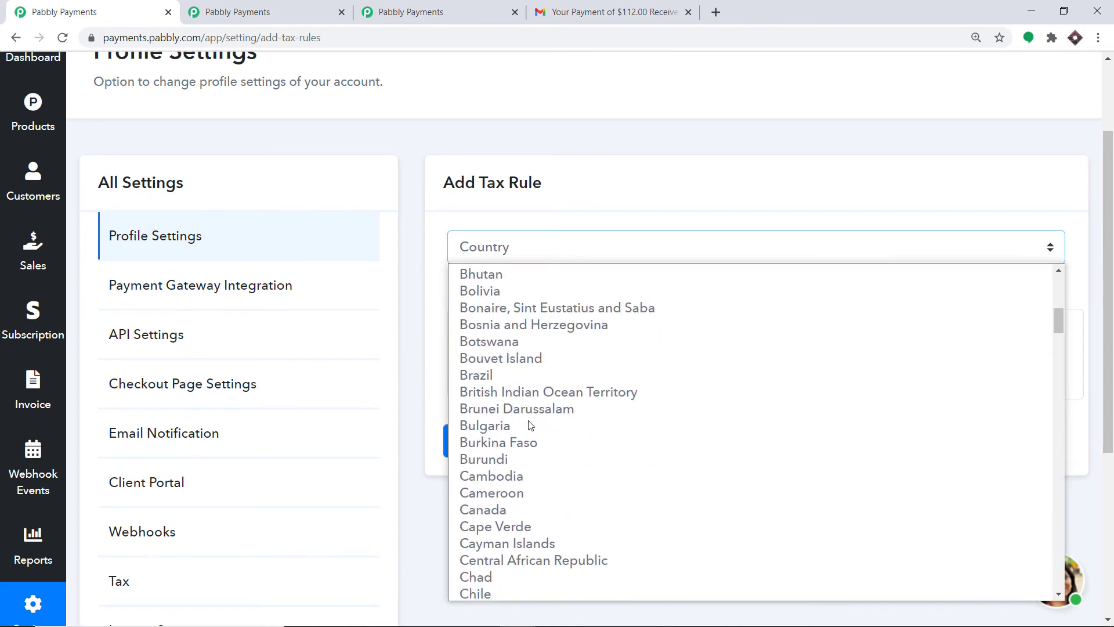
pyautogui.scroll(-6, 530, 426)
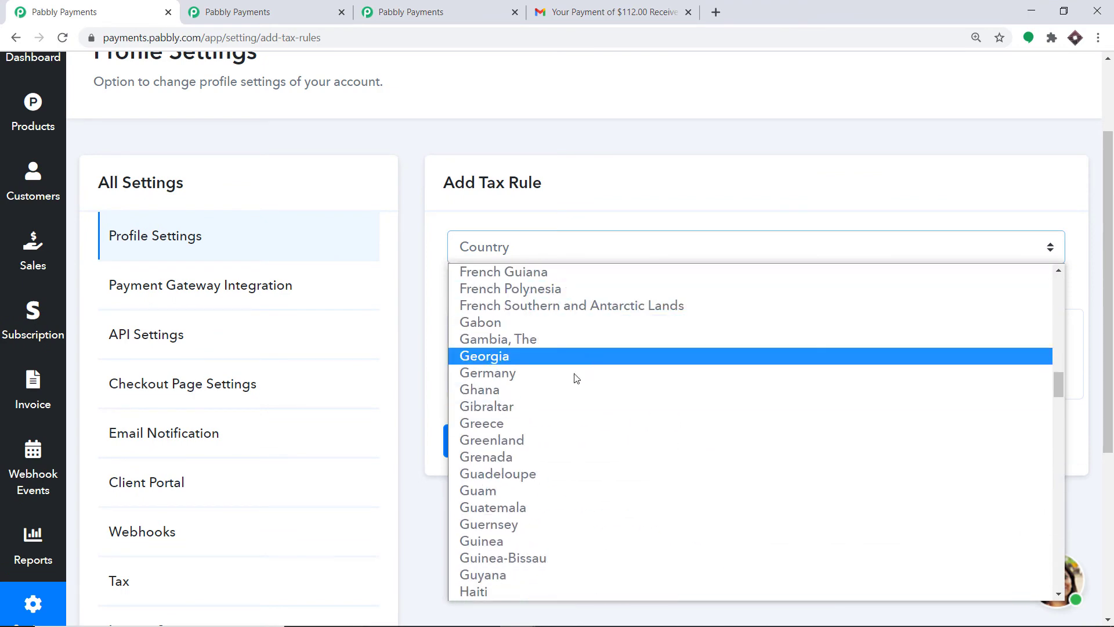
pyautogui.click(515, 373)
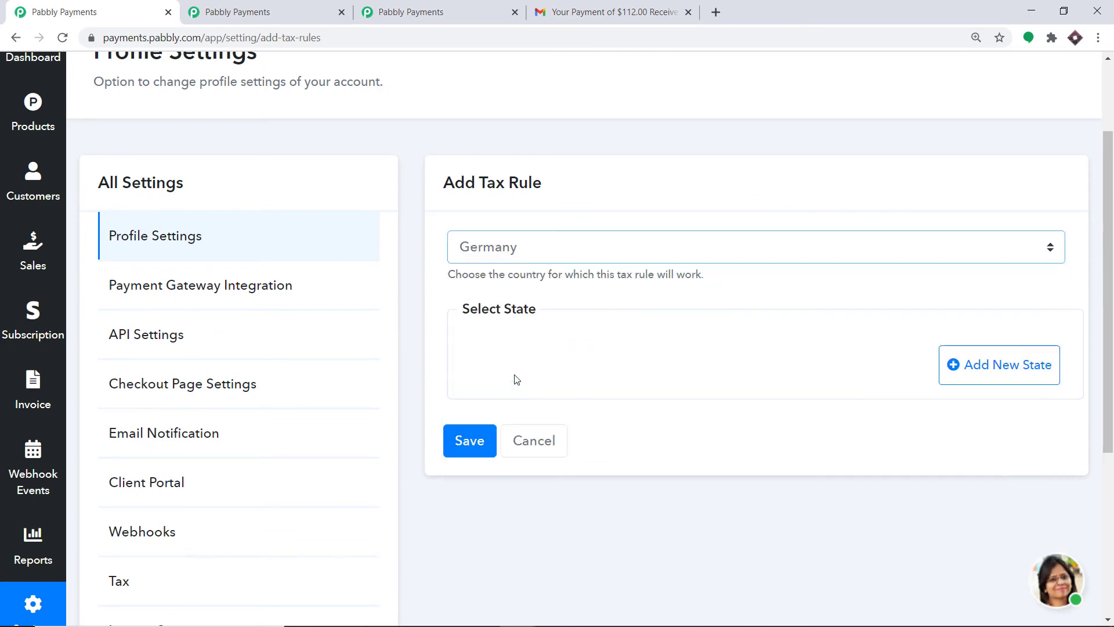
# Add a Hamburg state row with VAT 10 and reverse charge applied to VAT.
pyautogui.click(1014, 370)
pyautogui.click(482, 385)
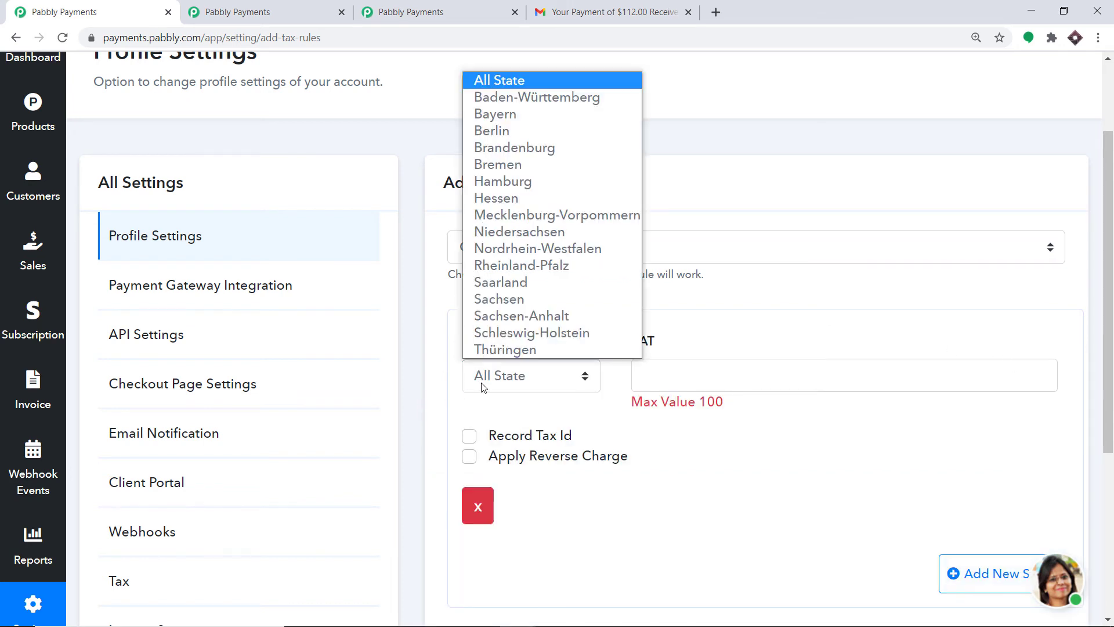
pyautogui.click(503, 181)
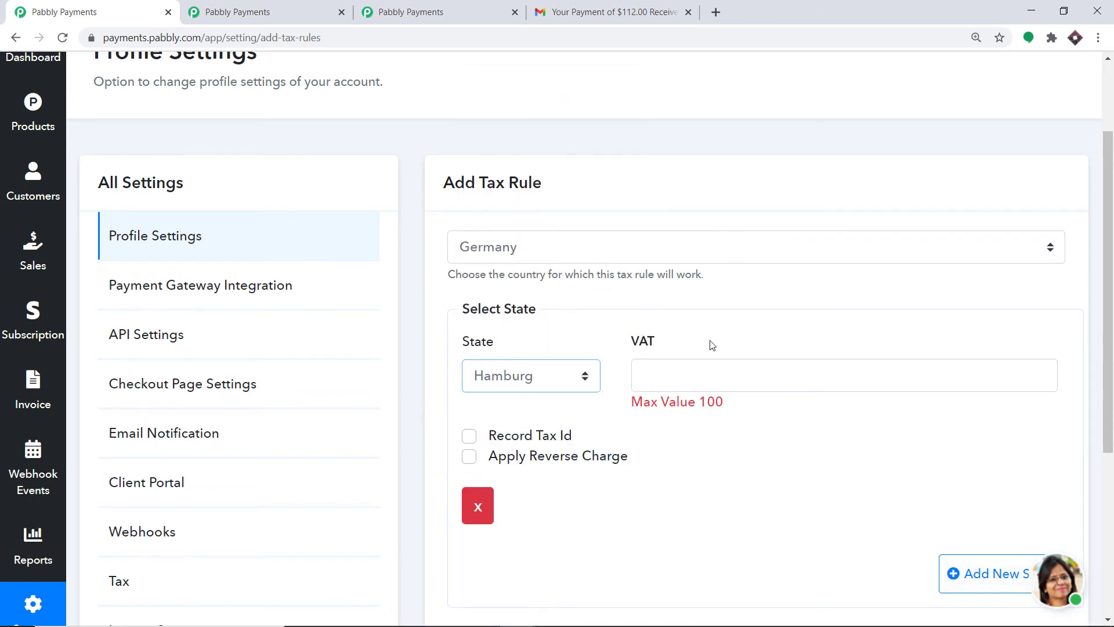
pyautogui.click(709, 377)
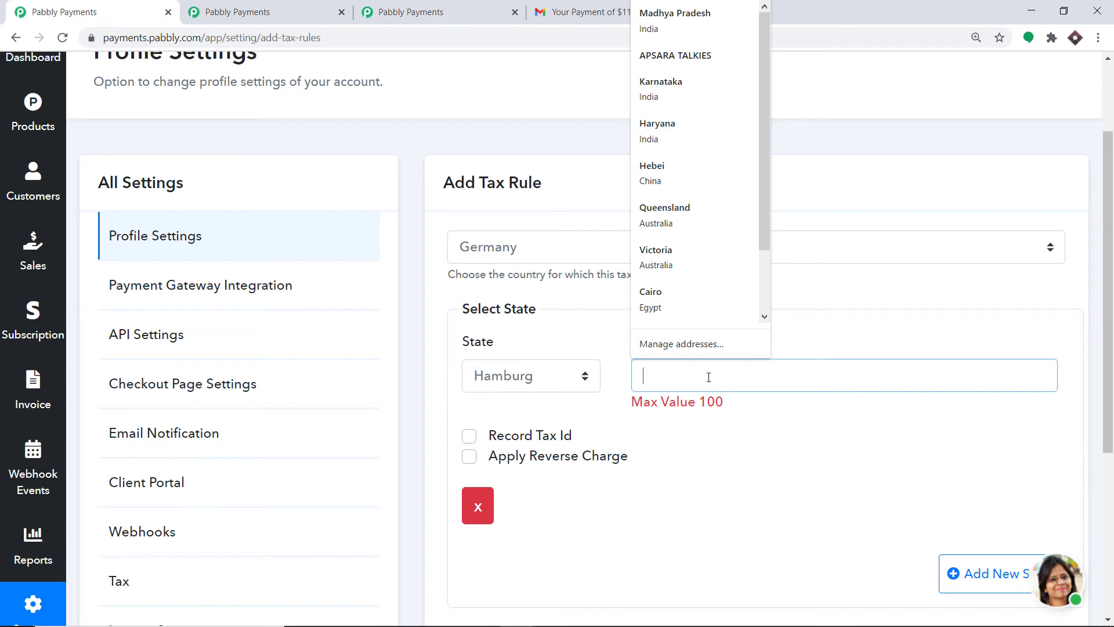
pyautogui.write('10')
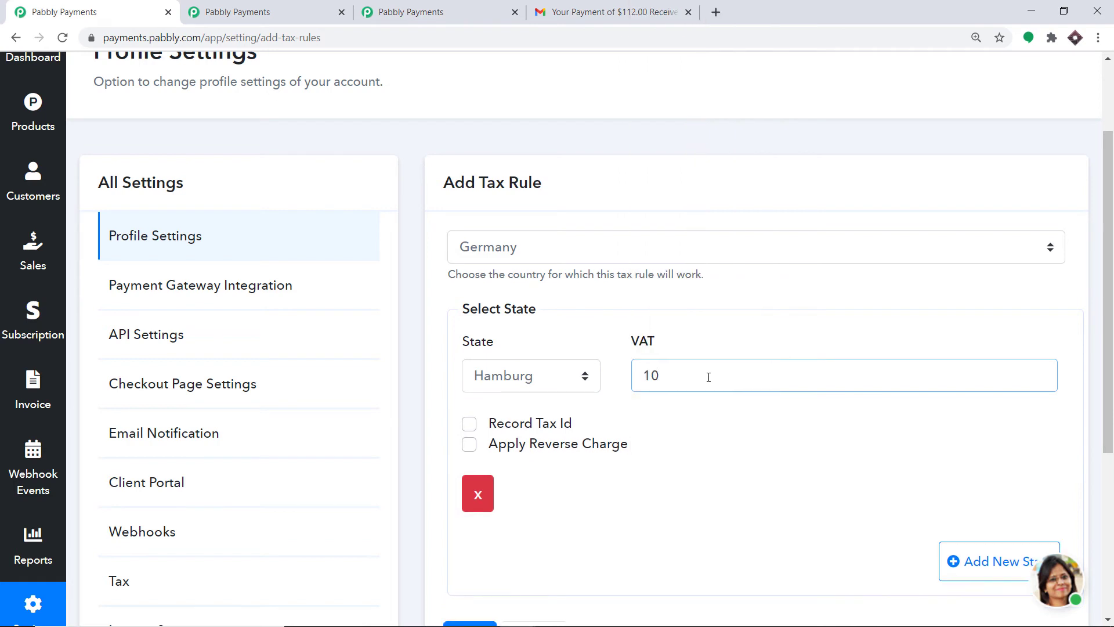
pyautogui.click(740, 341)
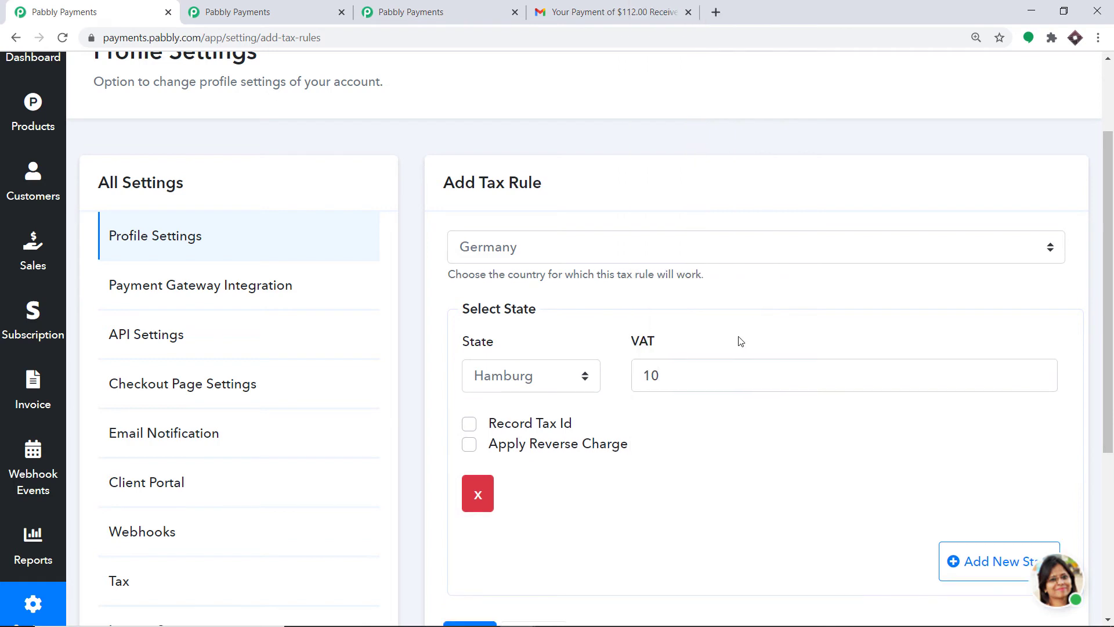
pyautogui.click(469, 447)
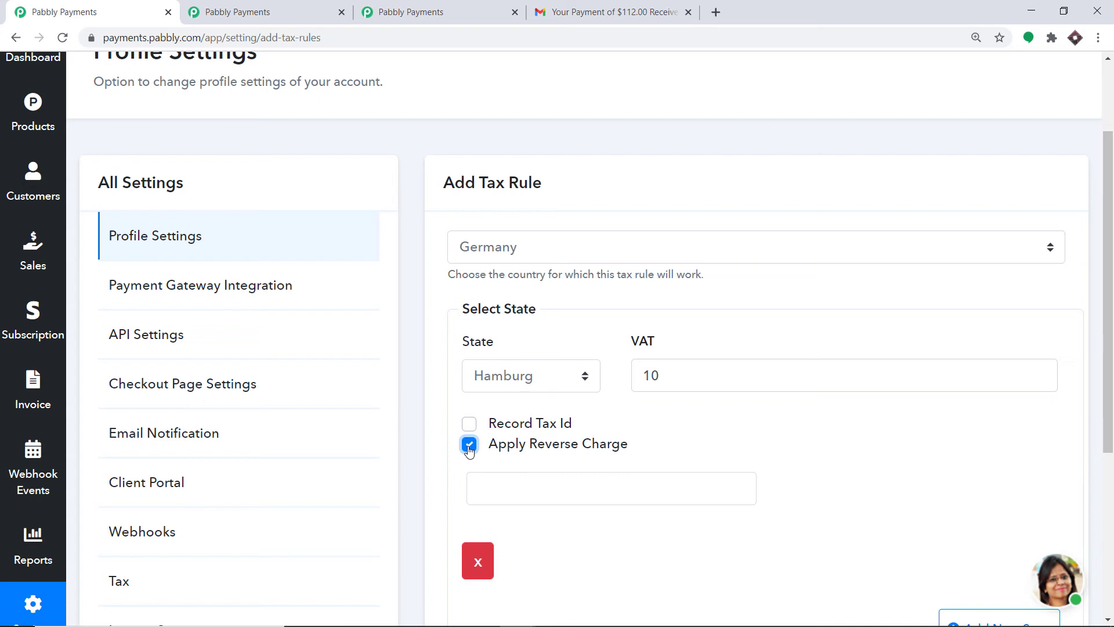
pyautogui.click(577, 491)
pyautogui.click(527, 529)
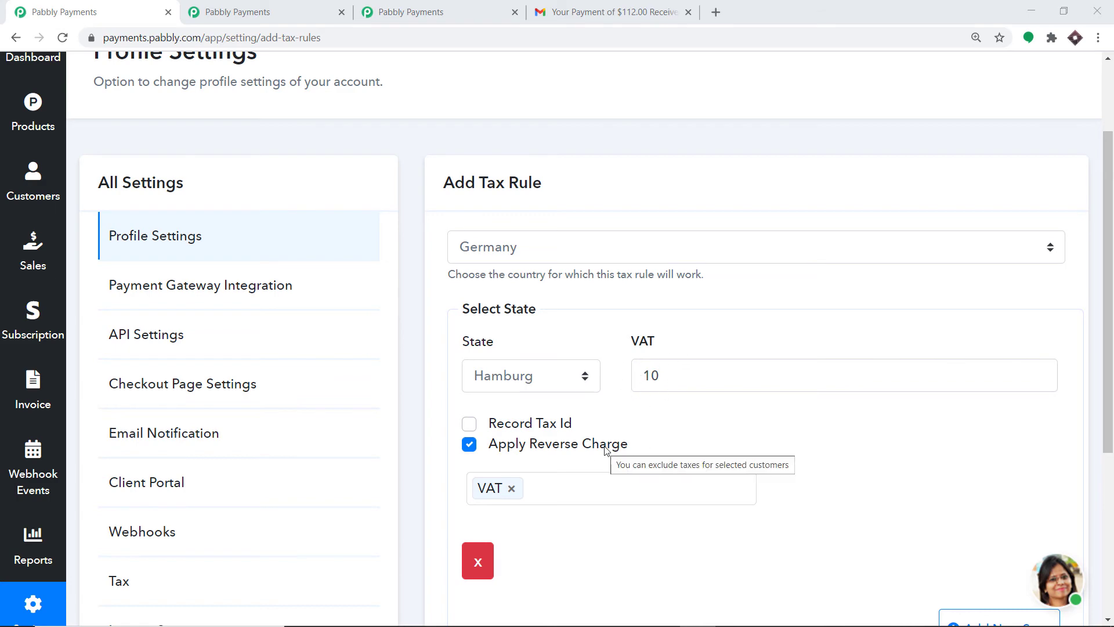
pyautogui.scroll(-3, 547, 460)
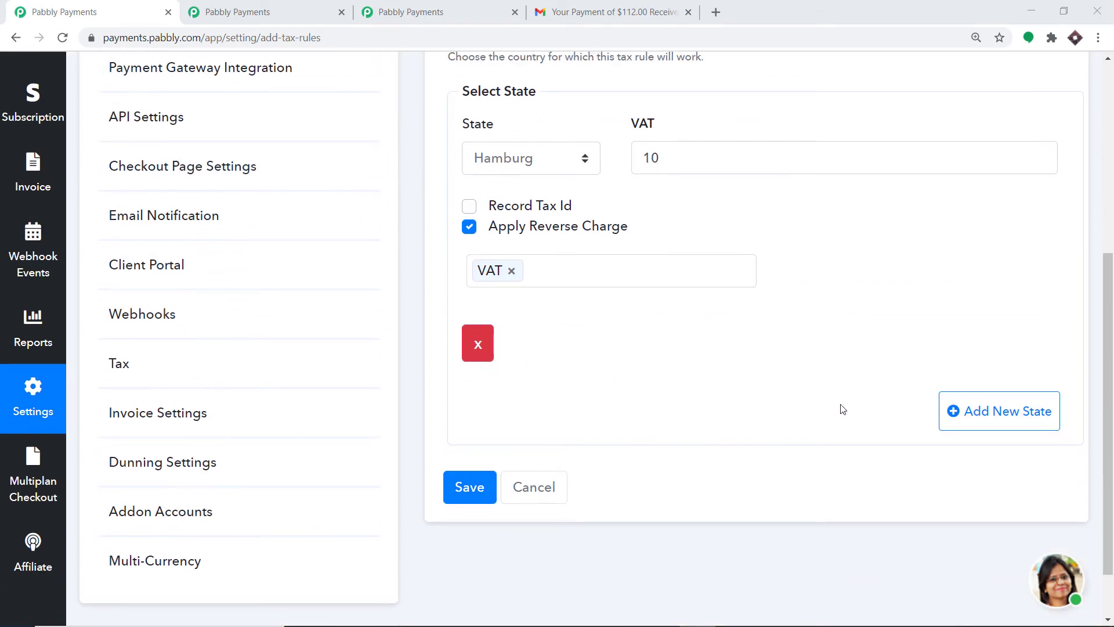
# Add a second state row for Berlin with a VAT rate of 9.
pyautogui.click(982, 412)
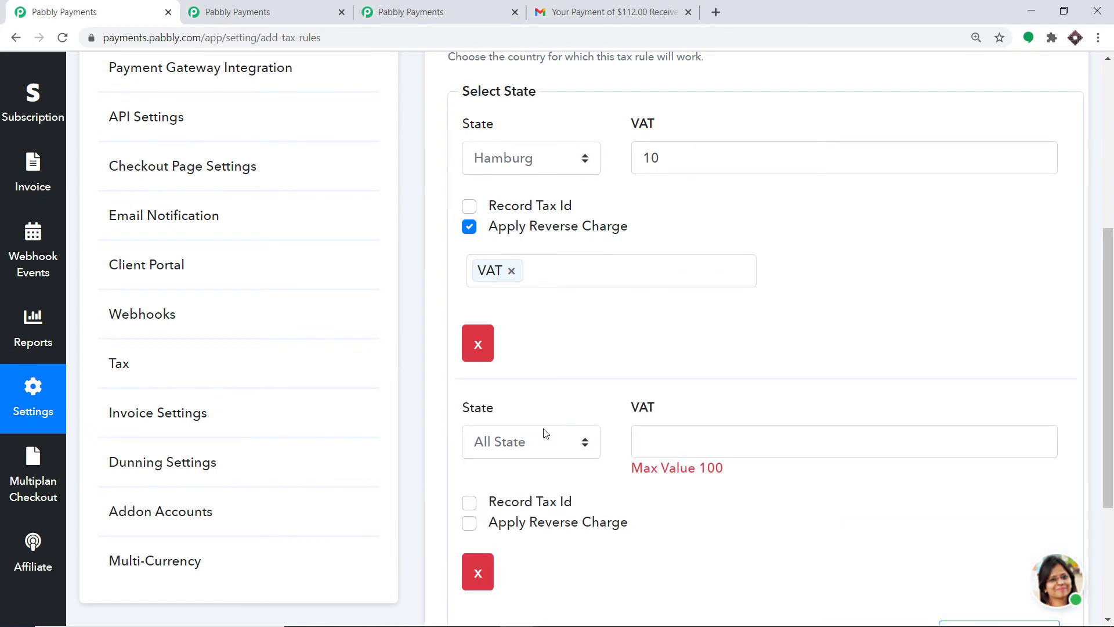
pyautogui.click(501, 453)
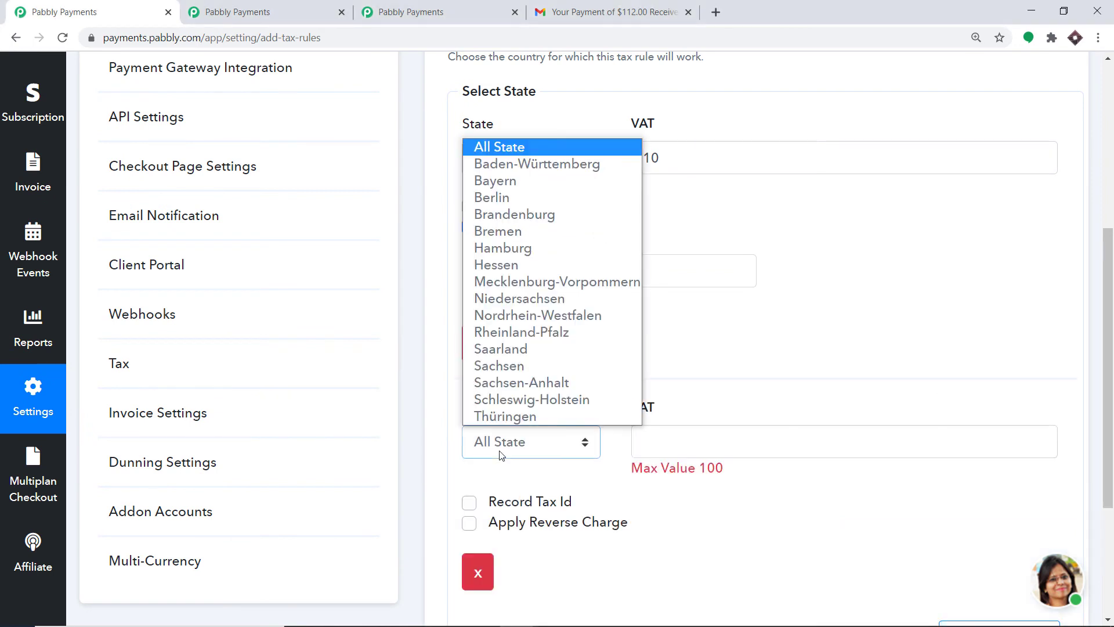
pyautogui.click(511, 199)
pyautogui.click(676, 446)
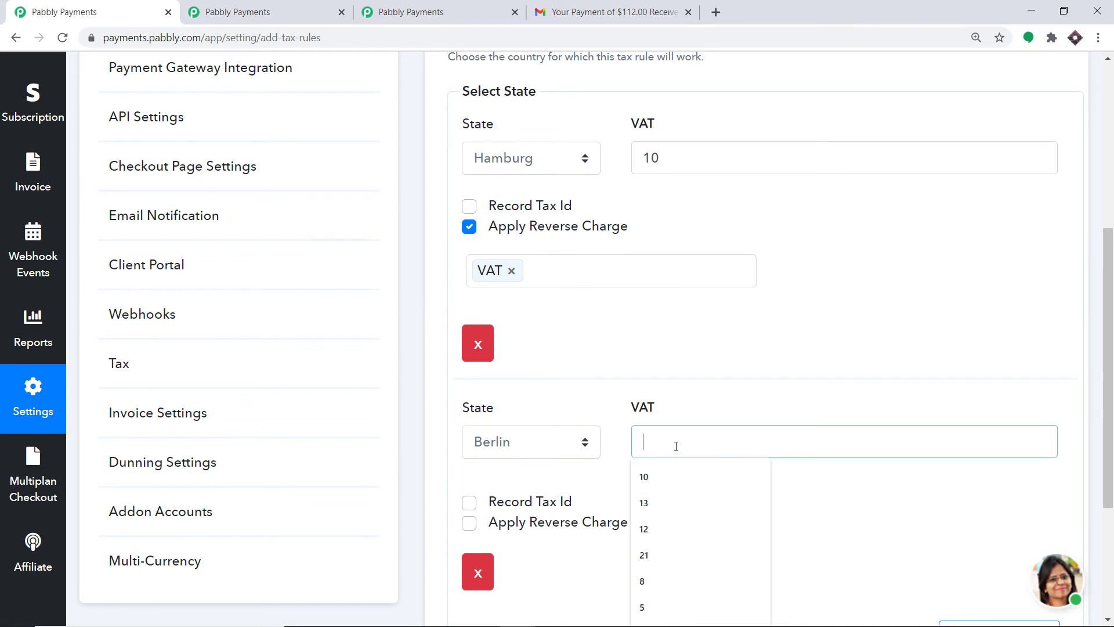
pyautogui.write('9')
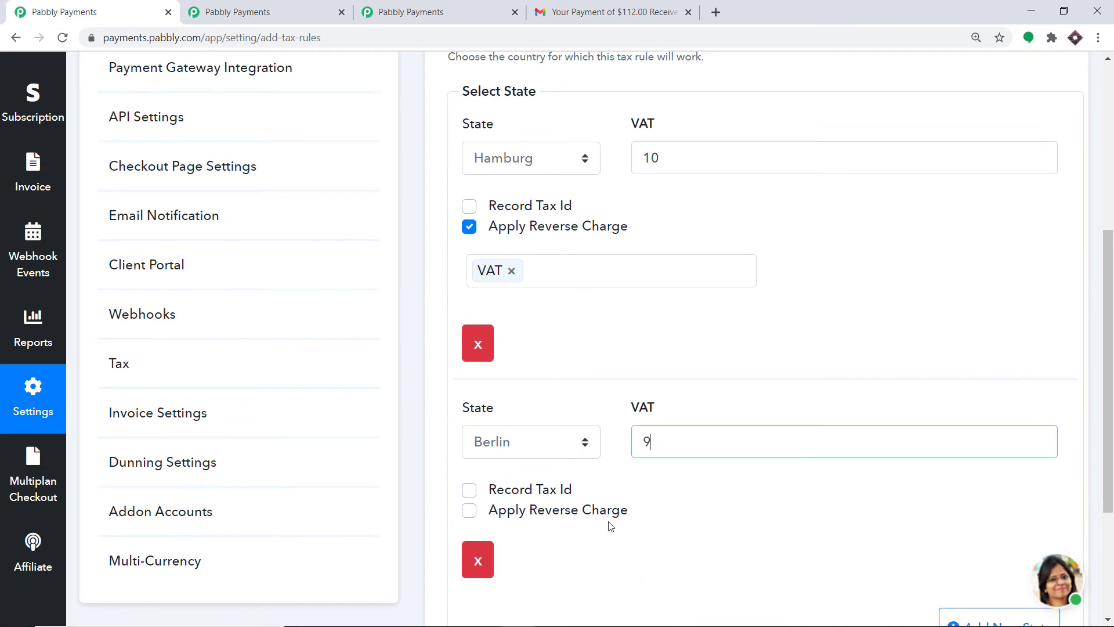
pyautogui.scroll(2, 641, 494)
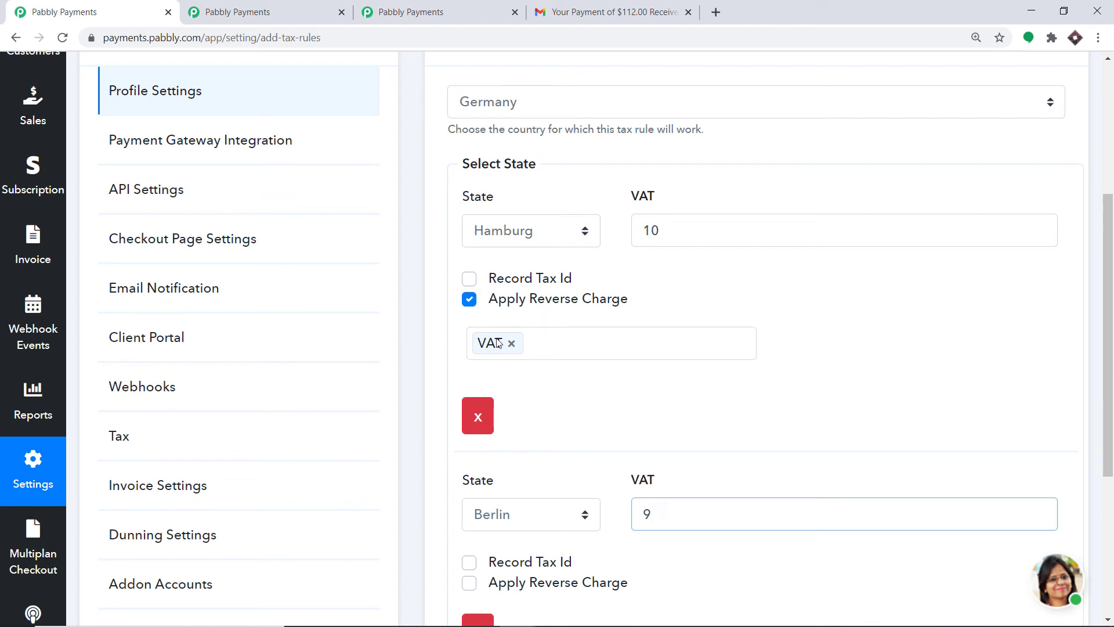
pyautogui.scroll(-4, 642, 251)
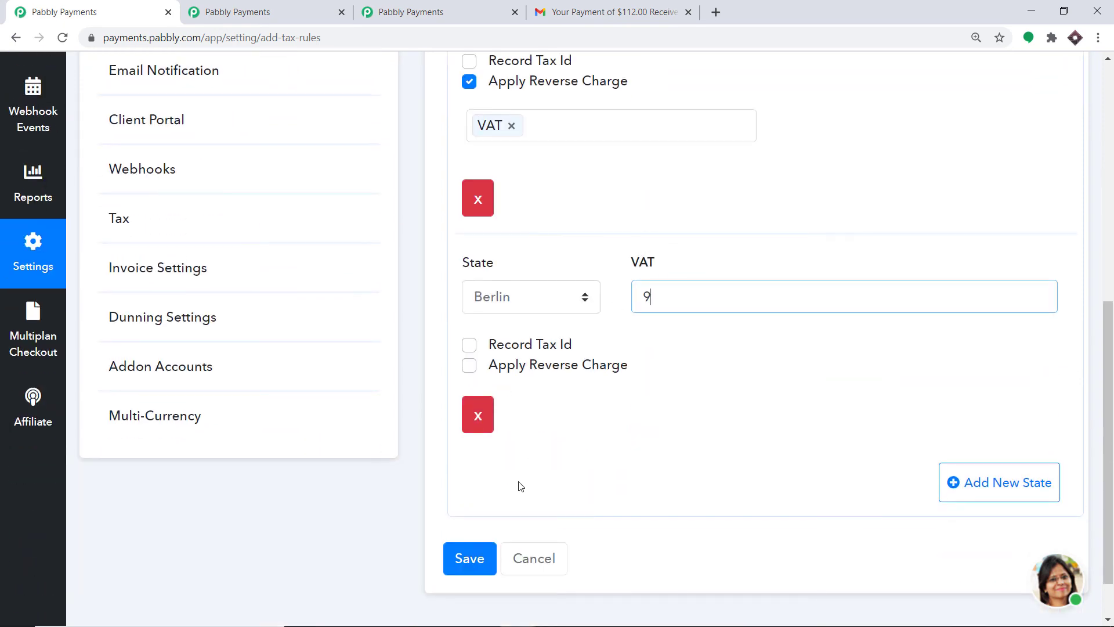
# Save the Germany tax rule, then open the Basic plan's checkout from Products.
pyautogui.click(471, 557)
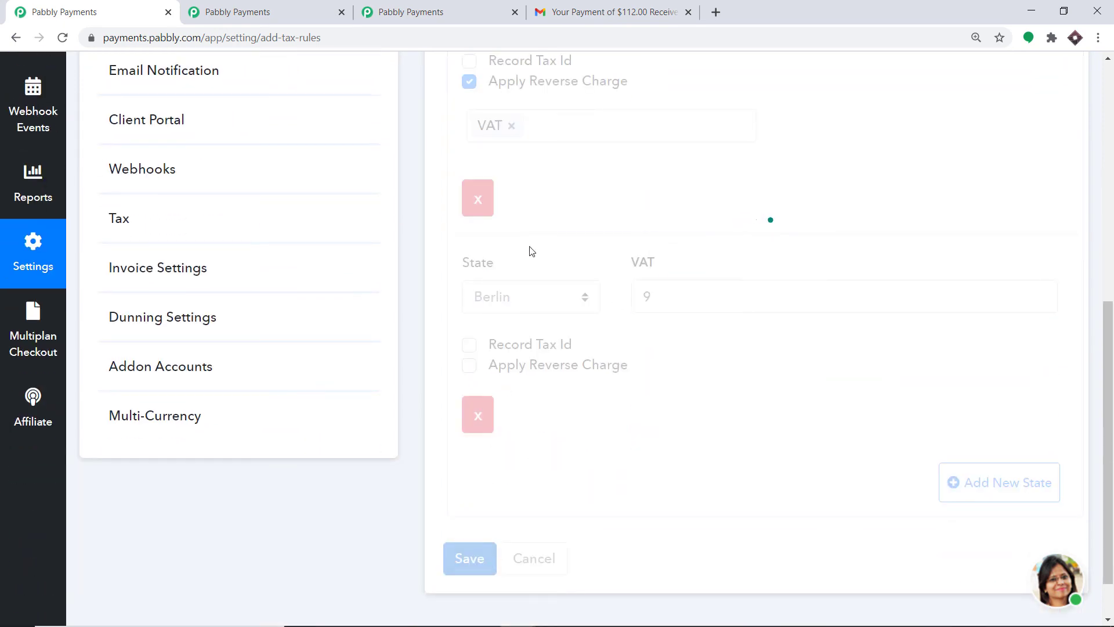
pyautogui.scroll(5, 238, 266)
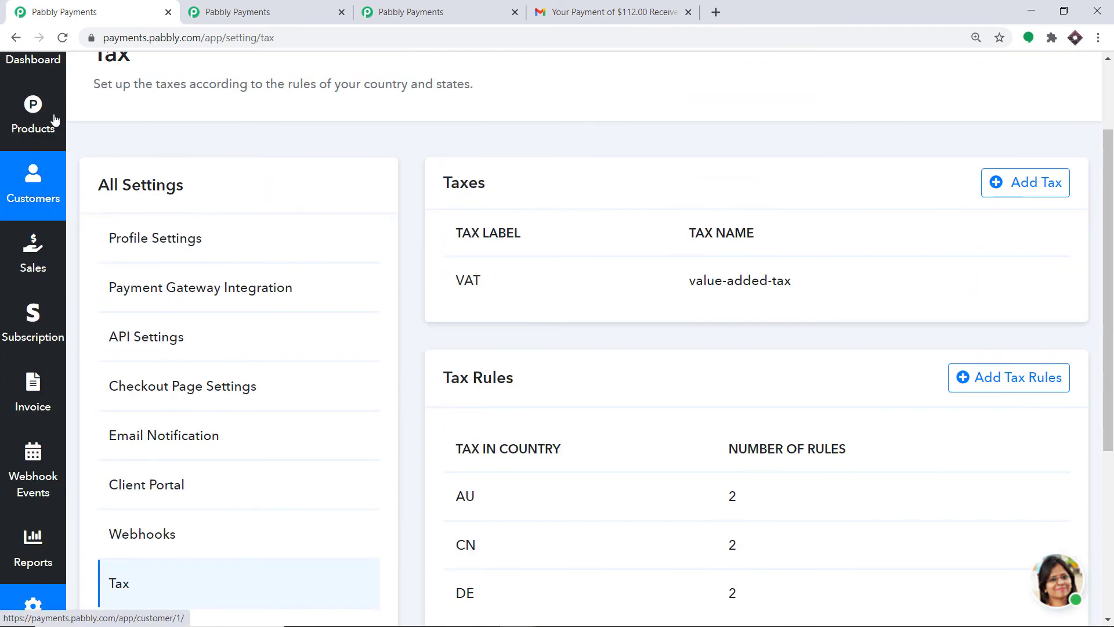
pyautogui.click(54, 119)
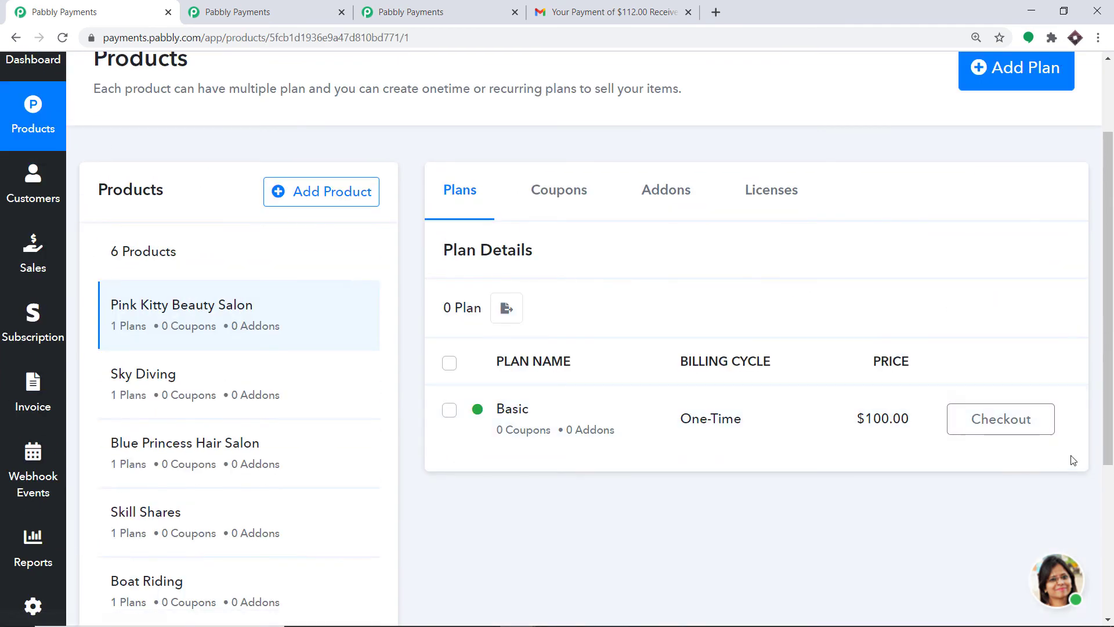
pyautogui.click(955, 428)
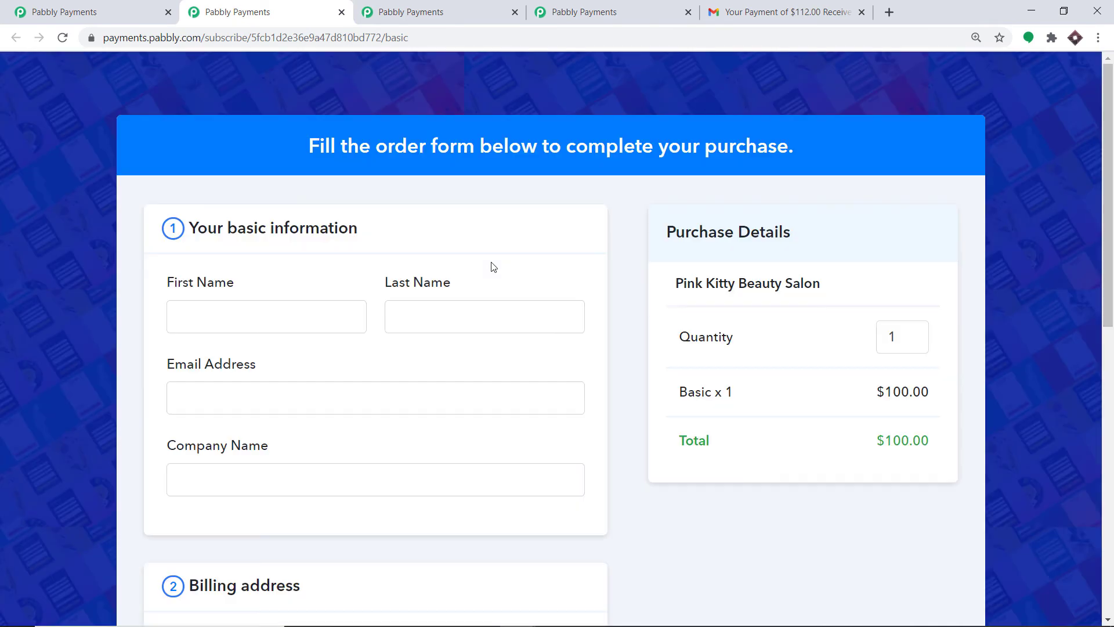
# Set the checkout billing address to Germany, Berlin, to see the 9% VAT line.
pyautogui.scroll(-7, 406, 278)
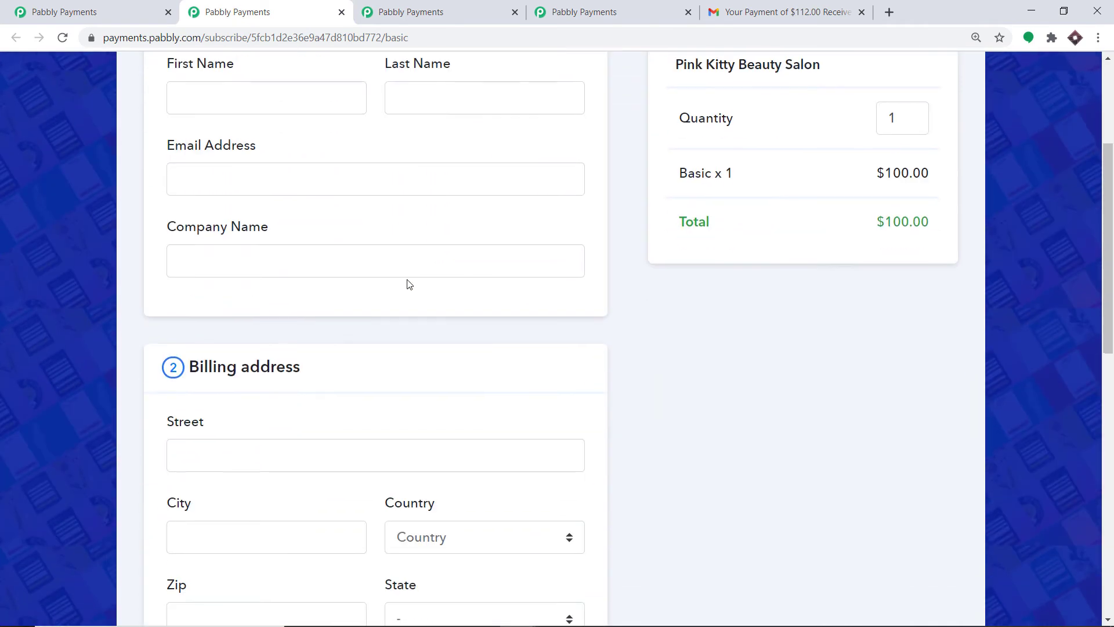
pyautogui.click(483, 323)
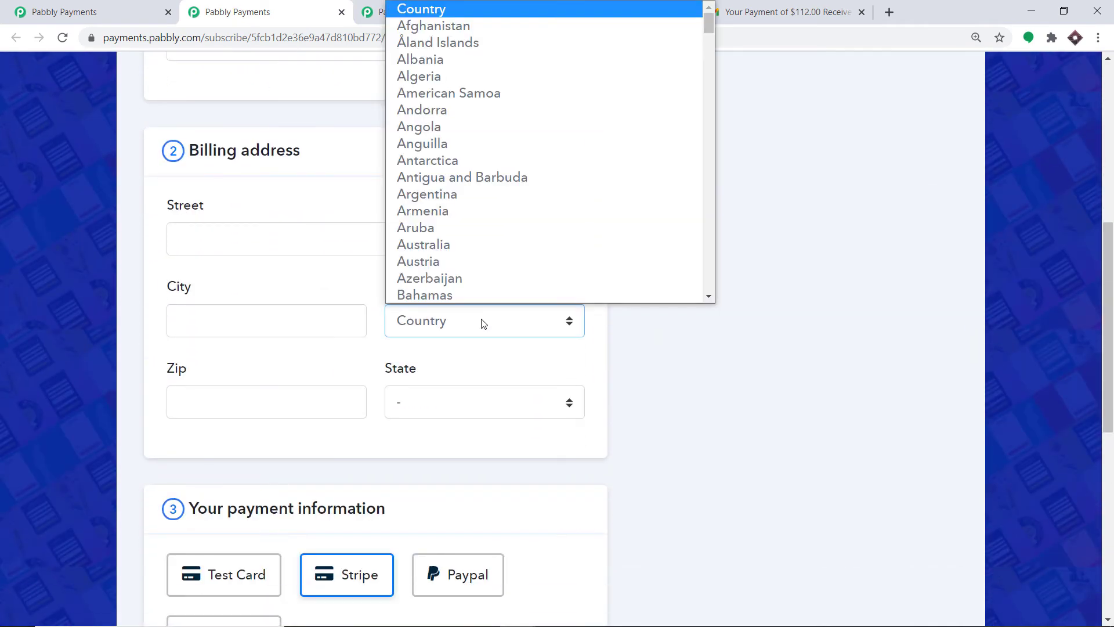
pyautogui.write('ger')
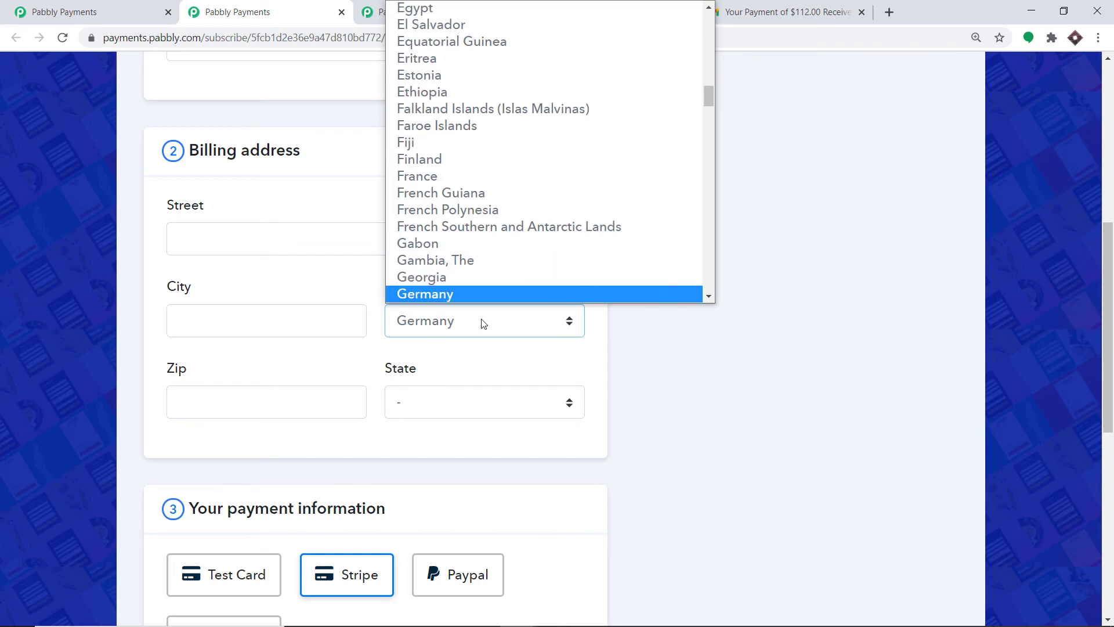
pyautogui.scroll(-1, 480, 295)
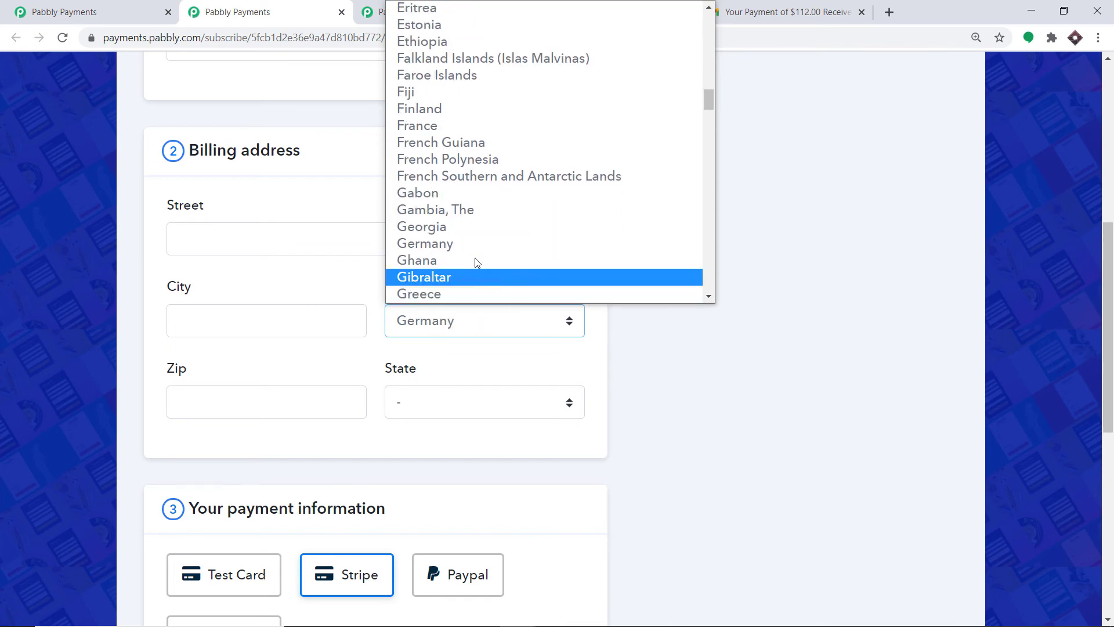
pyautogui.click(471, 242)
pyautogui.scroll(3, 636, 311)
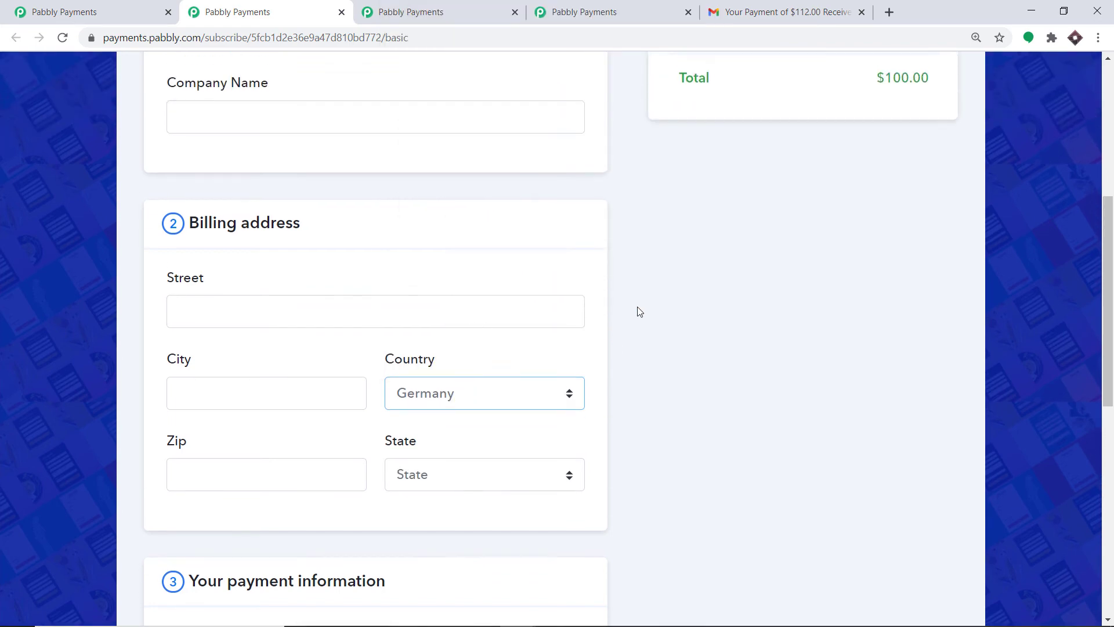
pyautogui.click(442, 543)
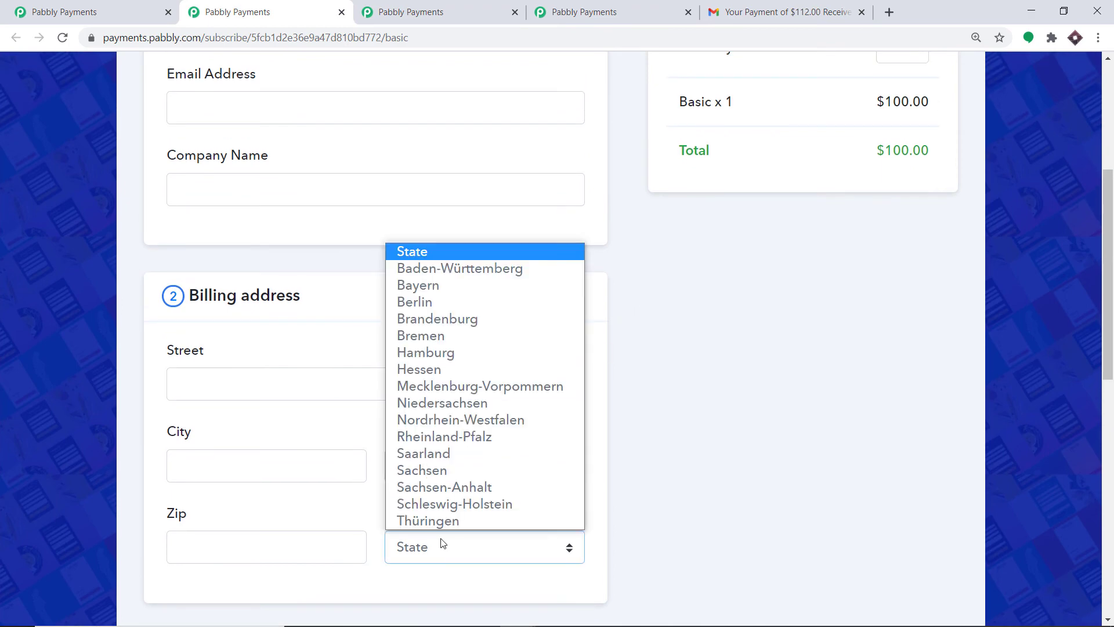
pyautogui.press('Down')
pyautogui.press('Down')
pyautogui.press('Down')
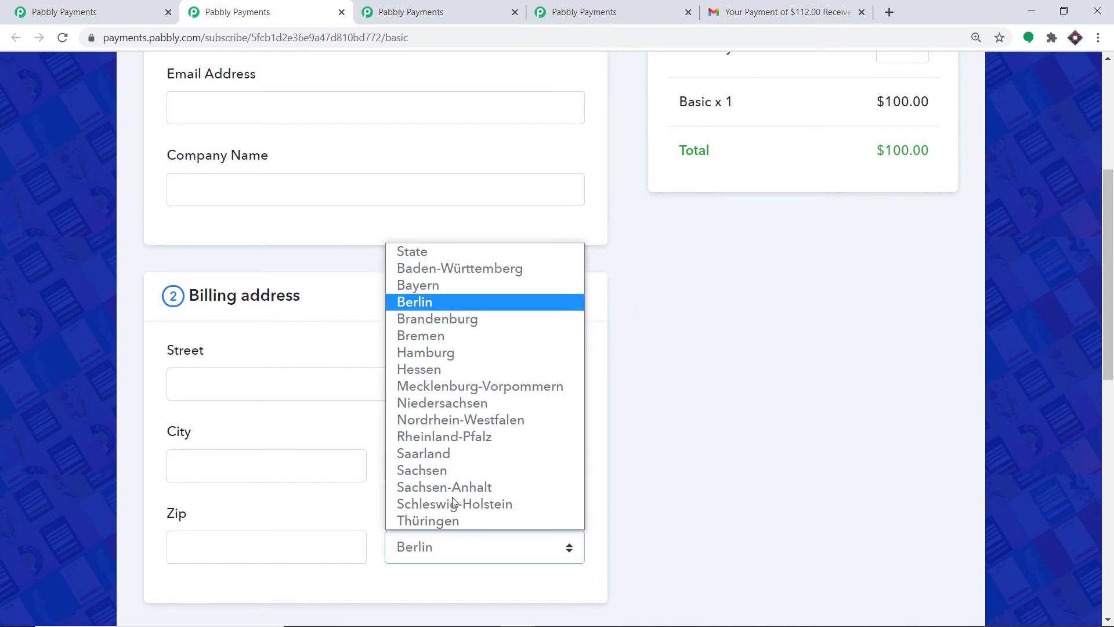
pyautogui.click(478, 305)
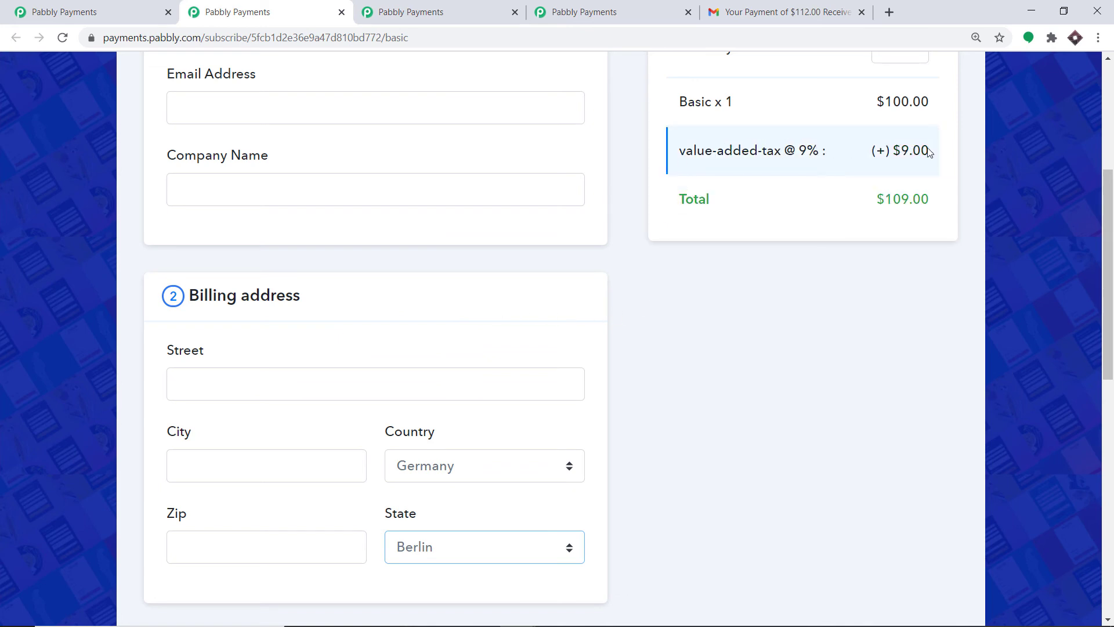
# Switch the billing state to Hamburg, leaving a $100.00 total with no VAT.
pyautogui.click(422, 545)
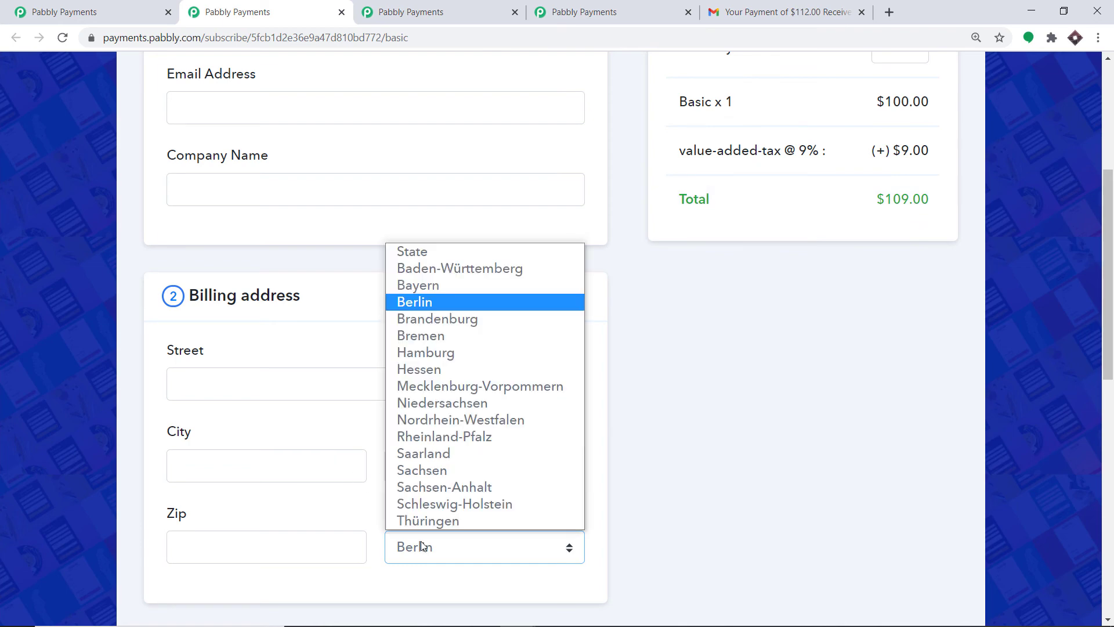
pyautogui.press('h')
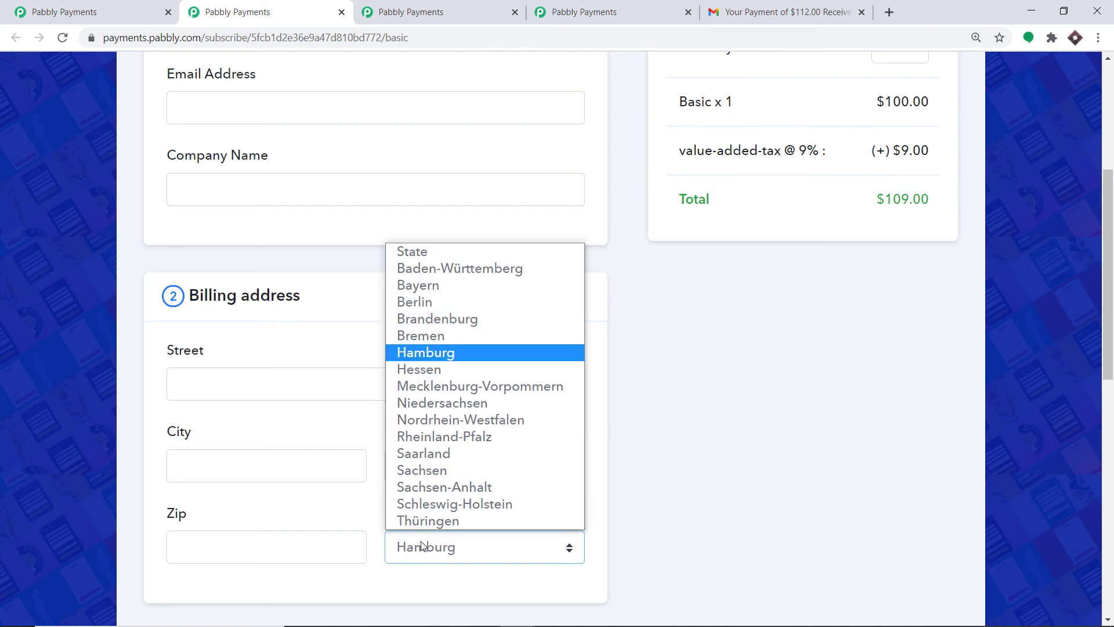
pyautogui.click(493, 352)
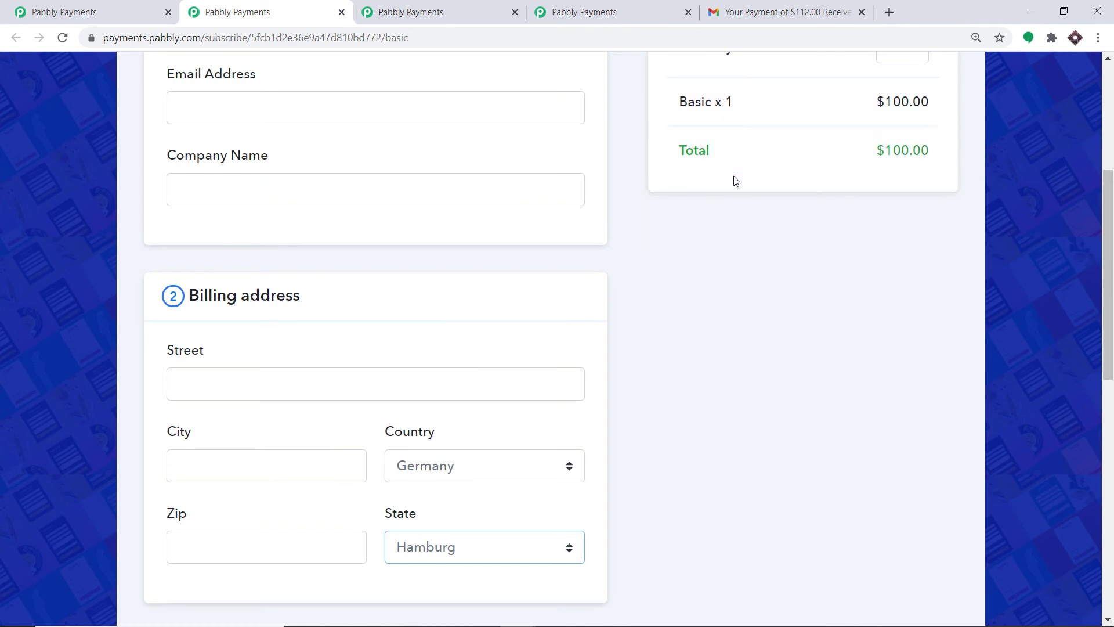
# Enter the customer's first name, last name and e-mail address on the checkout.
pyautogui.scroll(5, 1079, 199)
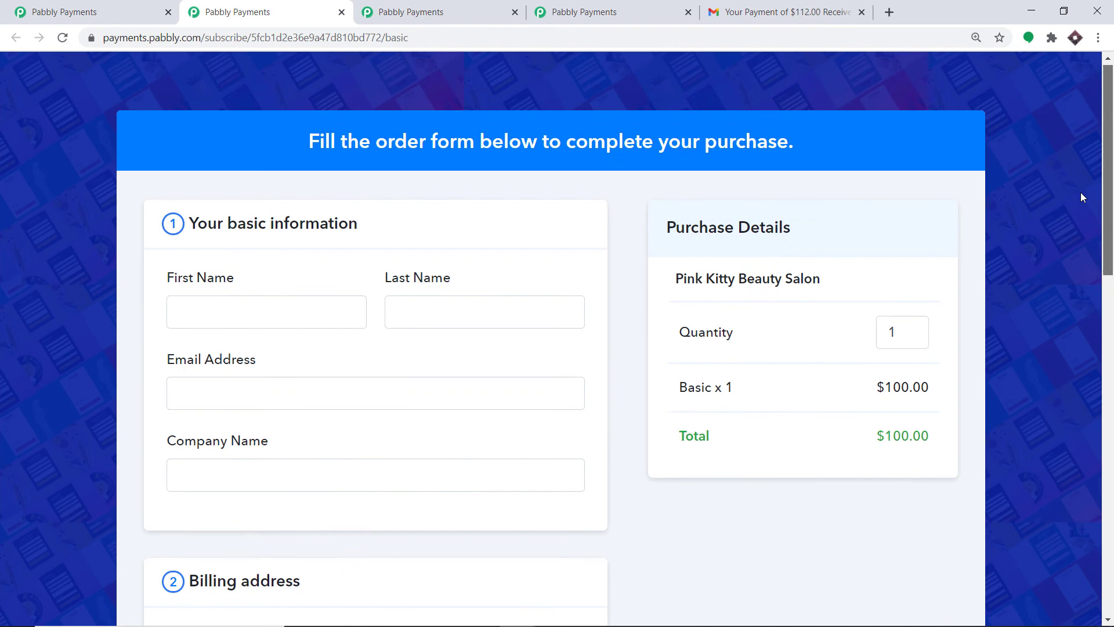
pyautogui.click(252, 317)
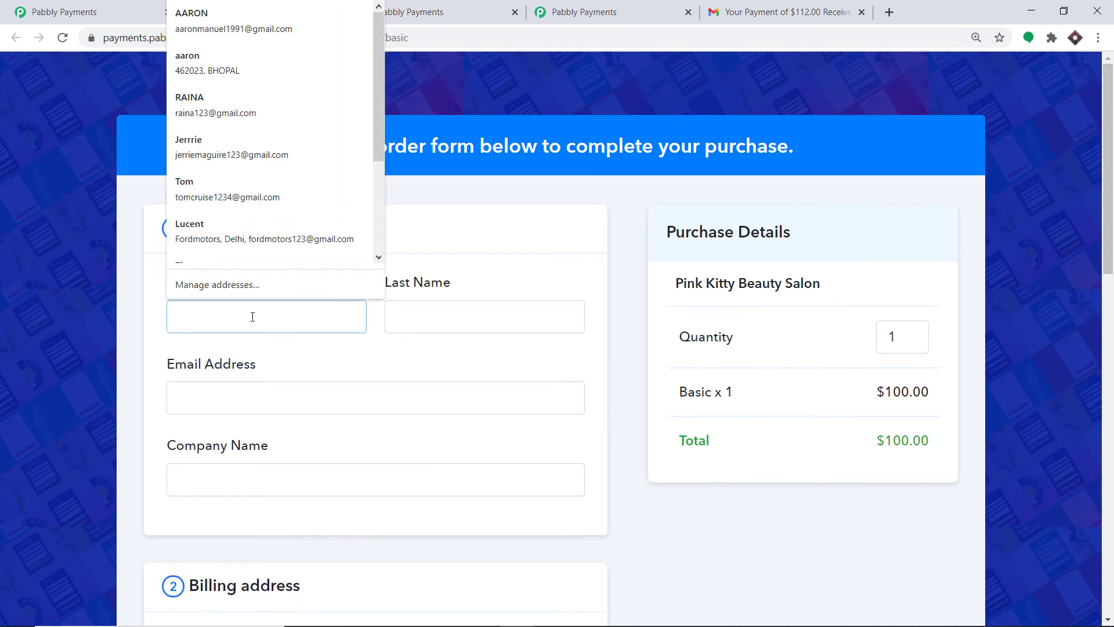
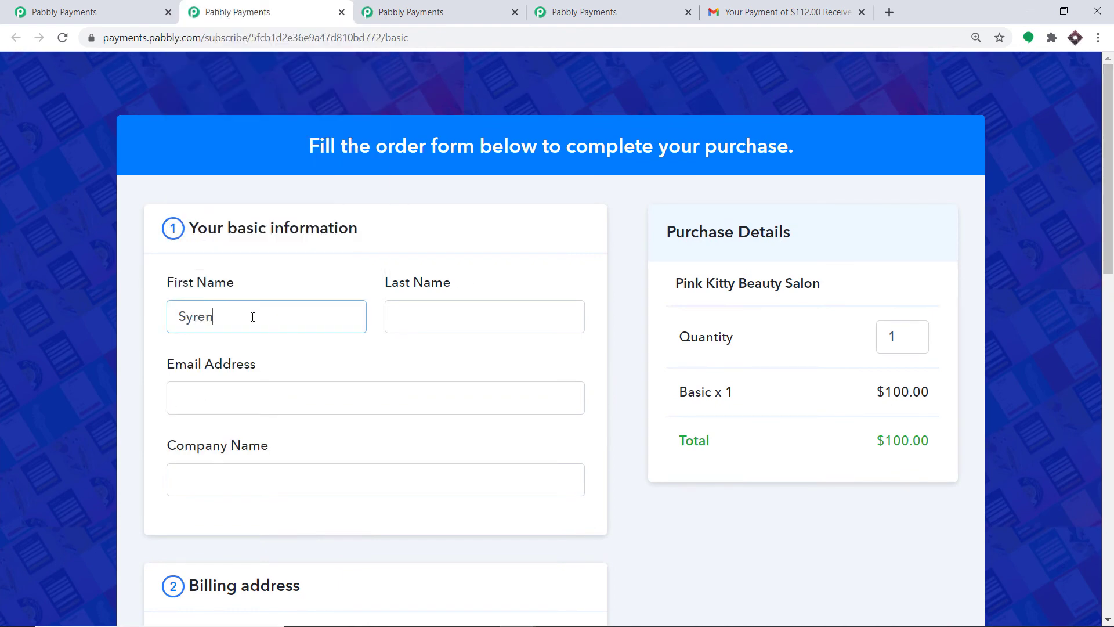
pyautogui.click(415, 308)
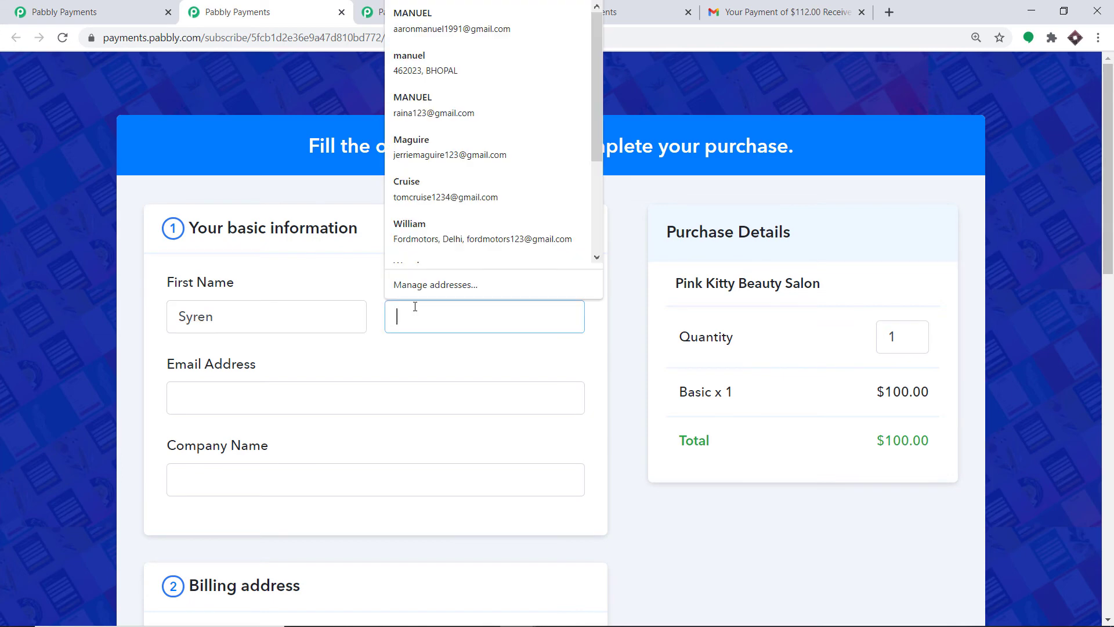
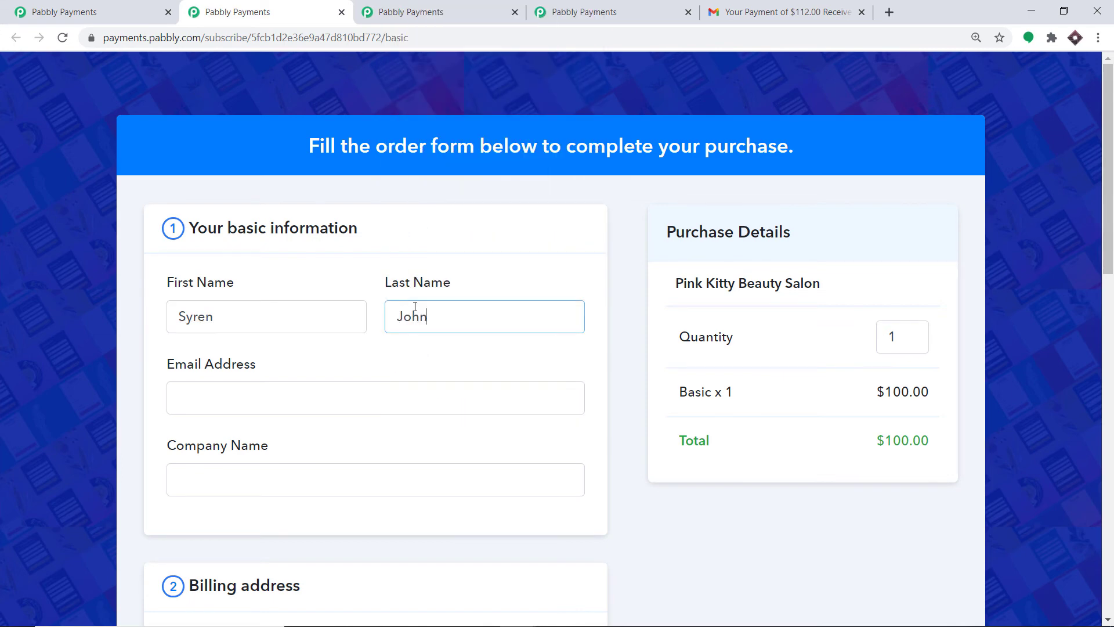
pyautogui.scroll(-3, 424, 304)
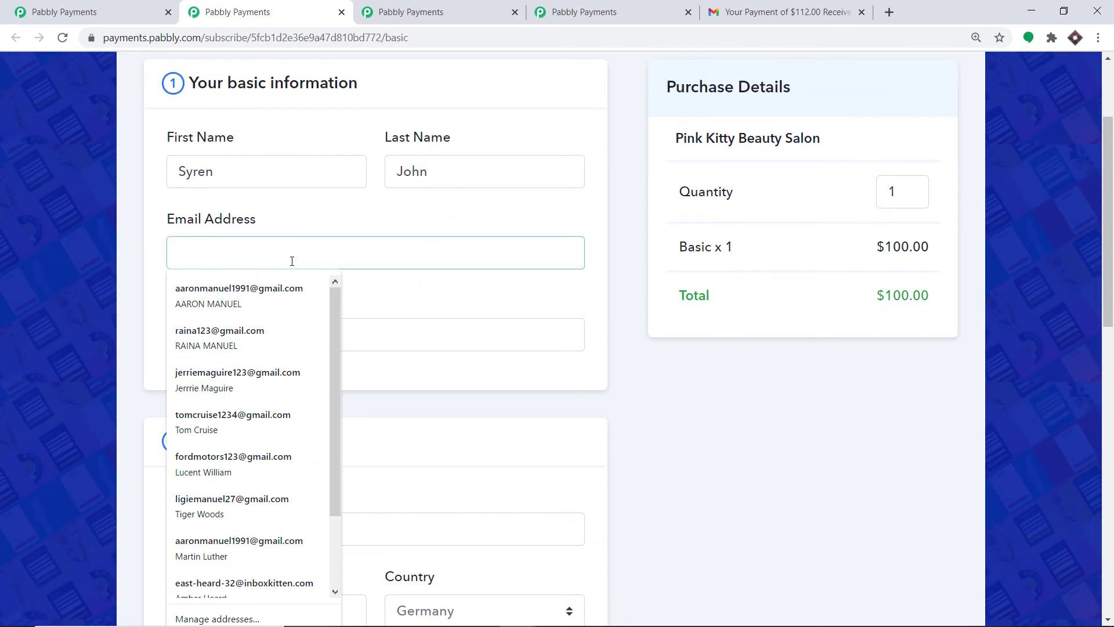
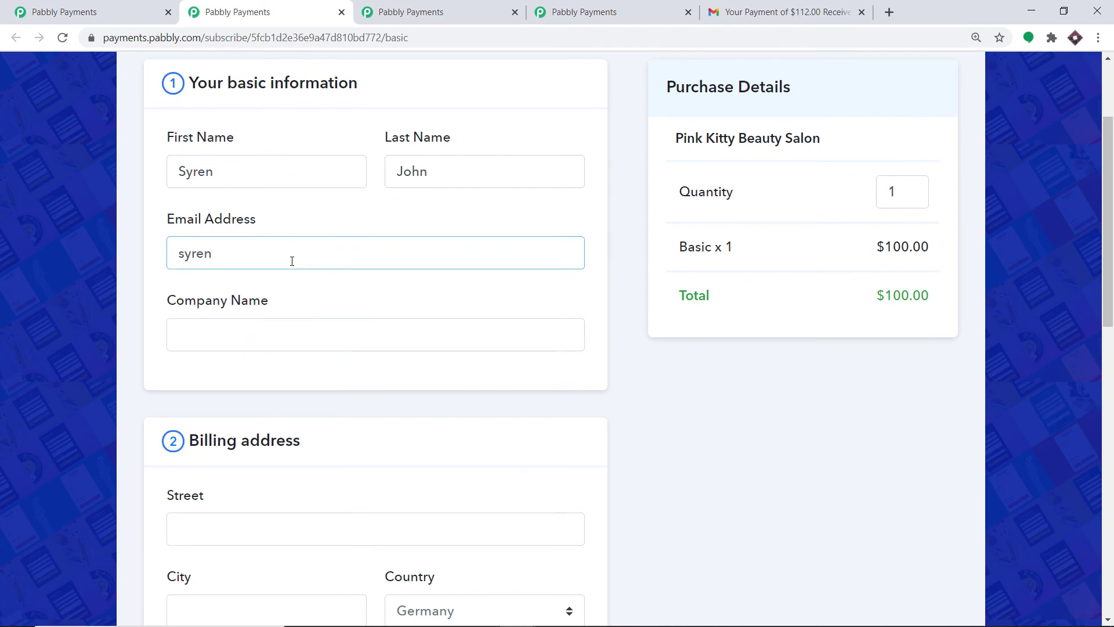
# Fill in the customer's street address, city and zip code.
pyautogui.scroll(-3, 289, 278)
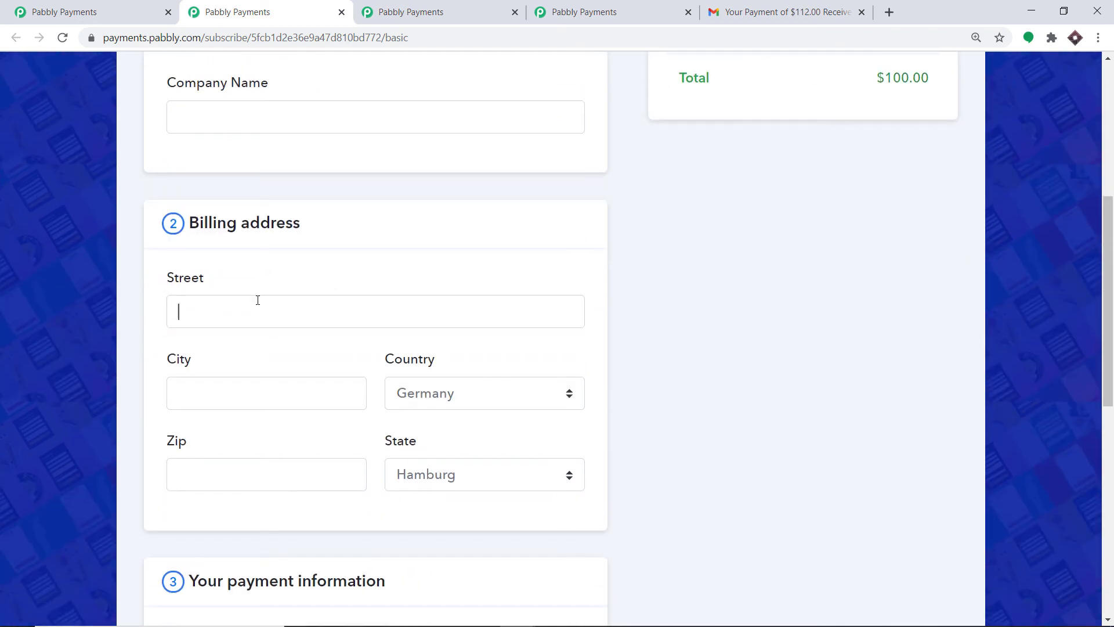
pyautogui.click(258, 300)
pyautogui.write('Goodsv')
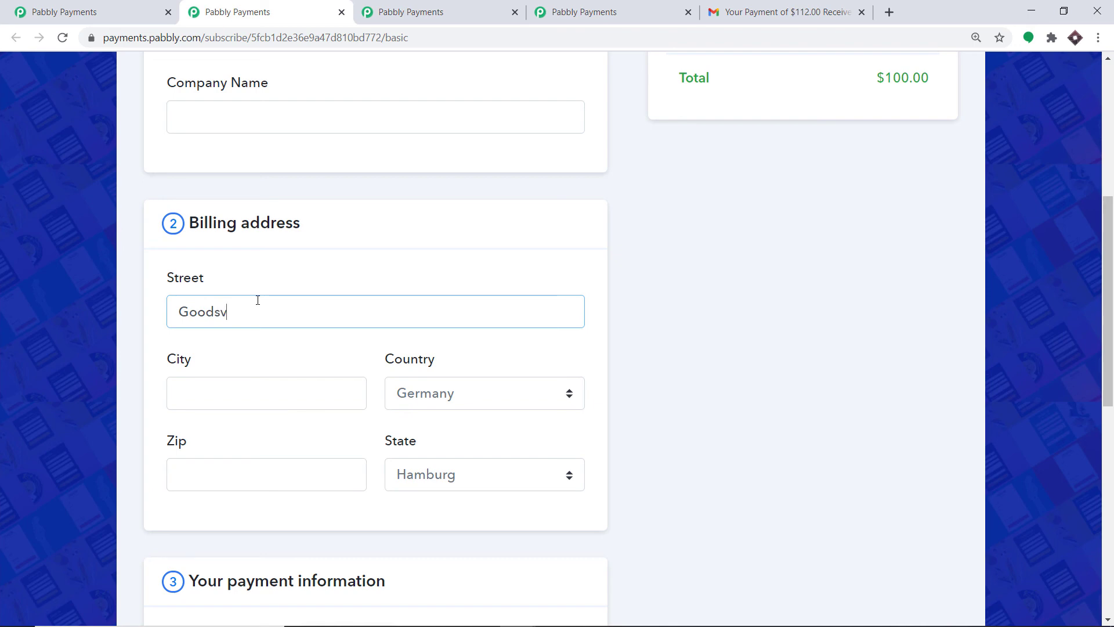
pyautogui.write('illa')
pyautogui.click(281, 403)
pyautogui.scroll(-1, 281, 403)
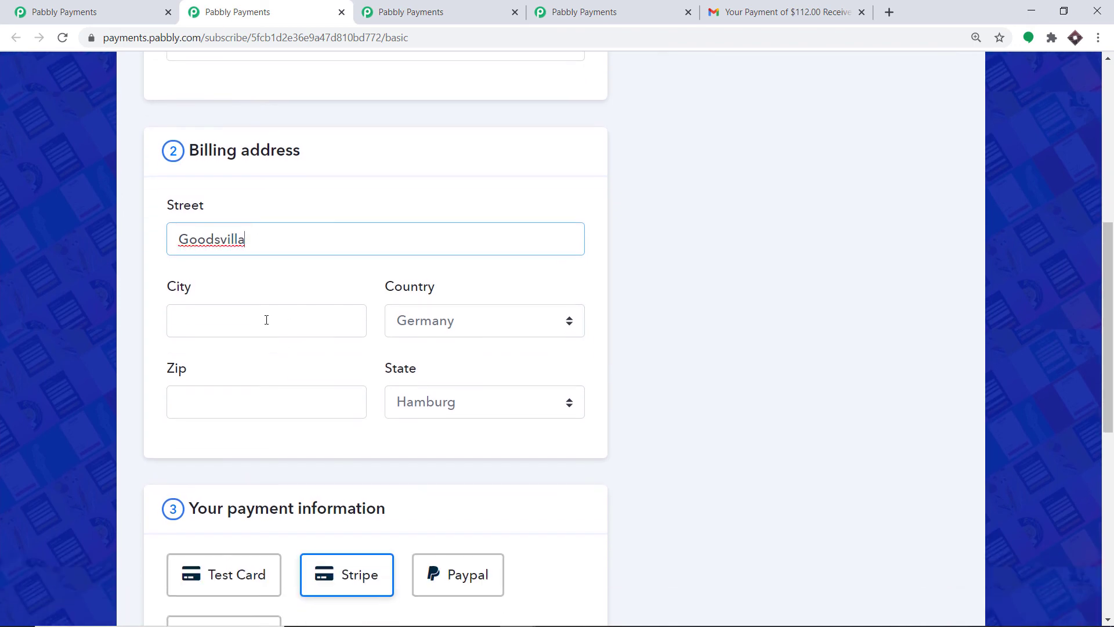
pyautogui.click(266, 319)
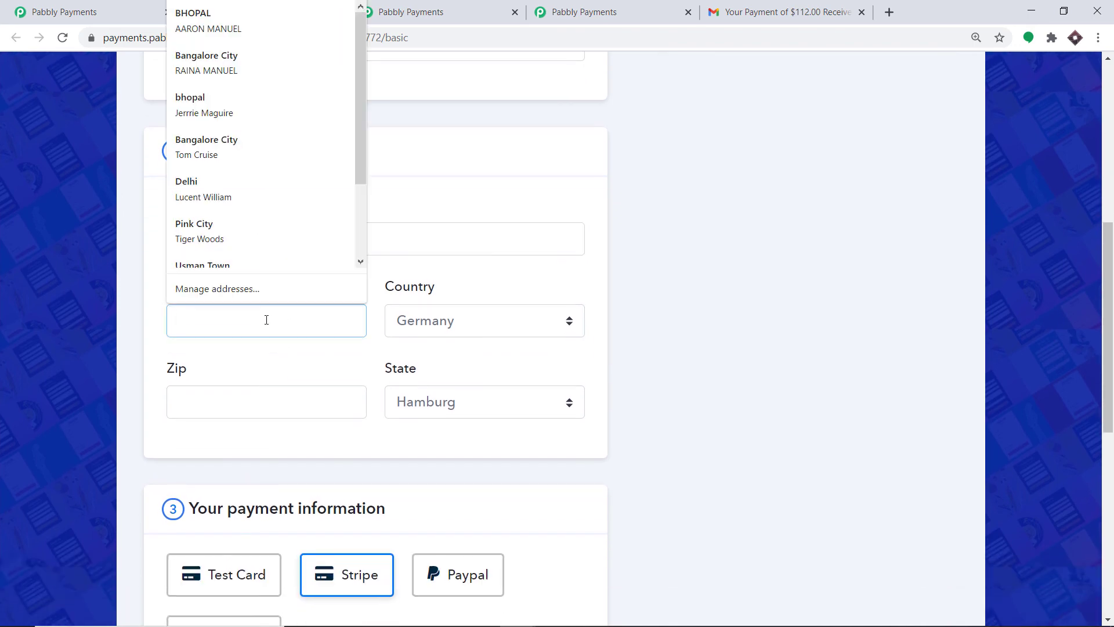
pyautogui.write('Upper City')
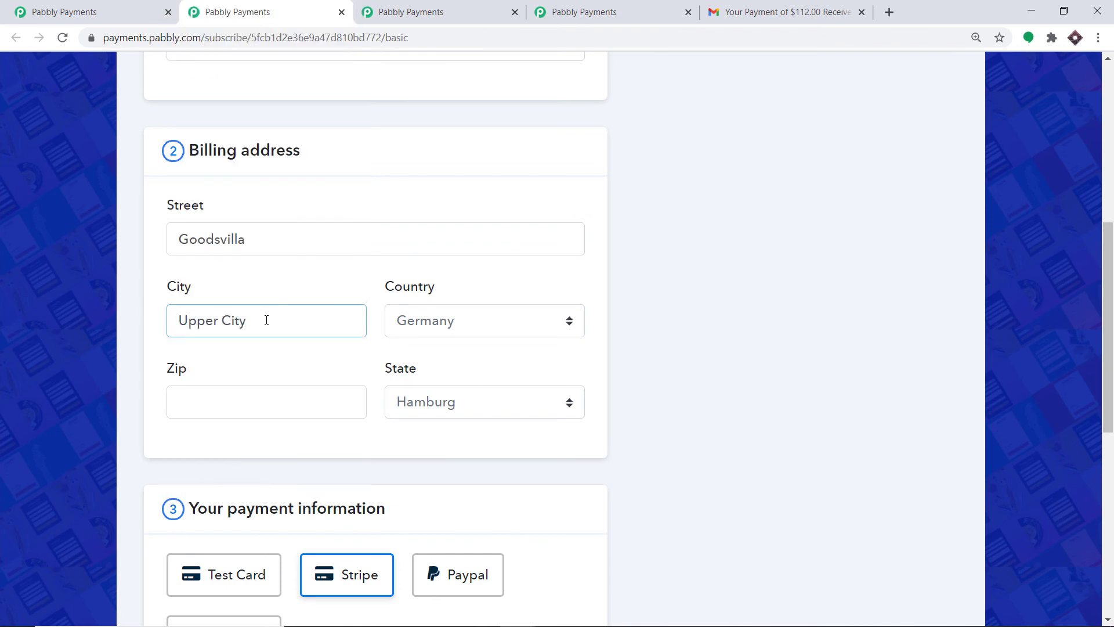
pyautogui.scroll(-1, 262, 334)
pyautogui.click(246, 332)
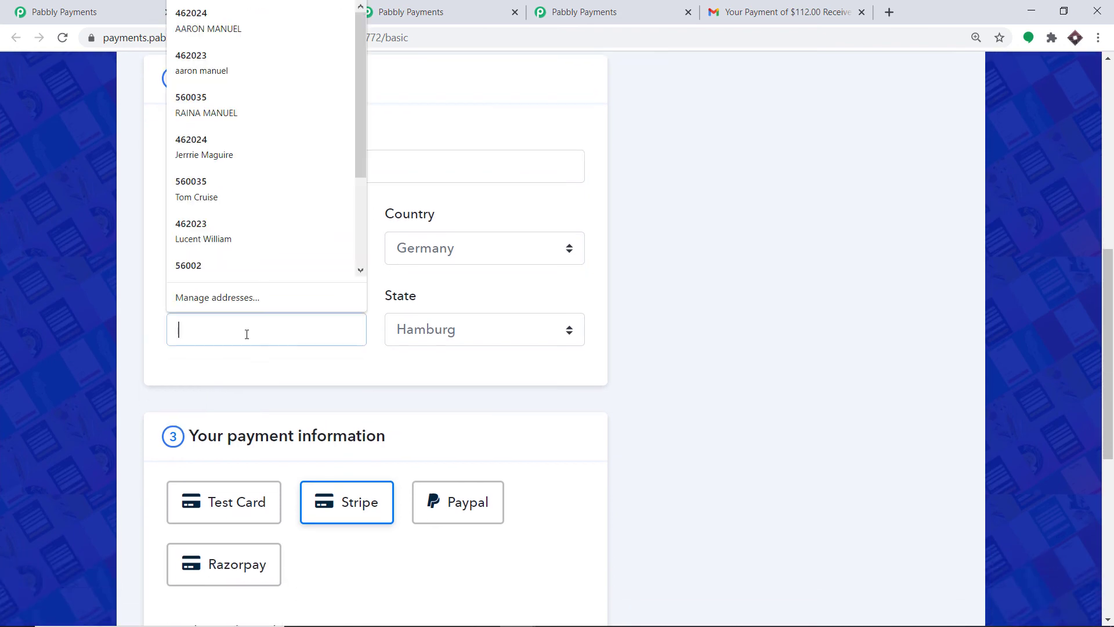
pyautogui.write('23001')
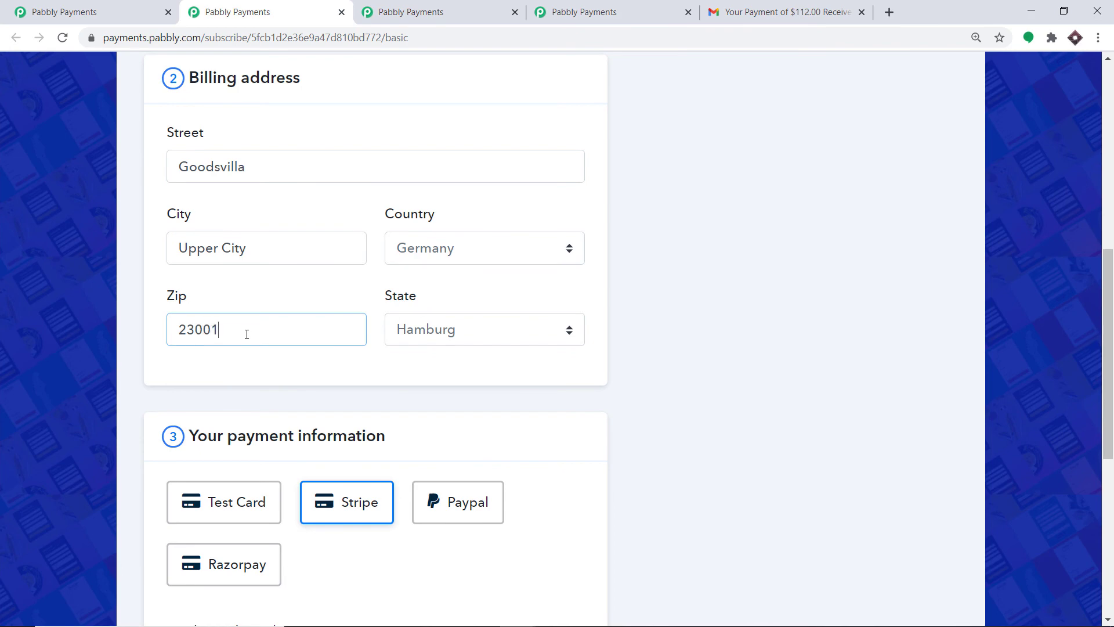
# Pay with the successful test card details and submit the order.
pyautogui.scroll(-3, 284, 347)
pyautogui.click(235, 283)
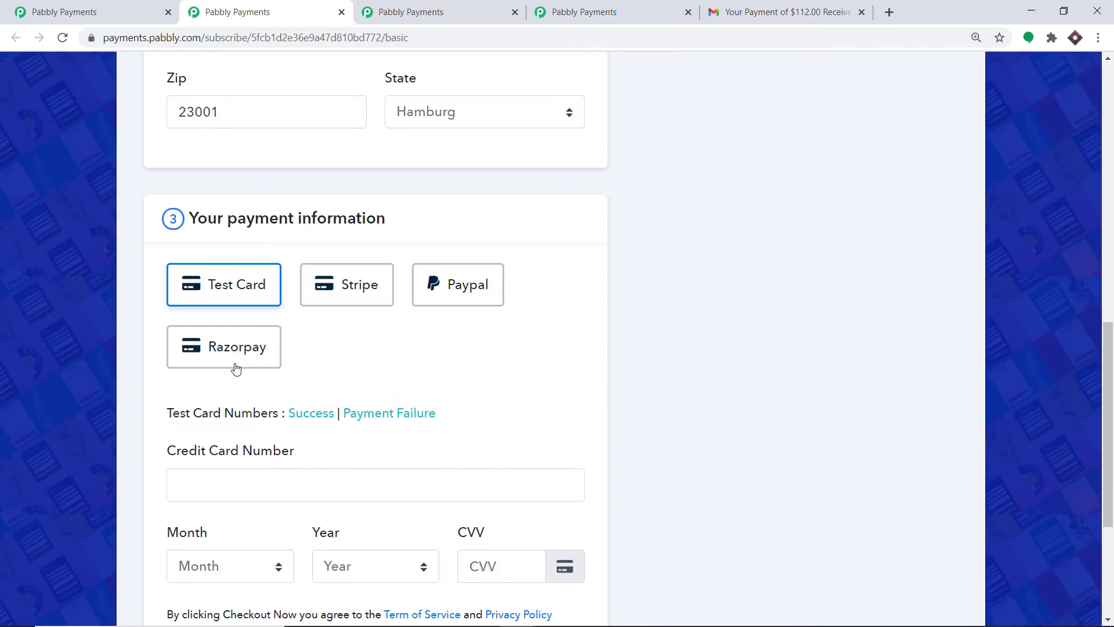
pyautogui.scroll(-2, 304, 365)
pyautogui.click(318, 270)
pyautogui.scroll(-1, 321, 323)
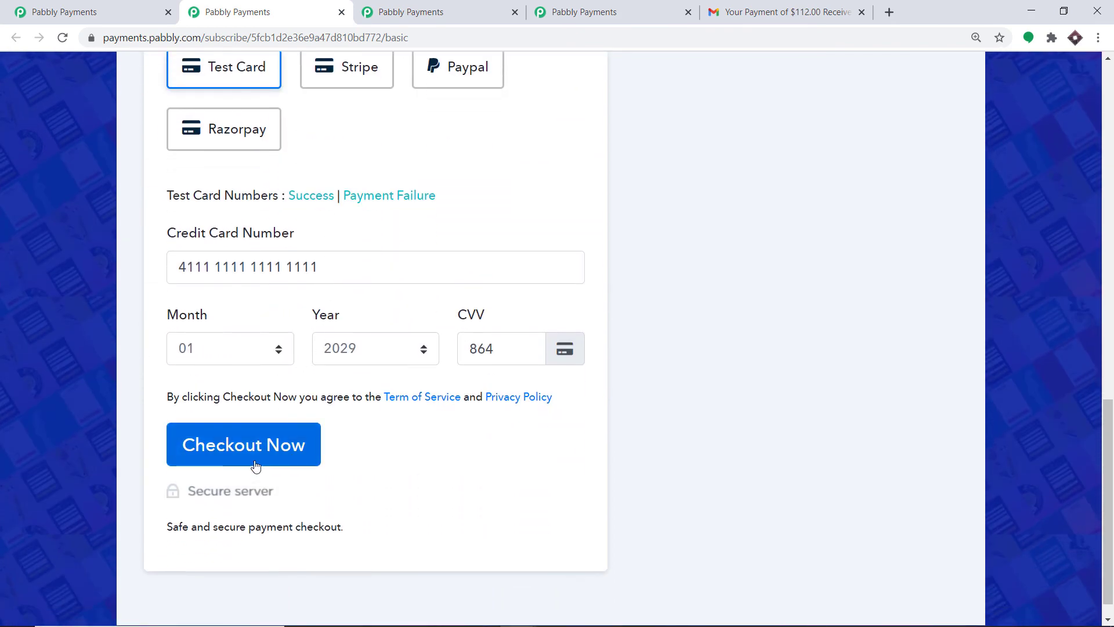
pyautogui.scroll(10, 259, 441)
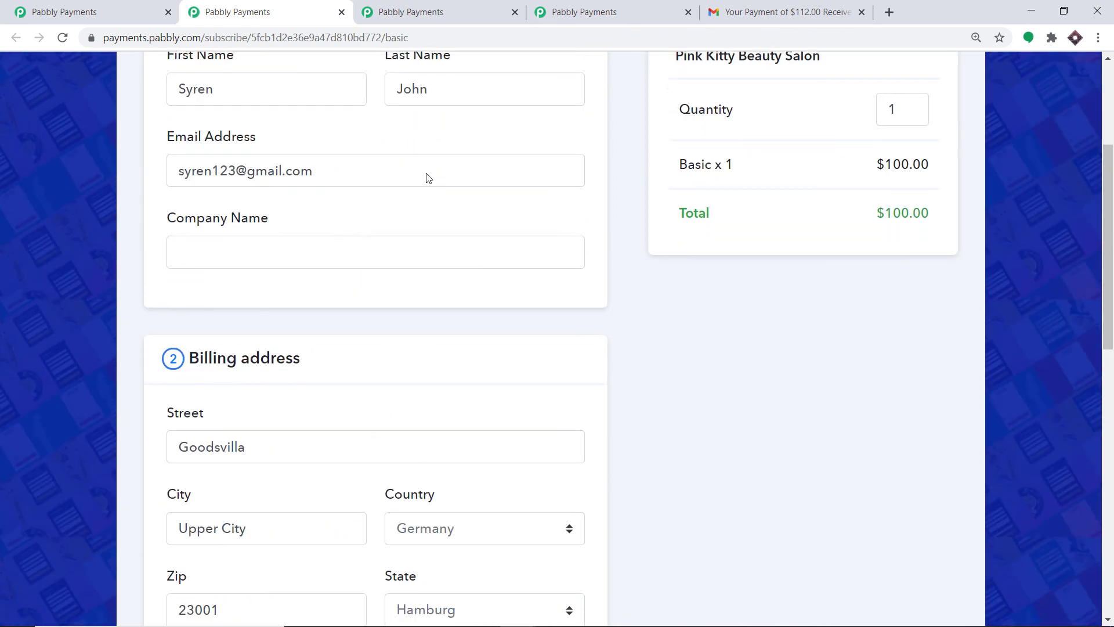
pyautogui.scroll(-5, 427, 176)
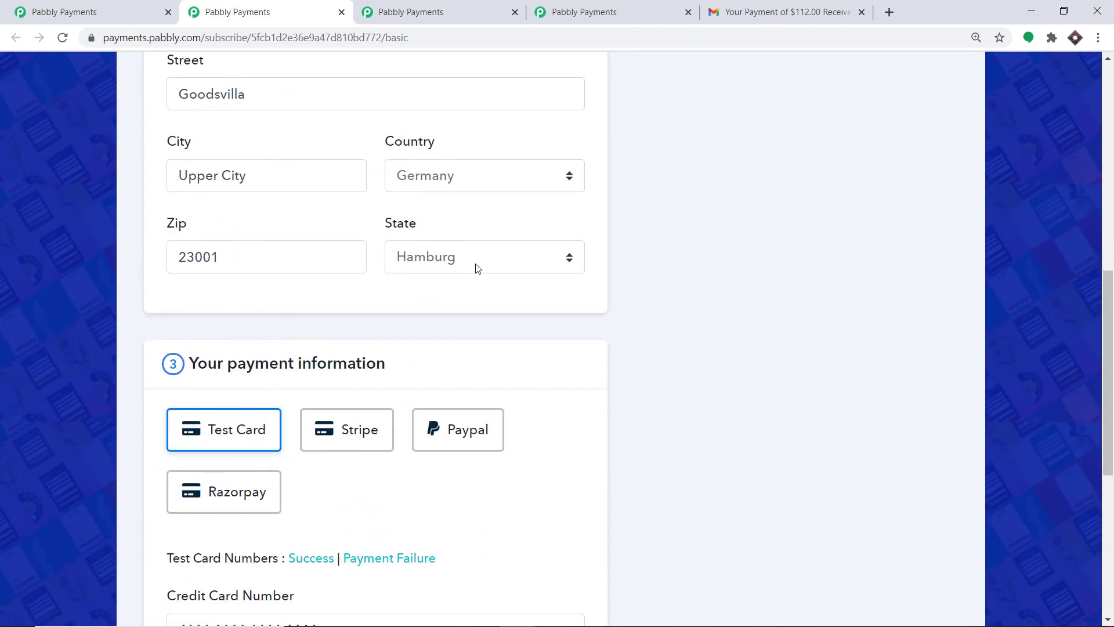
pyautogui.scroll(-7, 496, 261)
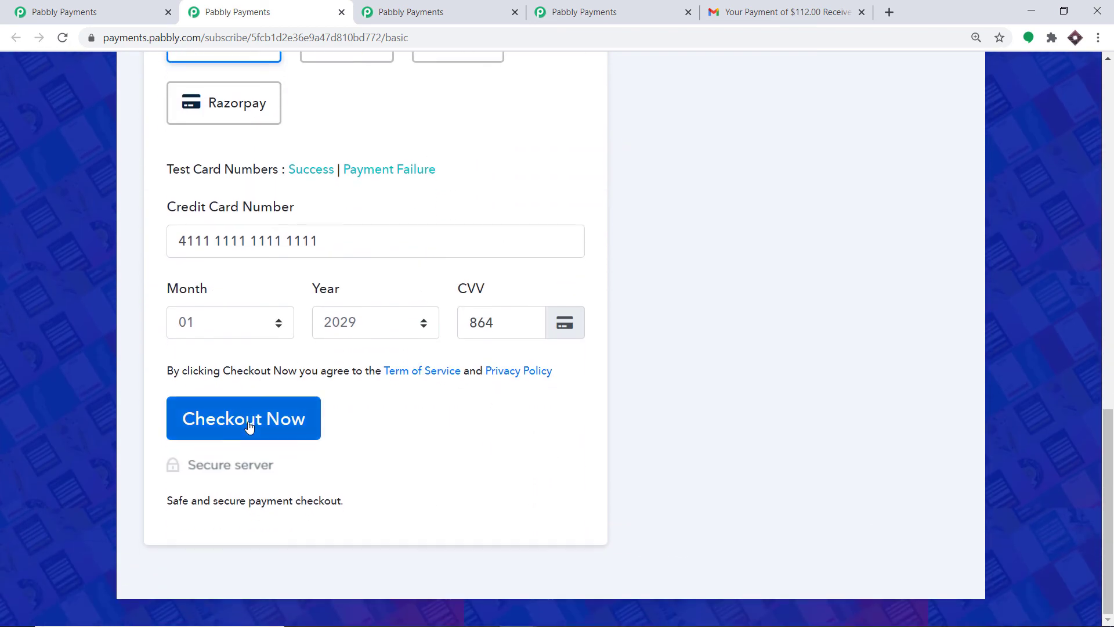
pyautogui.click(251, 423)
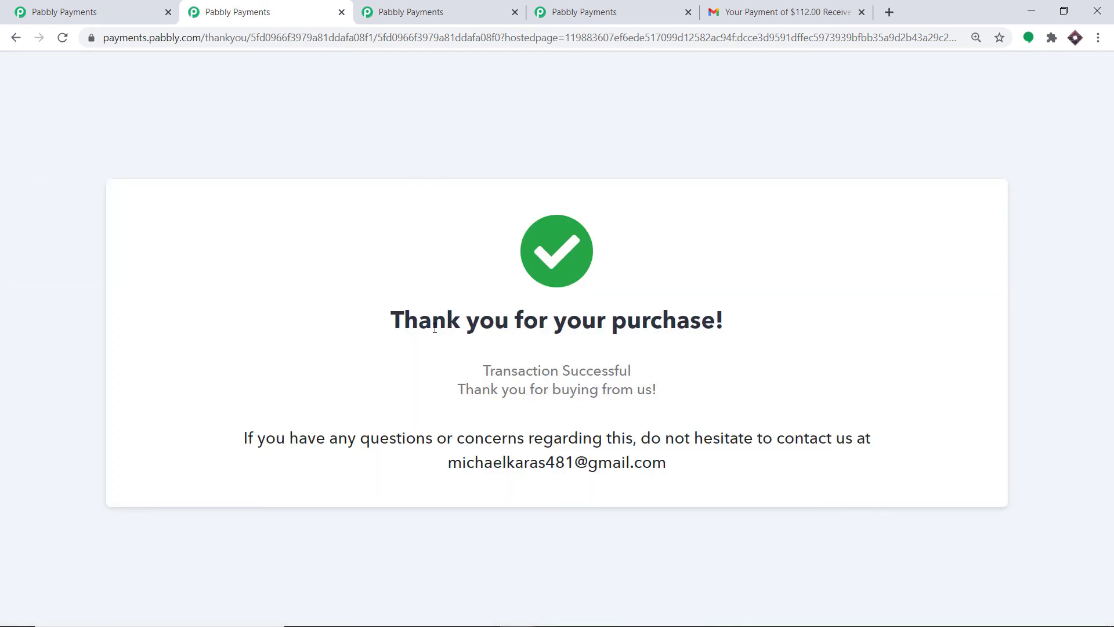
# Open the newest invoice, INV-42, and review its $100.00 total with no VAT.
pyautogui.click(140, 5)
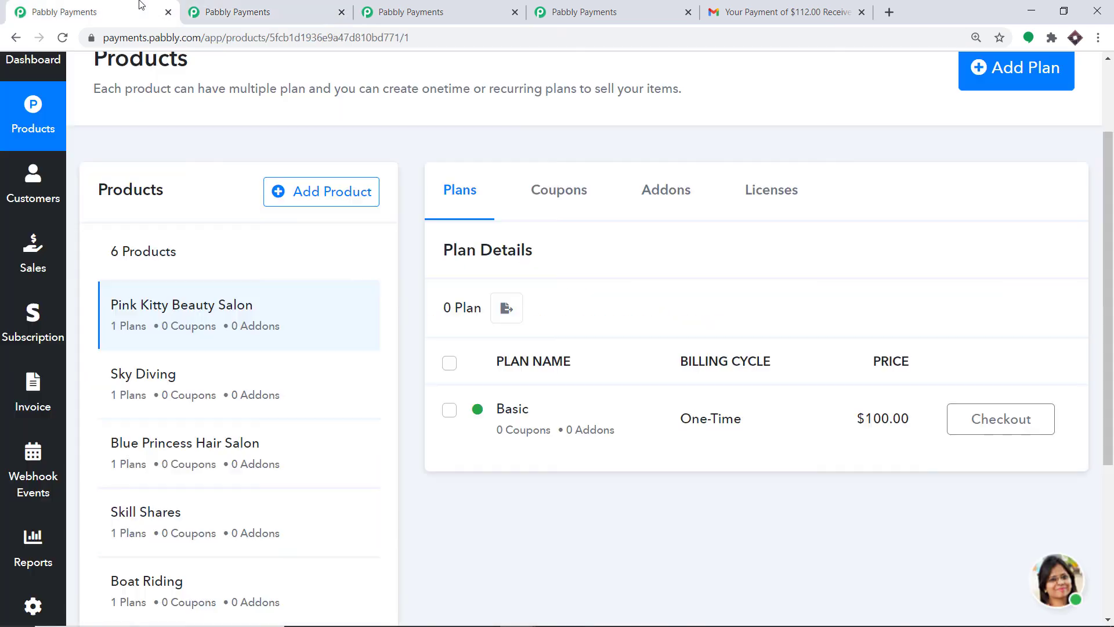
pyautogui.click(33, 395)
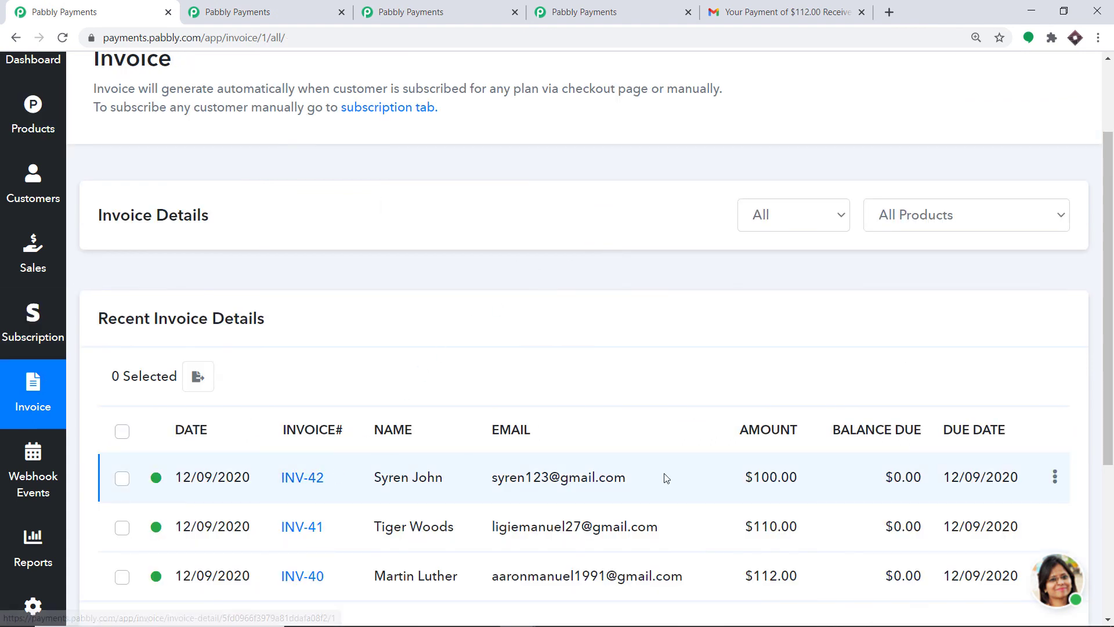
pyautogui.click(300, 478)
pyautogui.scroll(-3, 810, 310)
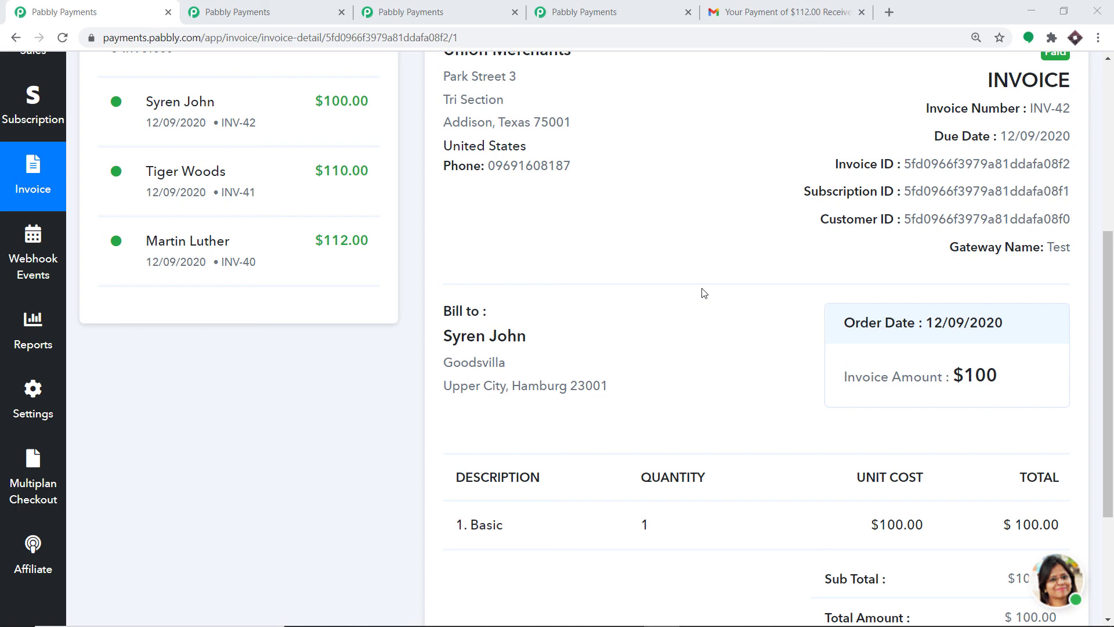
pyautogui.scroll(1, 301, 361)
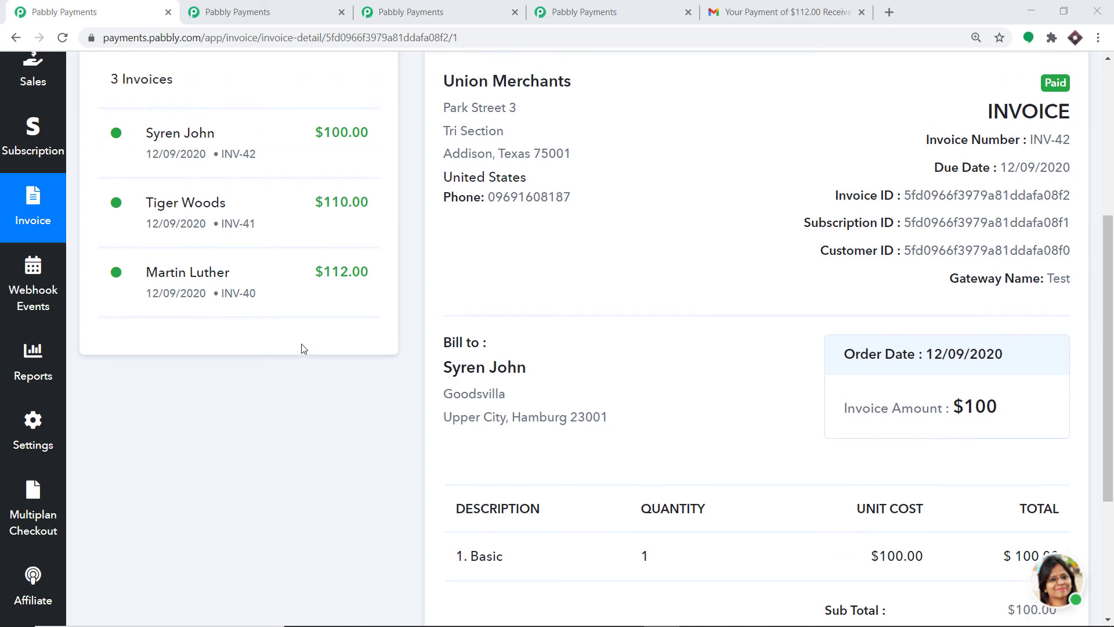
pyautogui.scroll(-2, 49, 329)
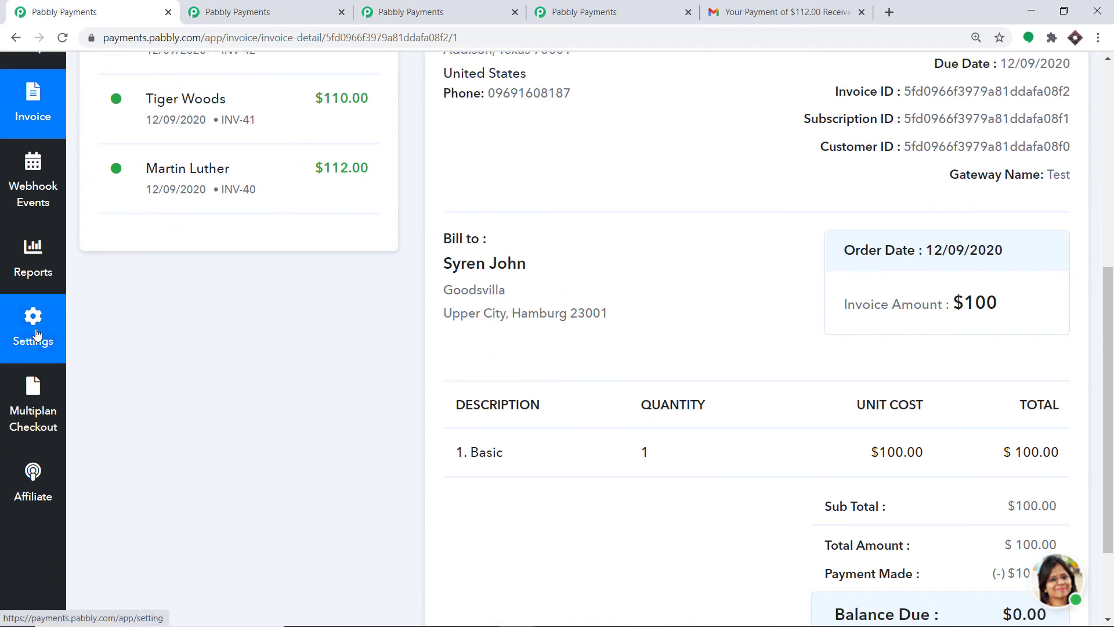
# Start a new tax rule in the tax settings with Cyprus as its country.
pyautogui.click(35, 334)
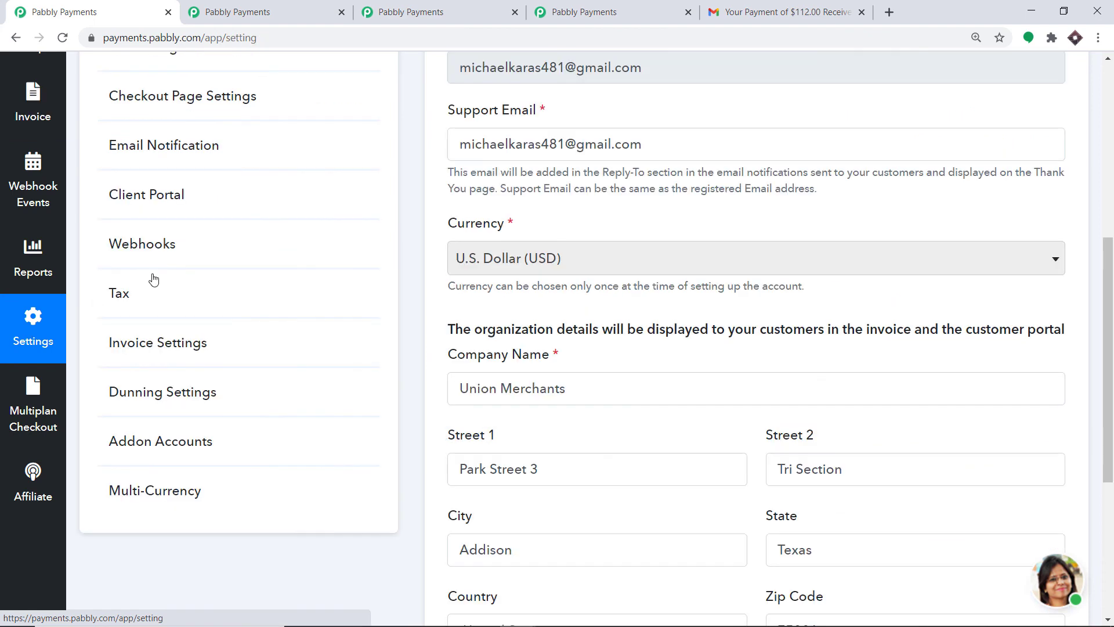
pyautogui.click(174, 291)
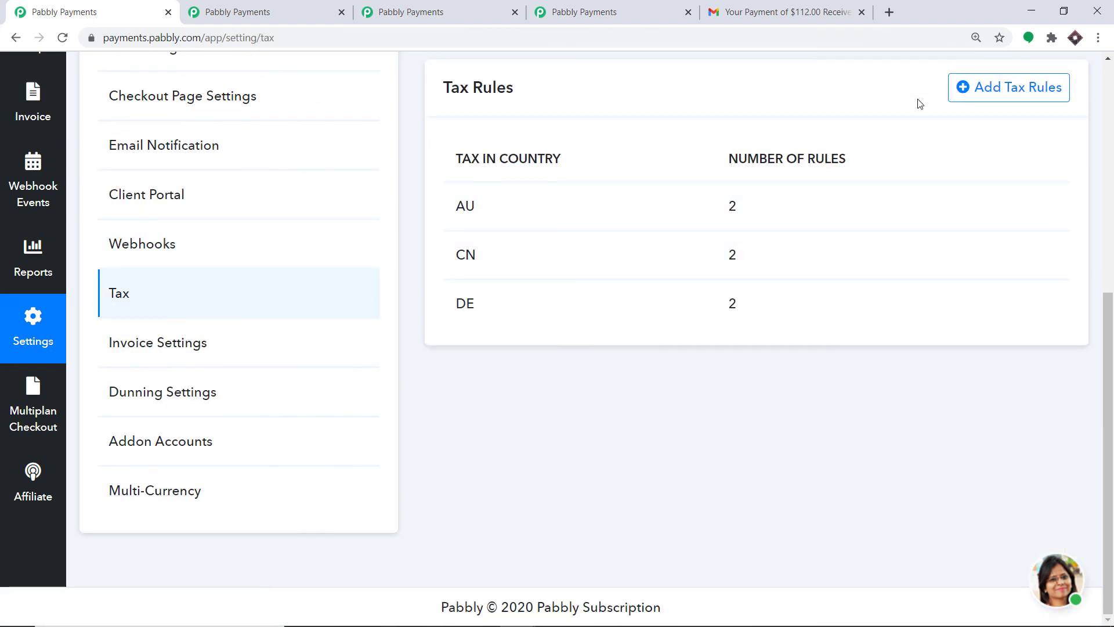
pyautogui.click(986, 90)
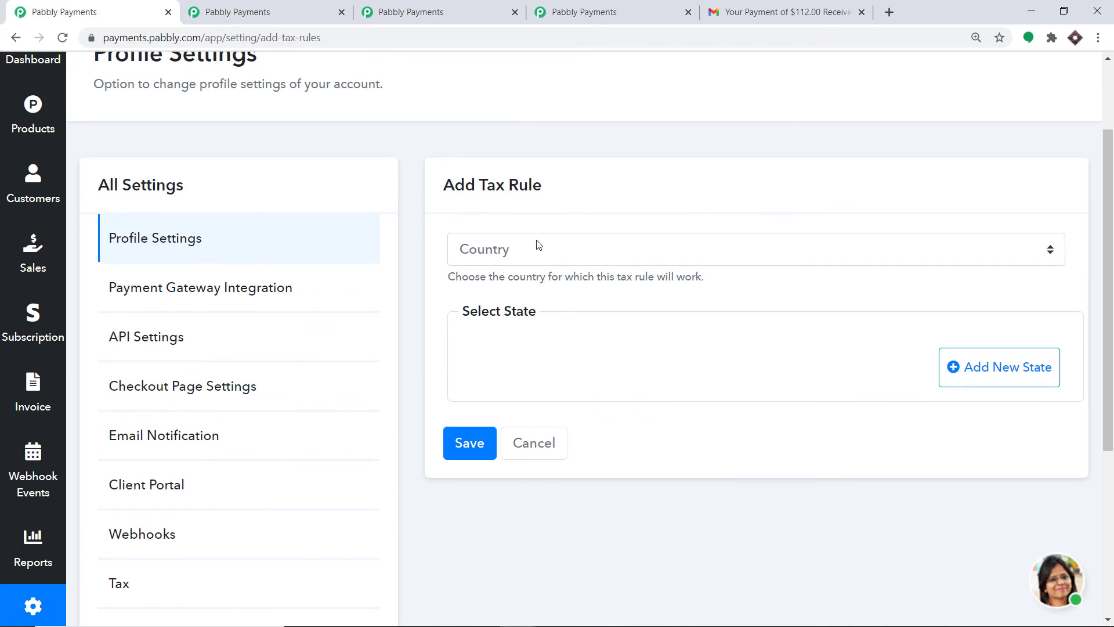
pyautogui.click(537, 245)
pyautogui.scroll(-8, 538, 246)
pyautogui.scroll(-5, 524, 444)
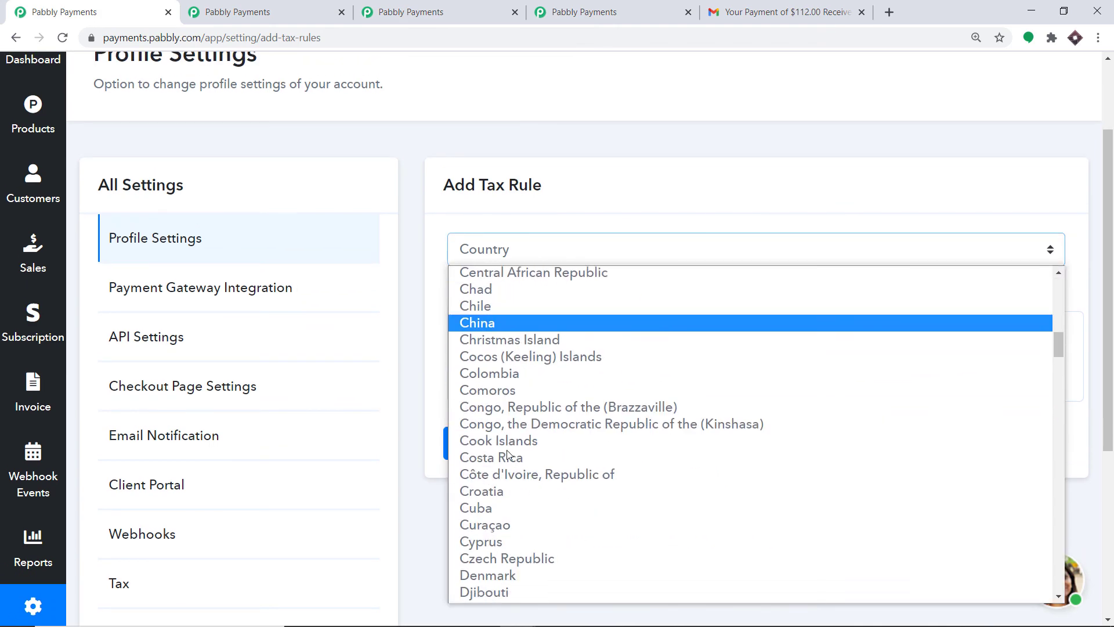
pyautogui.click(502, 399)
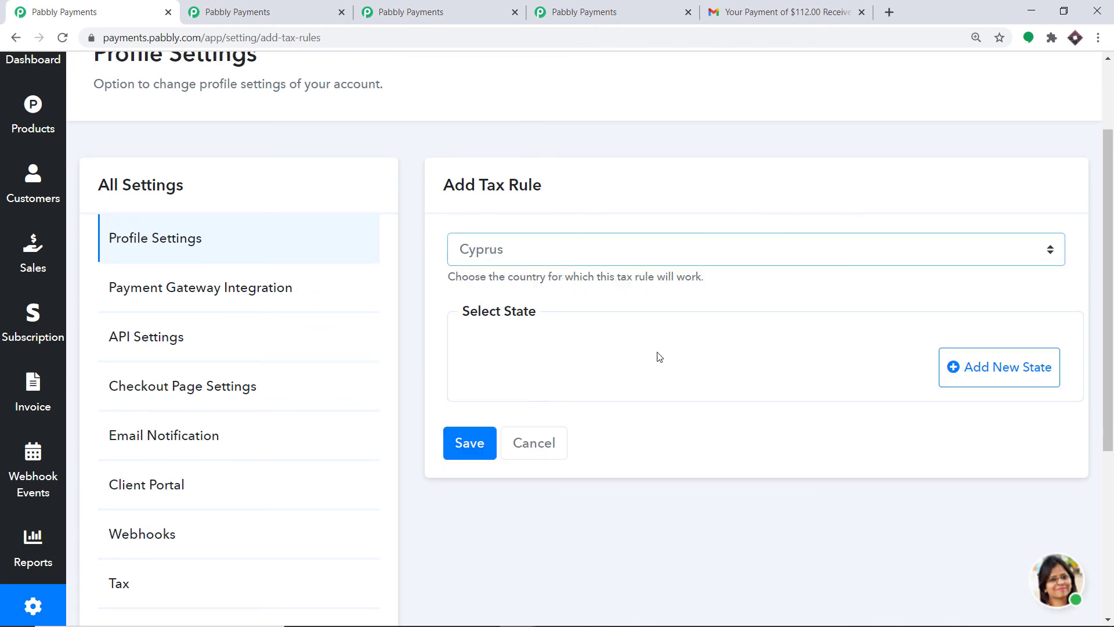
# Add Larnaka at VAT 10, require a tax ID, and apply reverse charge to VAT.
pyautogui.click(1045, 377)
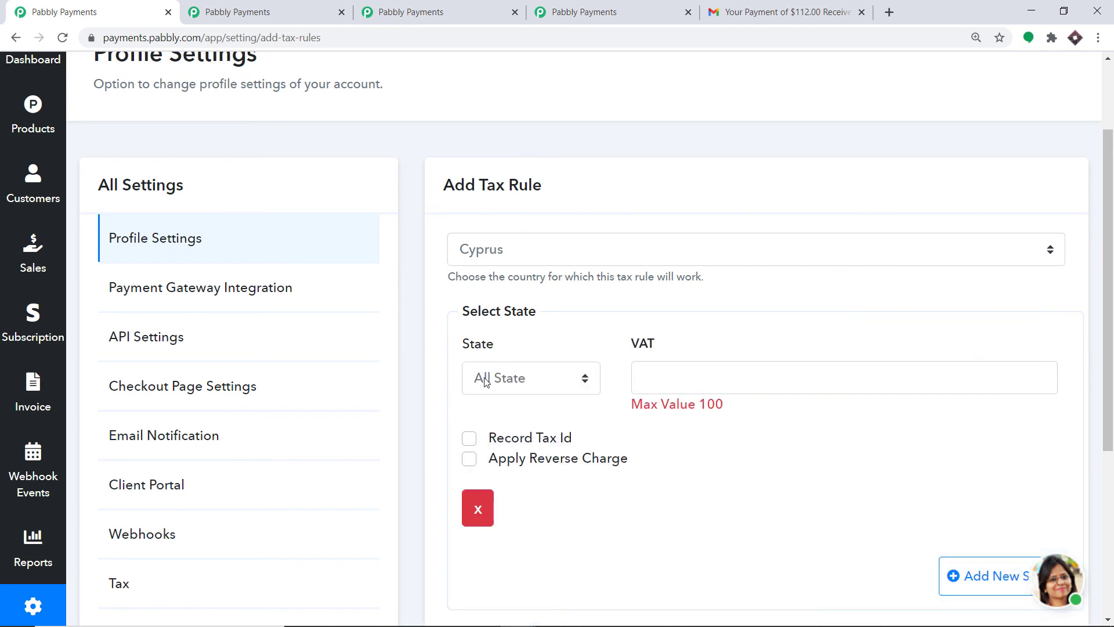
pyautogui.click(486, 378)
pyautogui.click(505, 460)
pyautogui.click(725, 376)
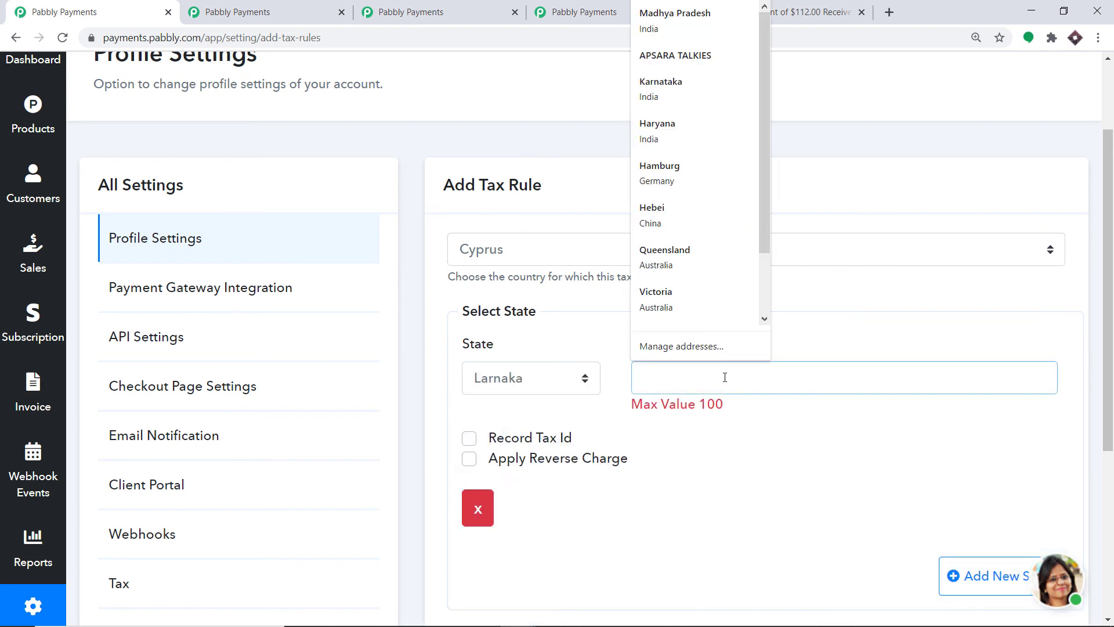
pyautogui.write('10')
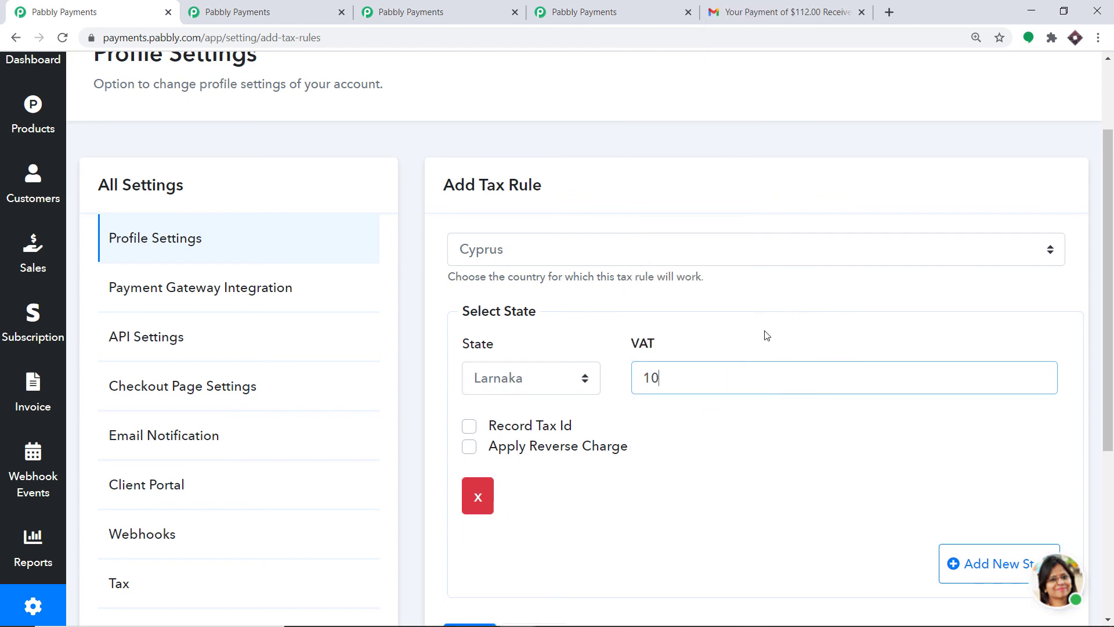
pyautogui.click(471, 429)
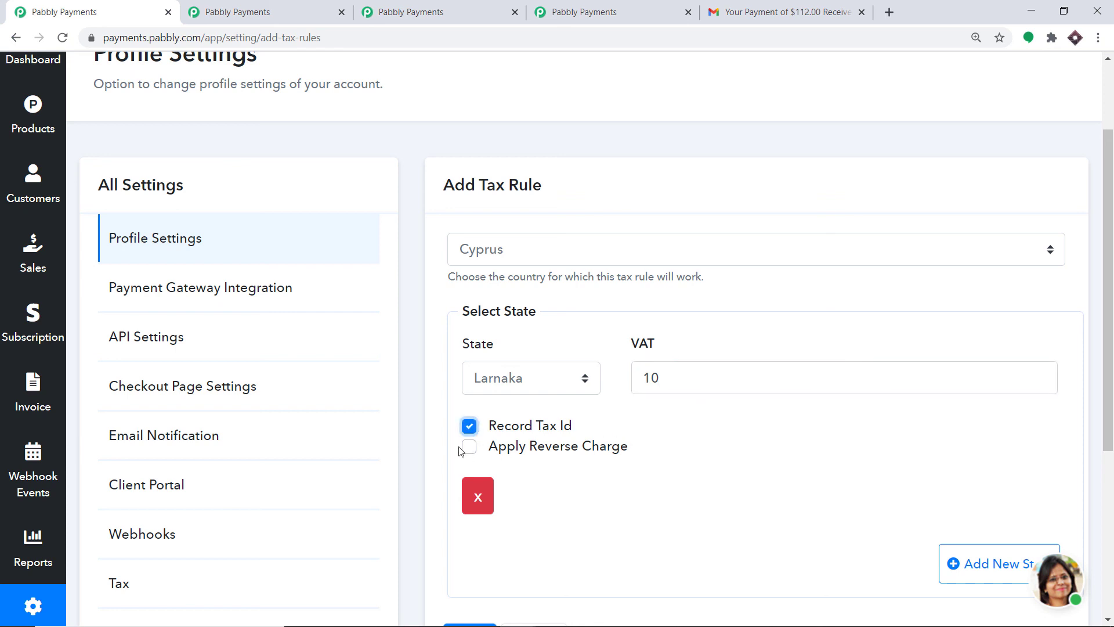
pyautogui.click(468, 448)
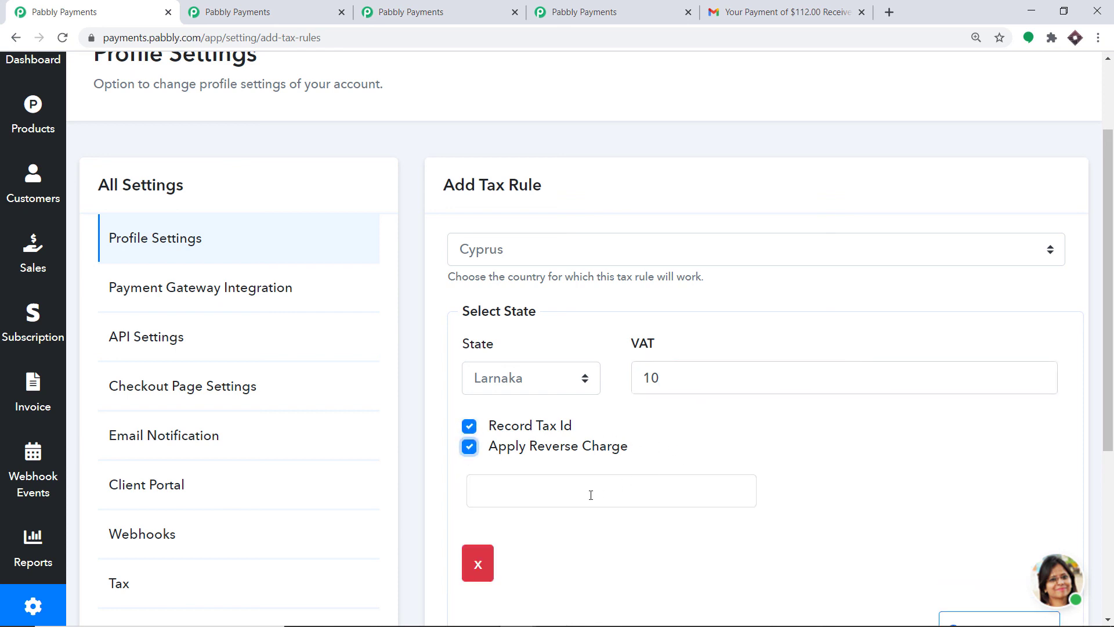
pyautogui.click(591, 495)
pyautogui.click(516, 534)
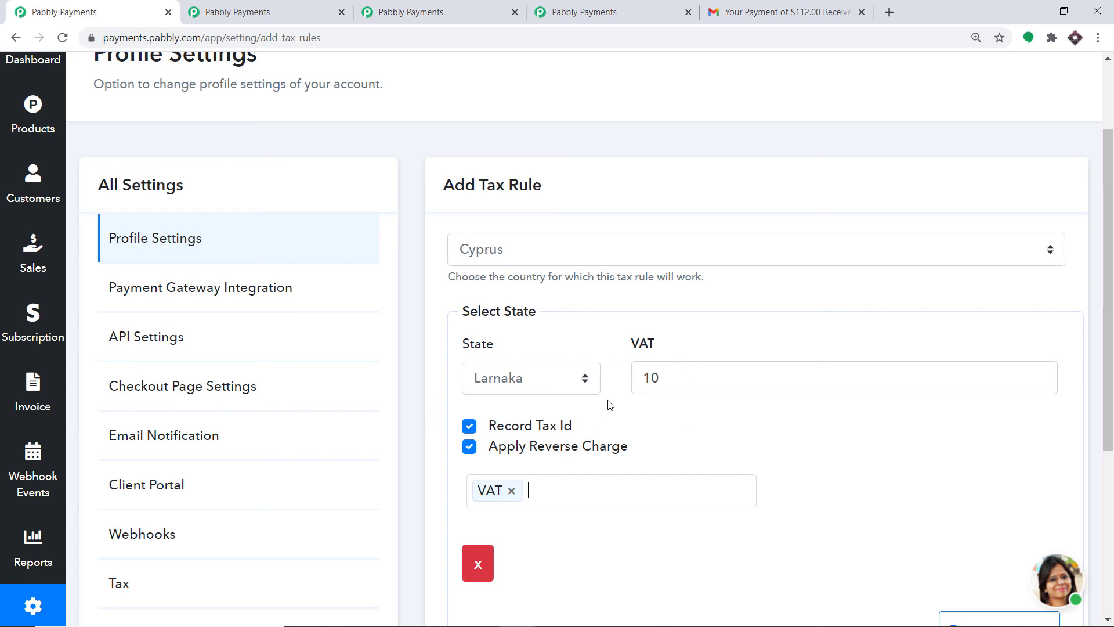
# Save the Cyprus rule and open the Basic plan's checkout from Products.
pyautogui.scroll(-4, 610, 404)
pyautogui.click(485, 494)
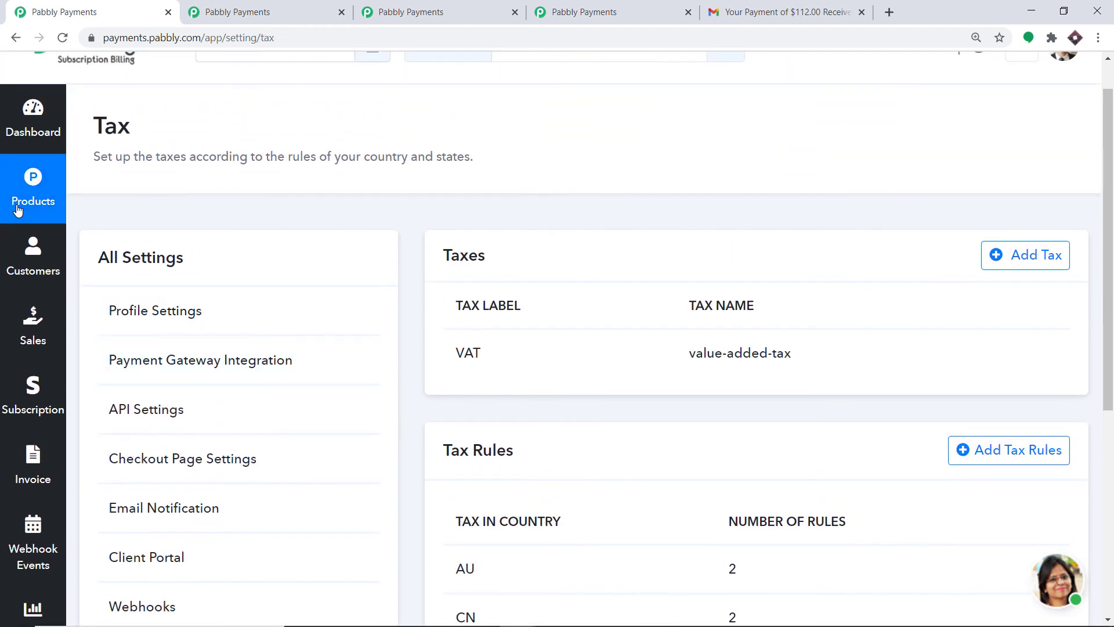
pyautogui.click(17, 210)
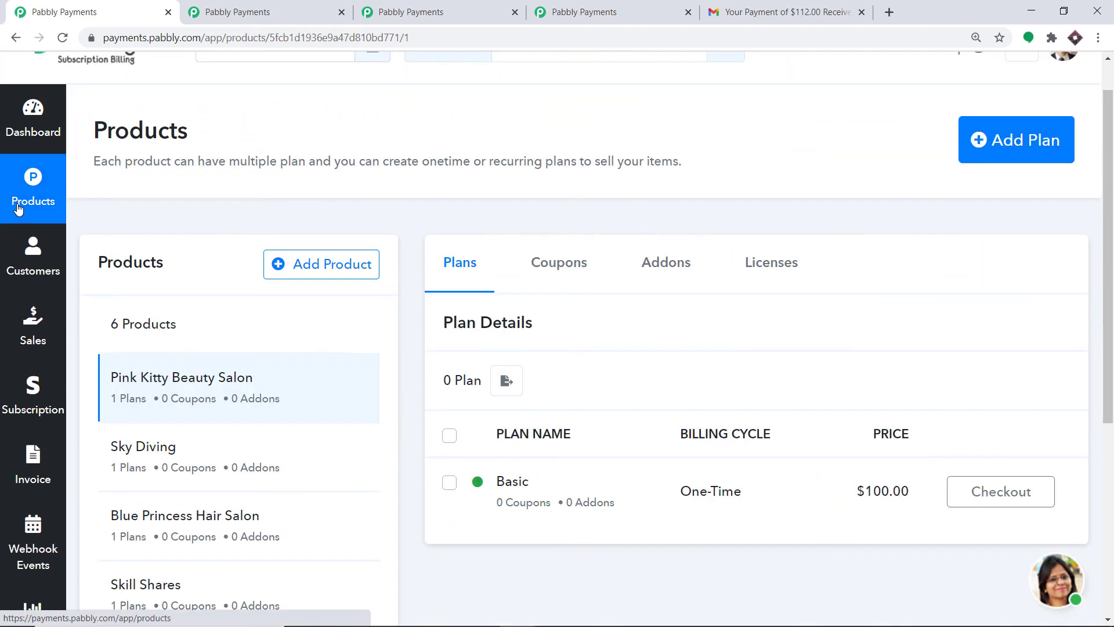
pyautogui.click(1004, 498)
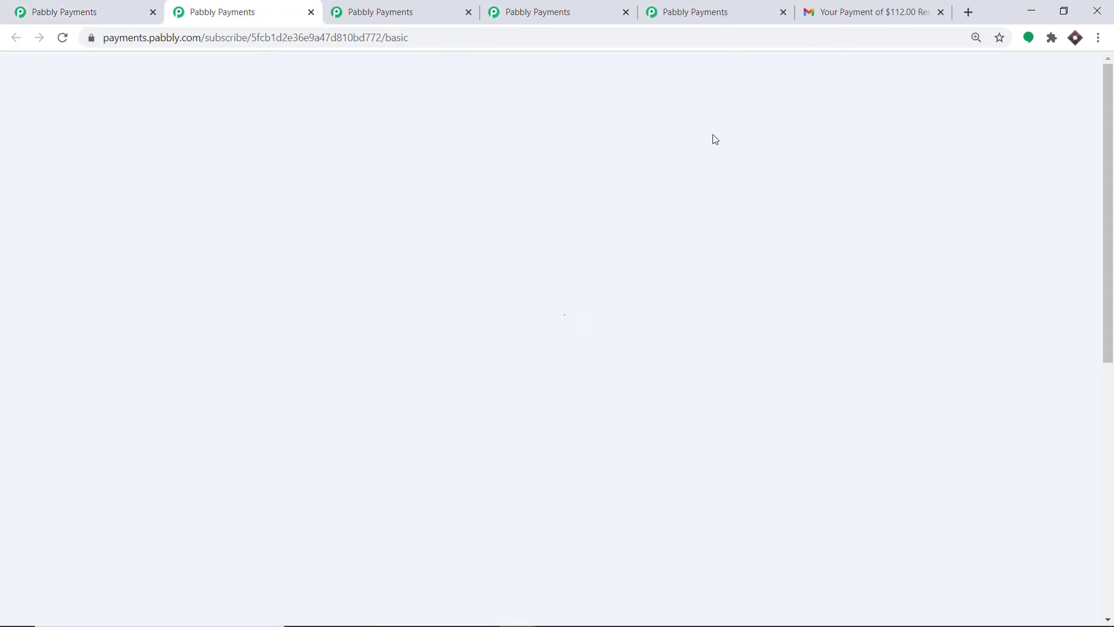
# Set the checkout billing address to Cyprus, Larnaka, showing the 10% VAT line.
pyautogui.scroll(-4, 499, 214)
pyautogui.scroll(-3, 502, 217)
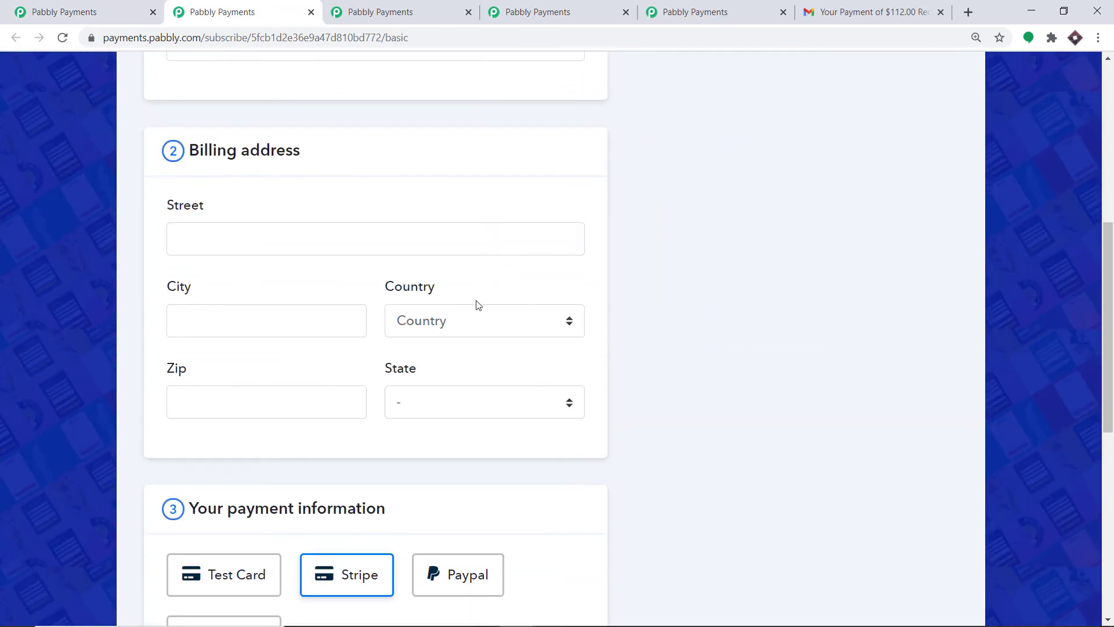
pyautogui.click(477, 316)
pyautogui.write('cy')
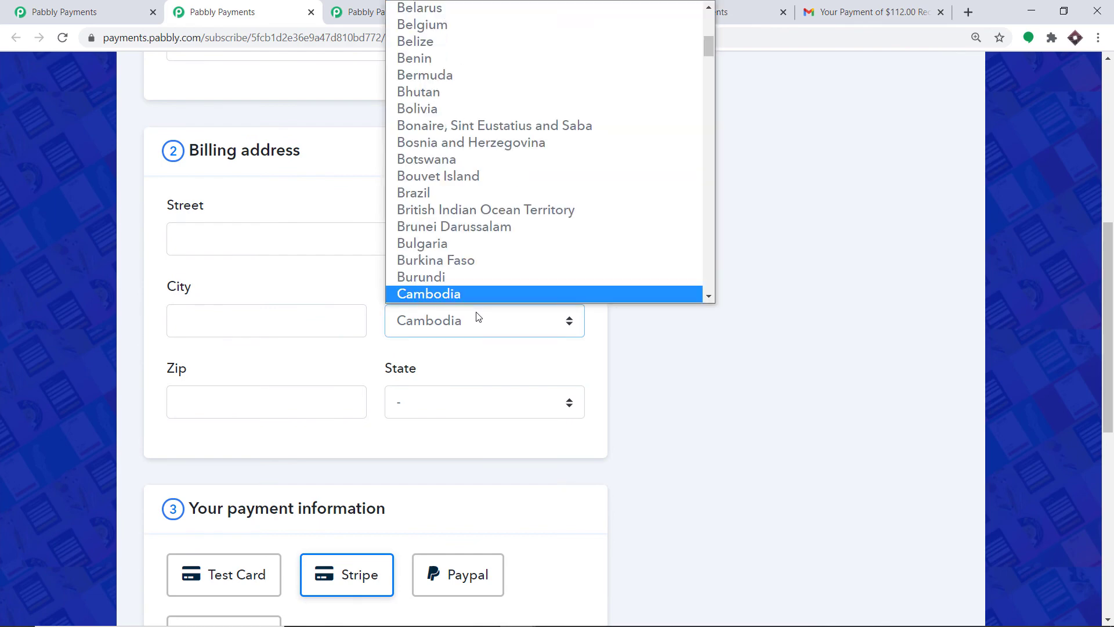
pyautogui.scroll(-2, 452, 293)
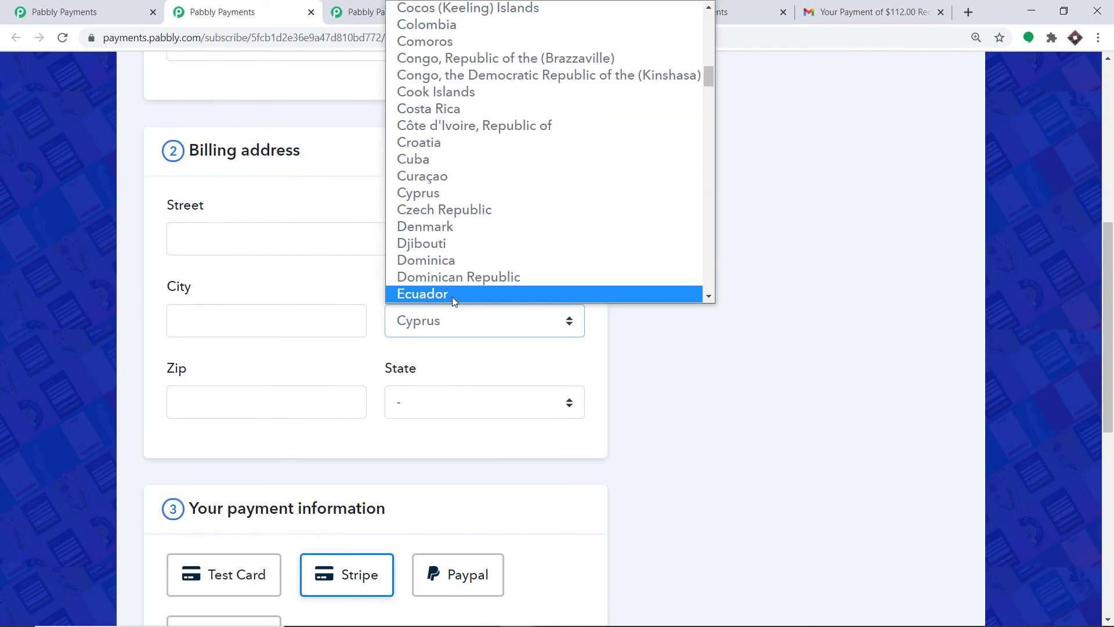
pyautogui.click(613, 365)
pyautogui.click(434, 408)
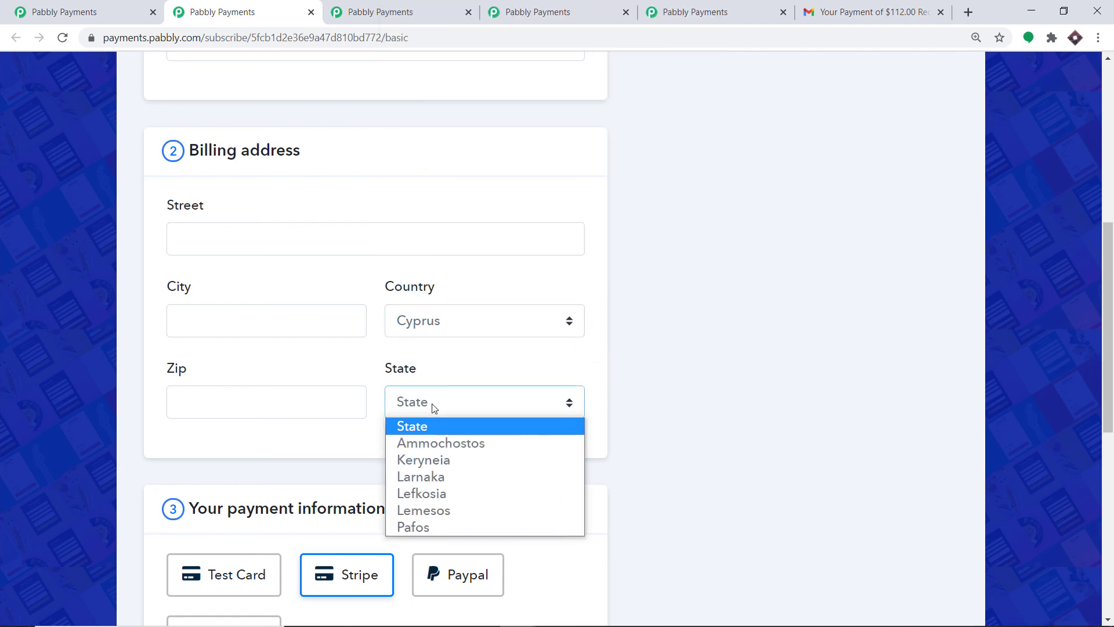
pyautogui.click(430, 479)
pyautogui.scroll(3, 499, 418)
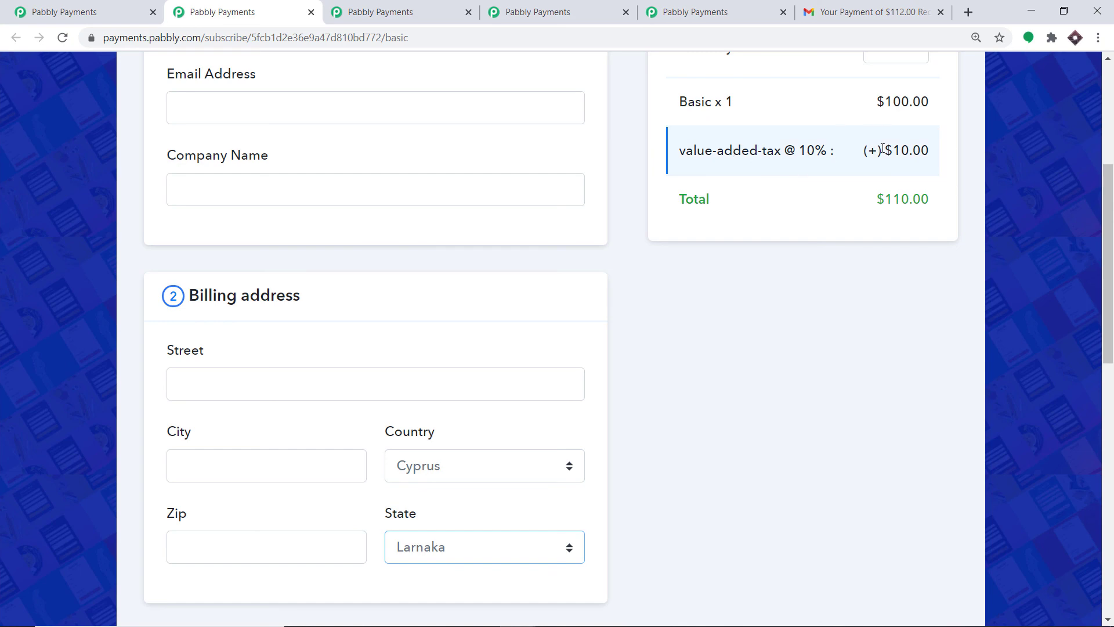
pyautogui.scroll(-5, 606, 273)
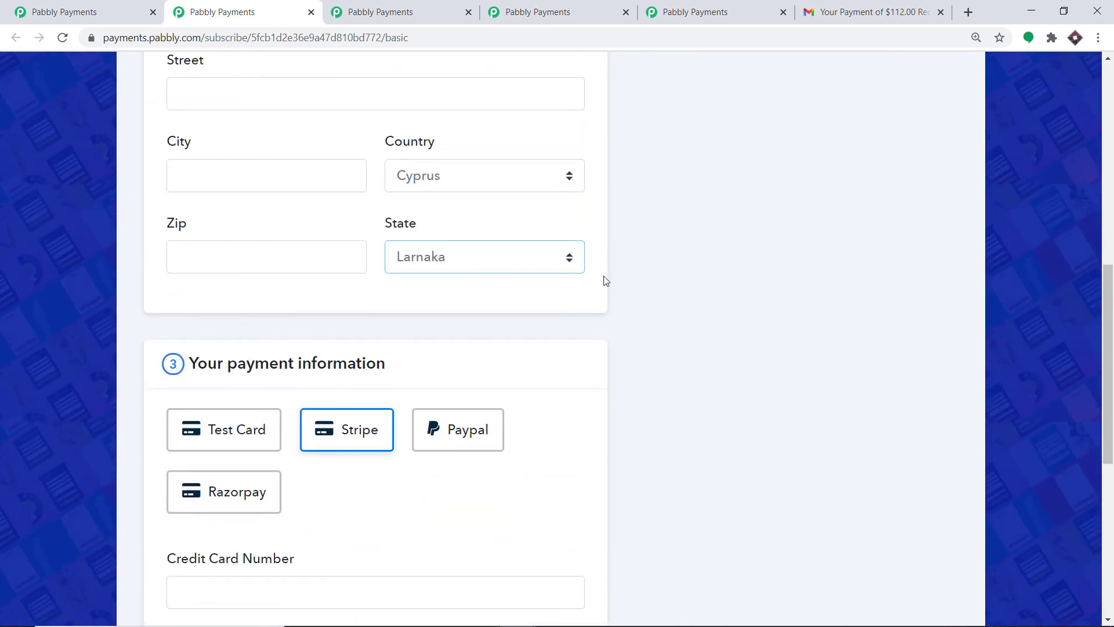
pyautogui.scroll(-6, 601, 287)
# Enter a tax ID so the VAT is removed and the total is $100.00.
pyautogui.click(288, 390)
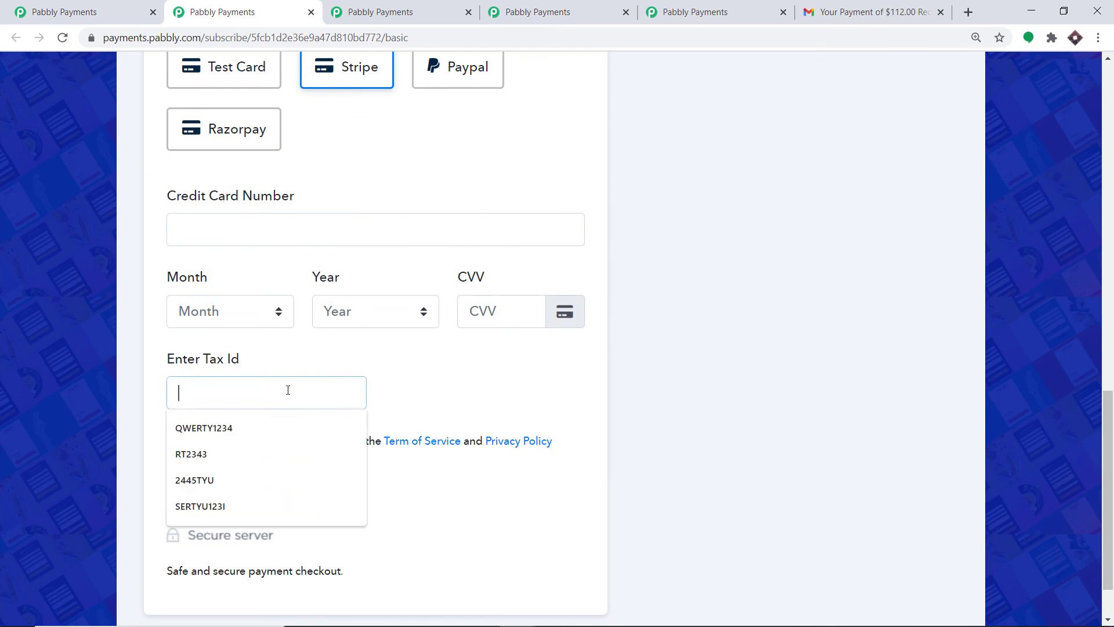
pyautogui.write('AS')
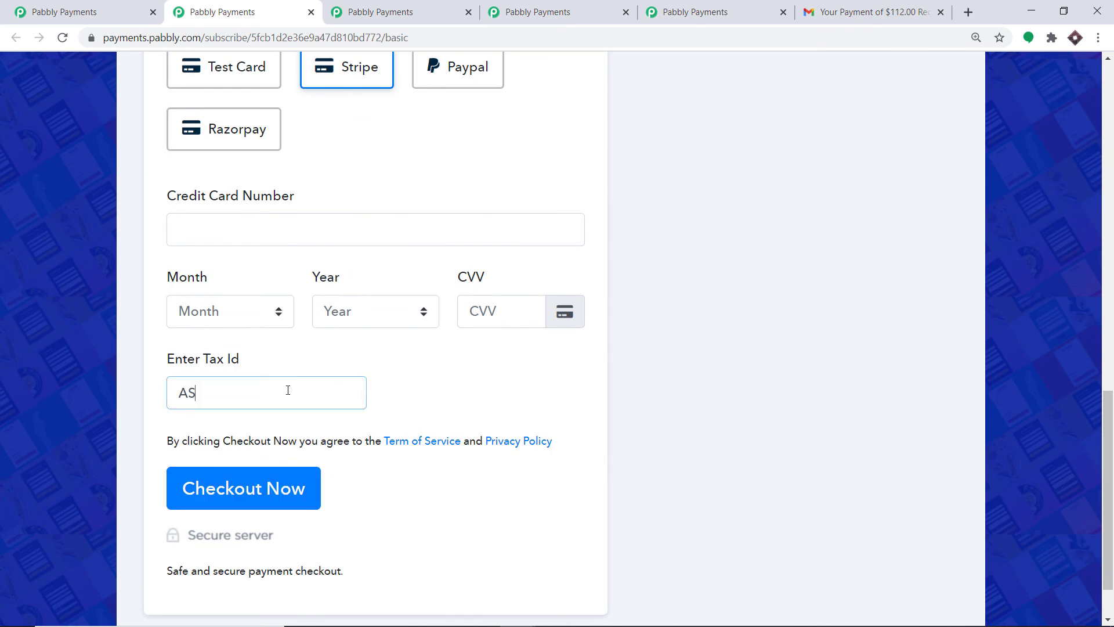
pyautogui.write('DRT123')
pyautogui.click(424, 387)
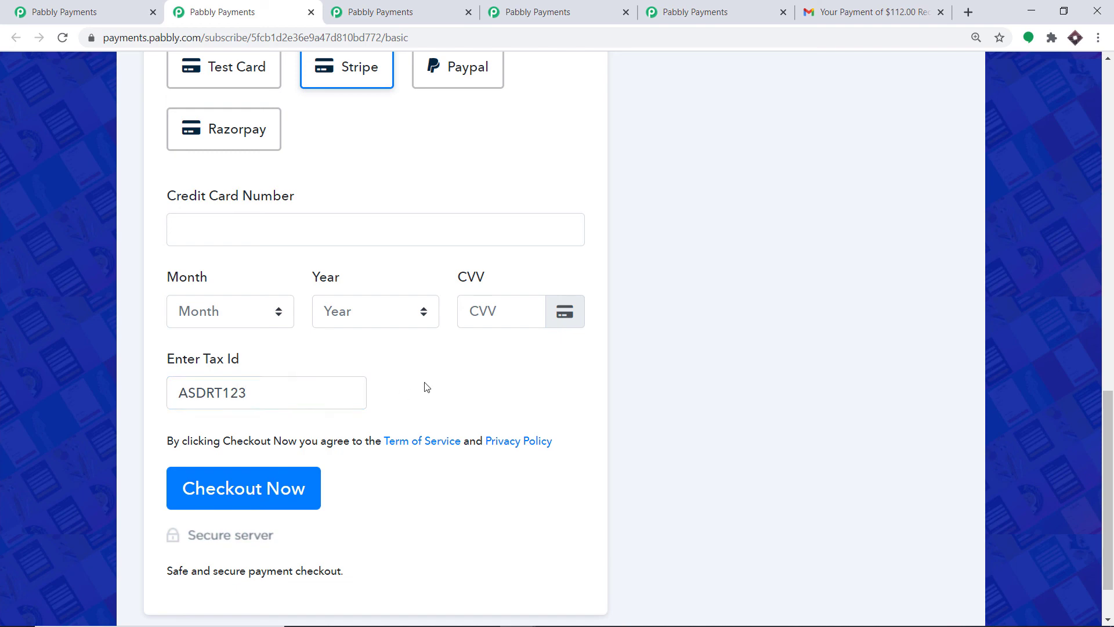
pyautogui.scroll(6, 447, 373)
pyautogui.scroll(6, 447, 373)
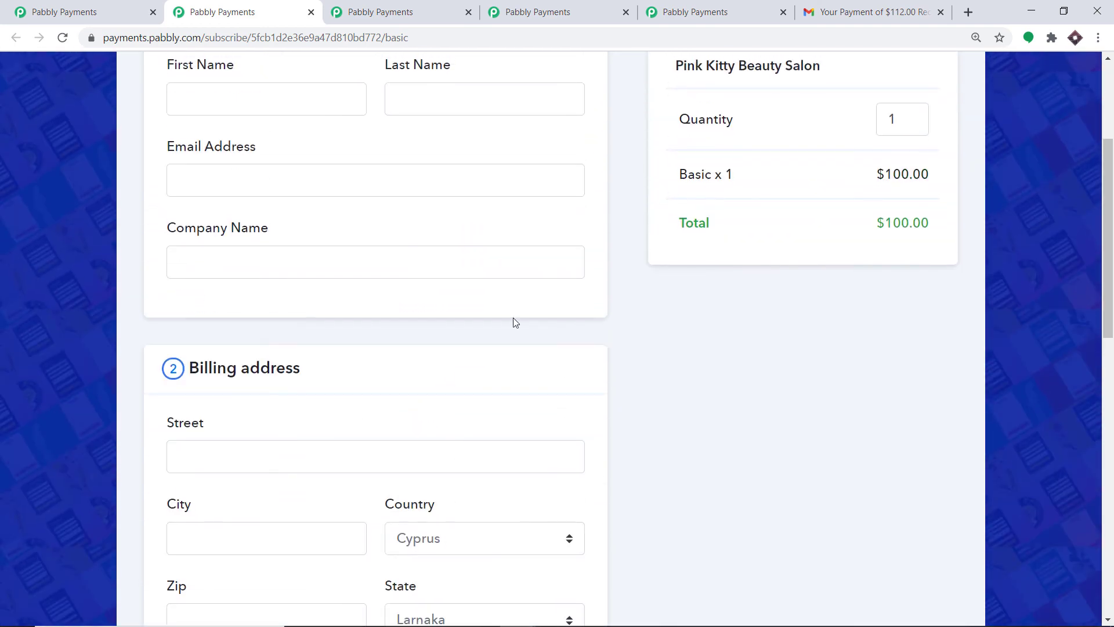